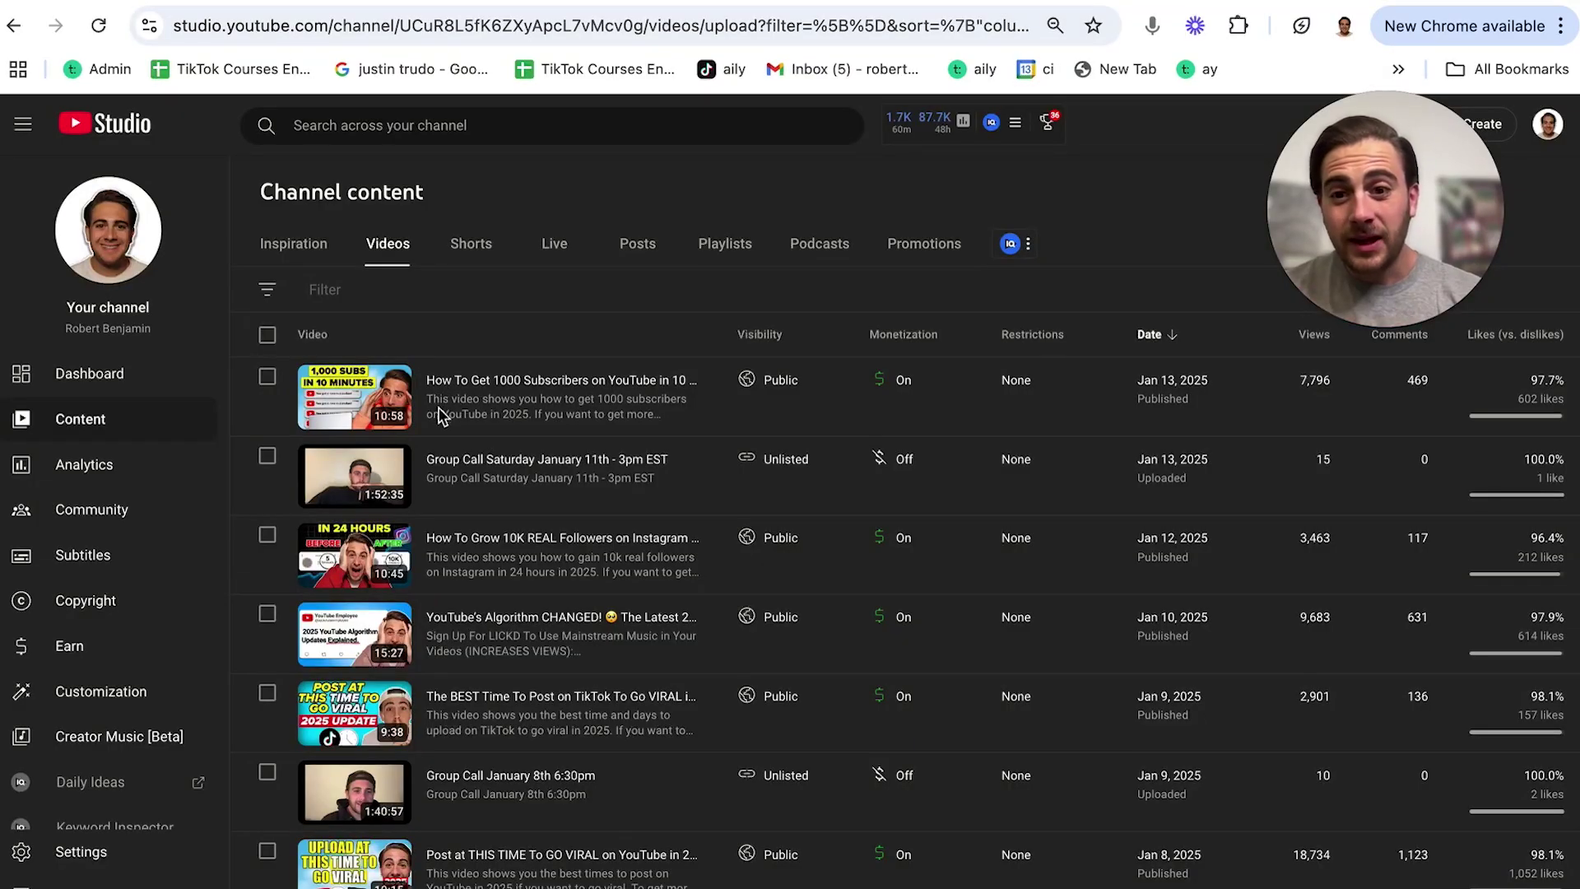
Step: Open the 1000-subscribers video's details and select the keyword in its title
{"action": "left_click", "coordinate": [442, 412]}
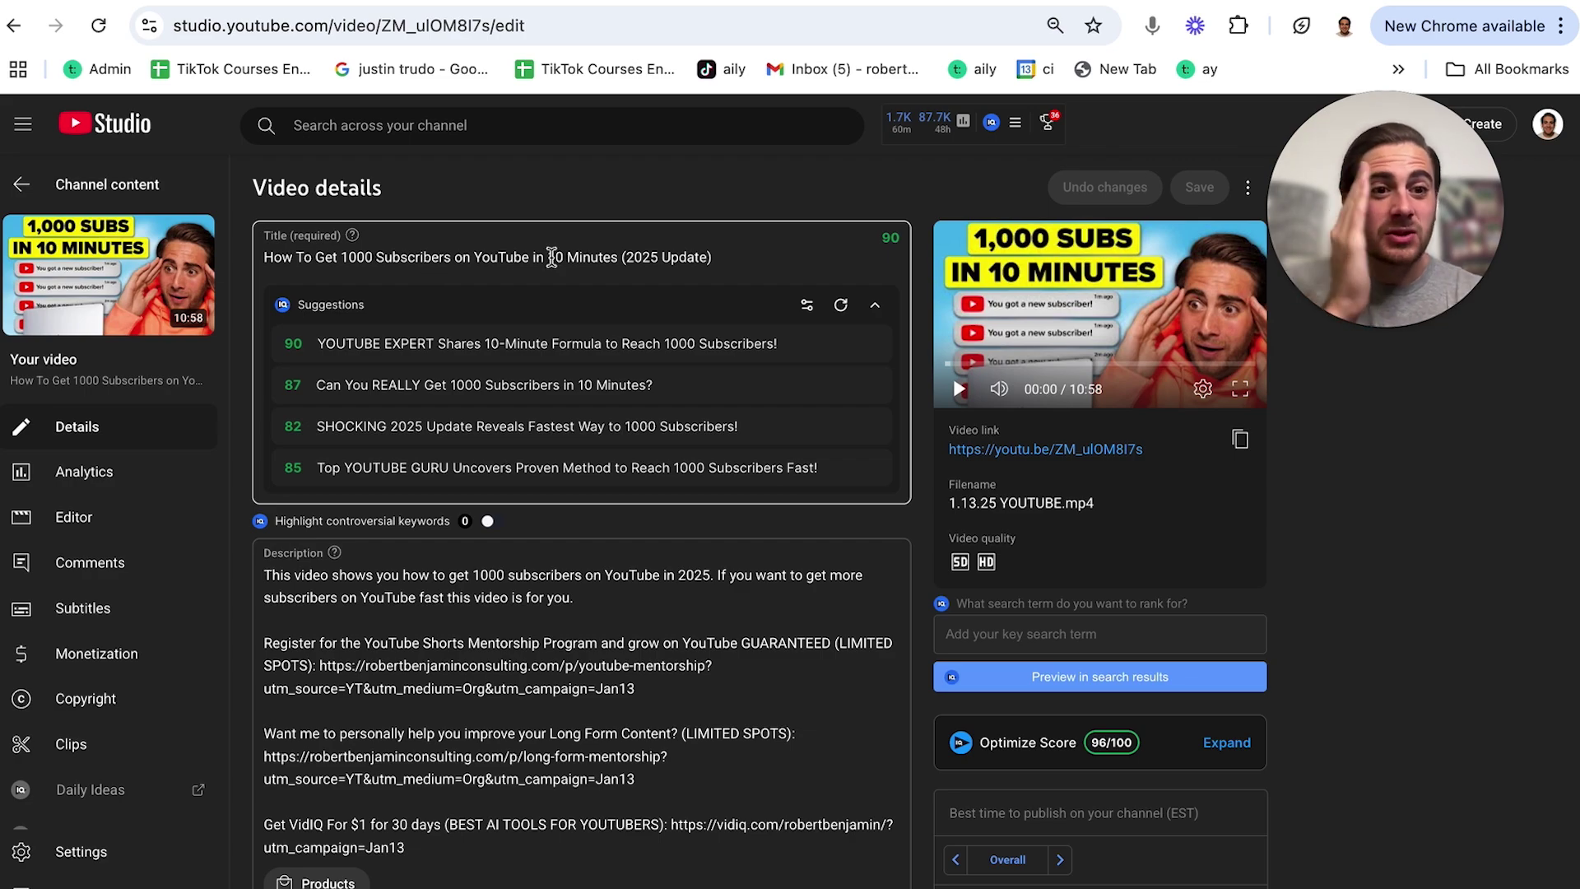
{"action": "triple_click", "coordinate": [525, 260]}
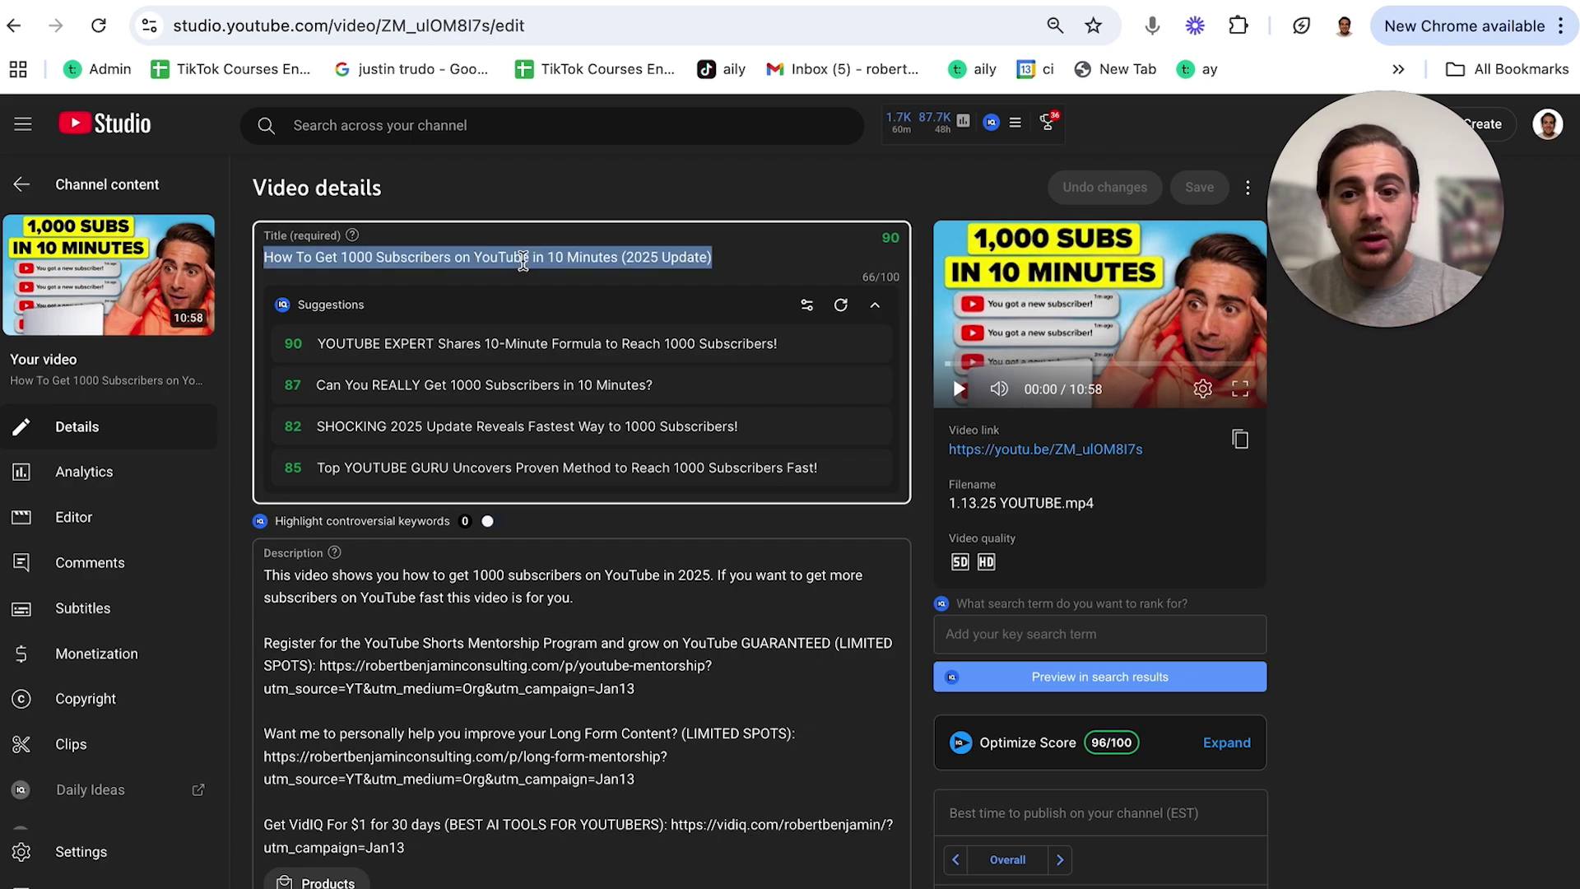
{"action": "double_click", "coordinate": [524, 260]}
{"action": "key", "text": "shift+Home"}
{"action": "key", "text": "ctrl+c"}
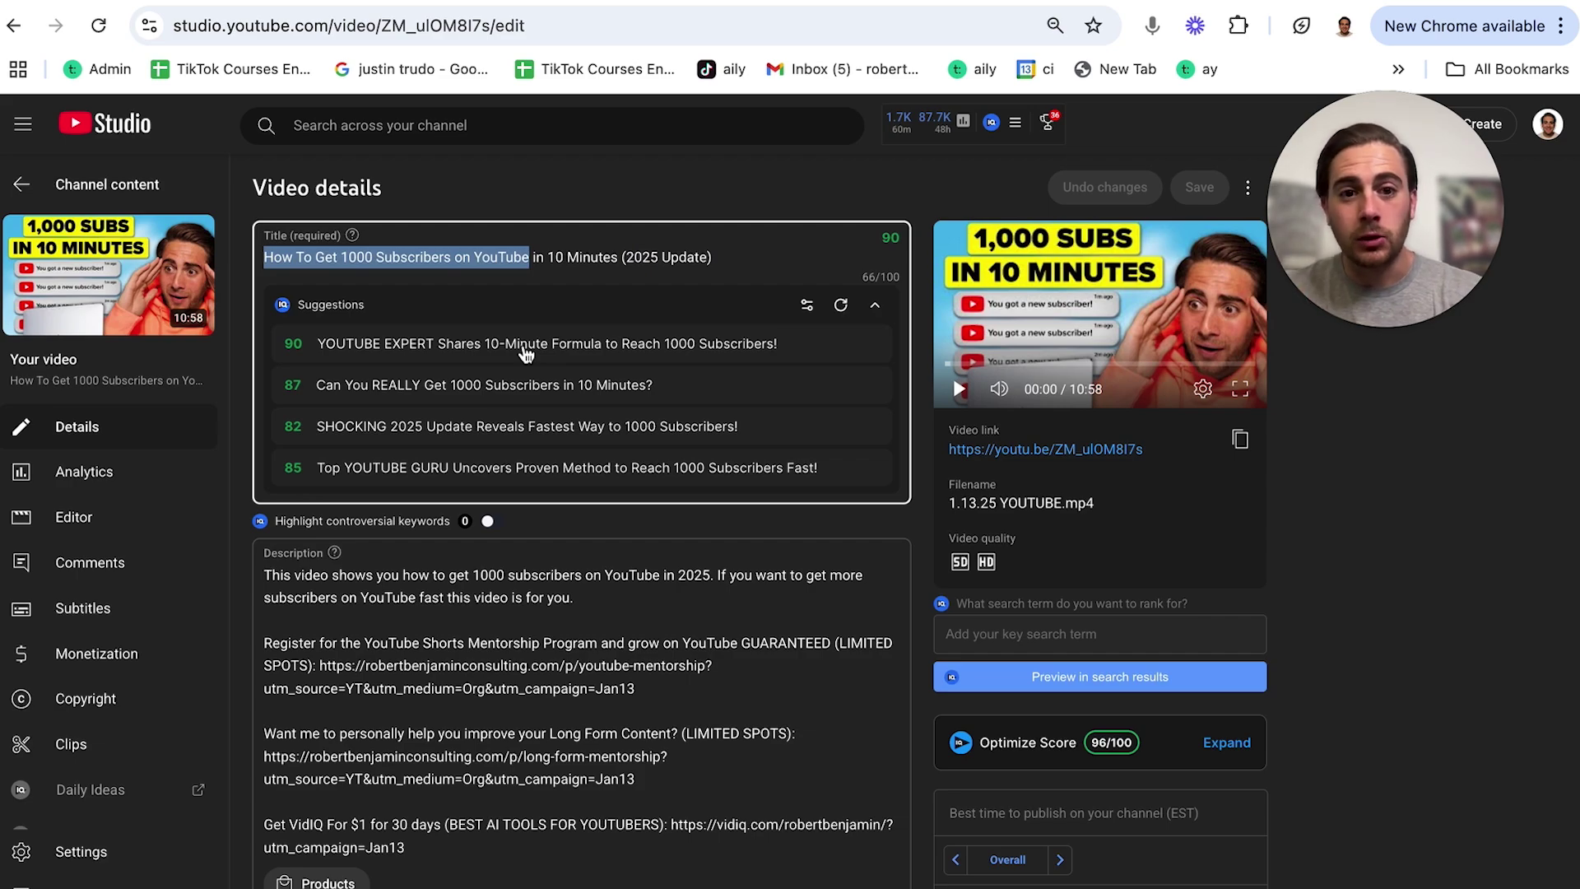
Step: Find '1000 subscribers on YouTube' in the description, then close the page search
{"action": "key", "text": "ctrl+f"}
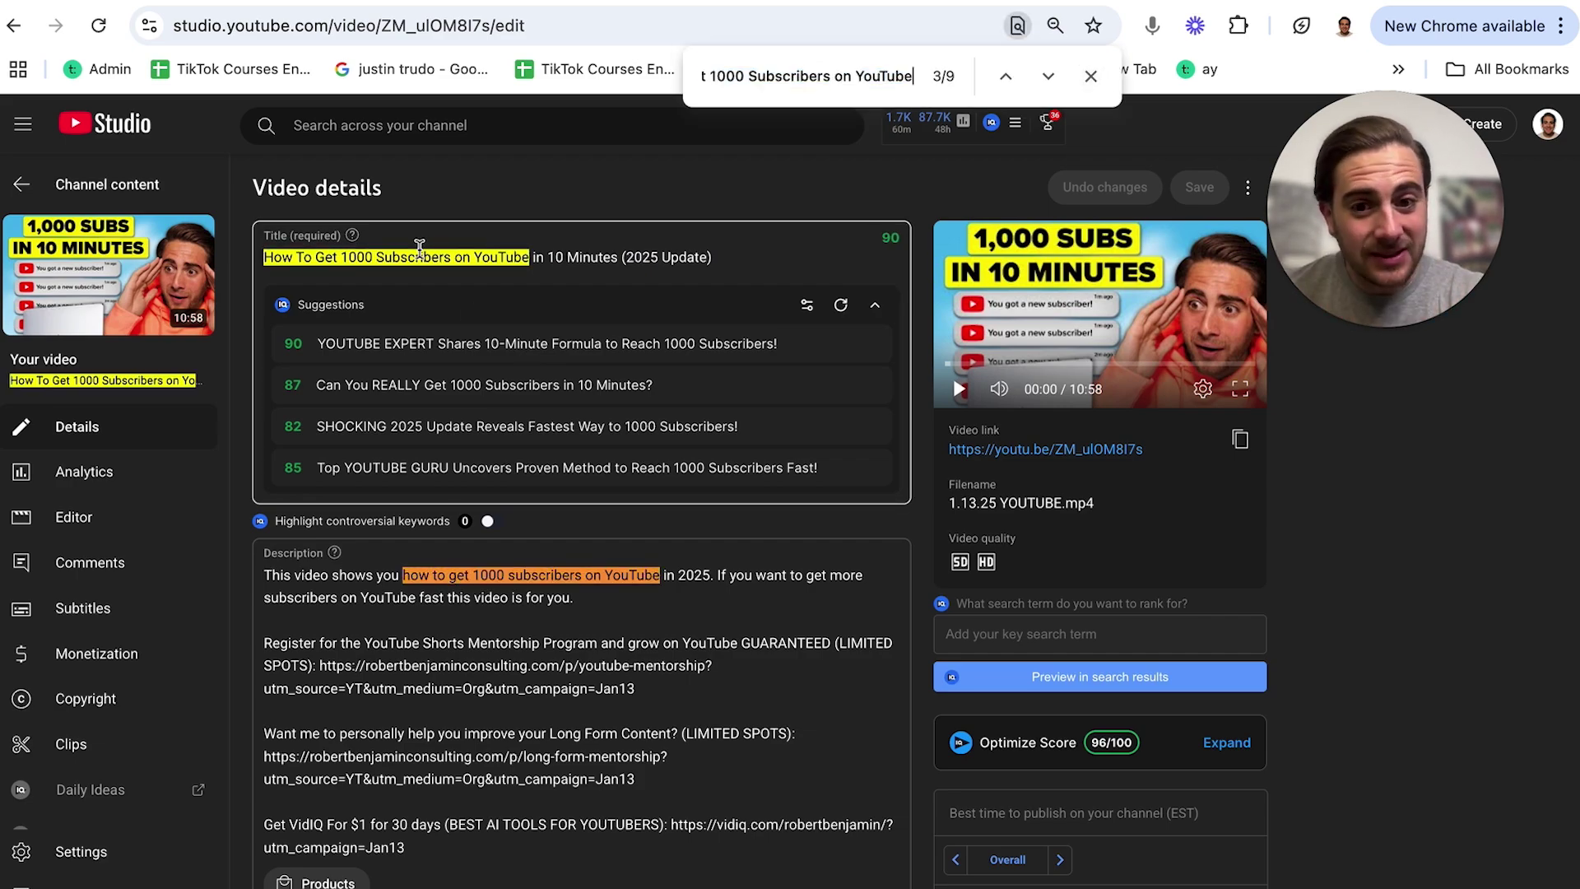
{"action": "double_click", "coordinate": [489, 576]}
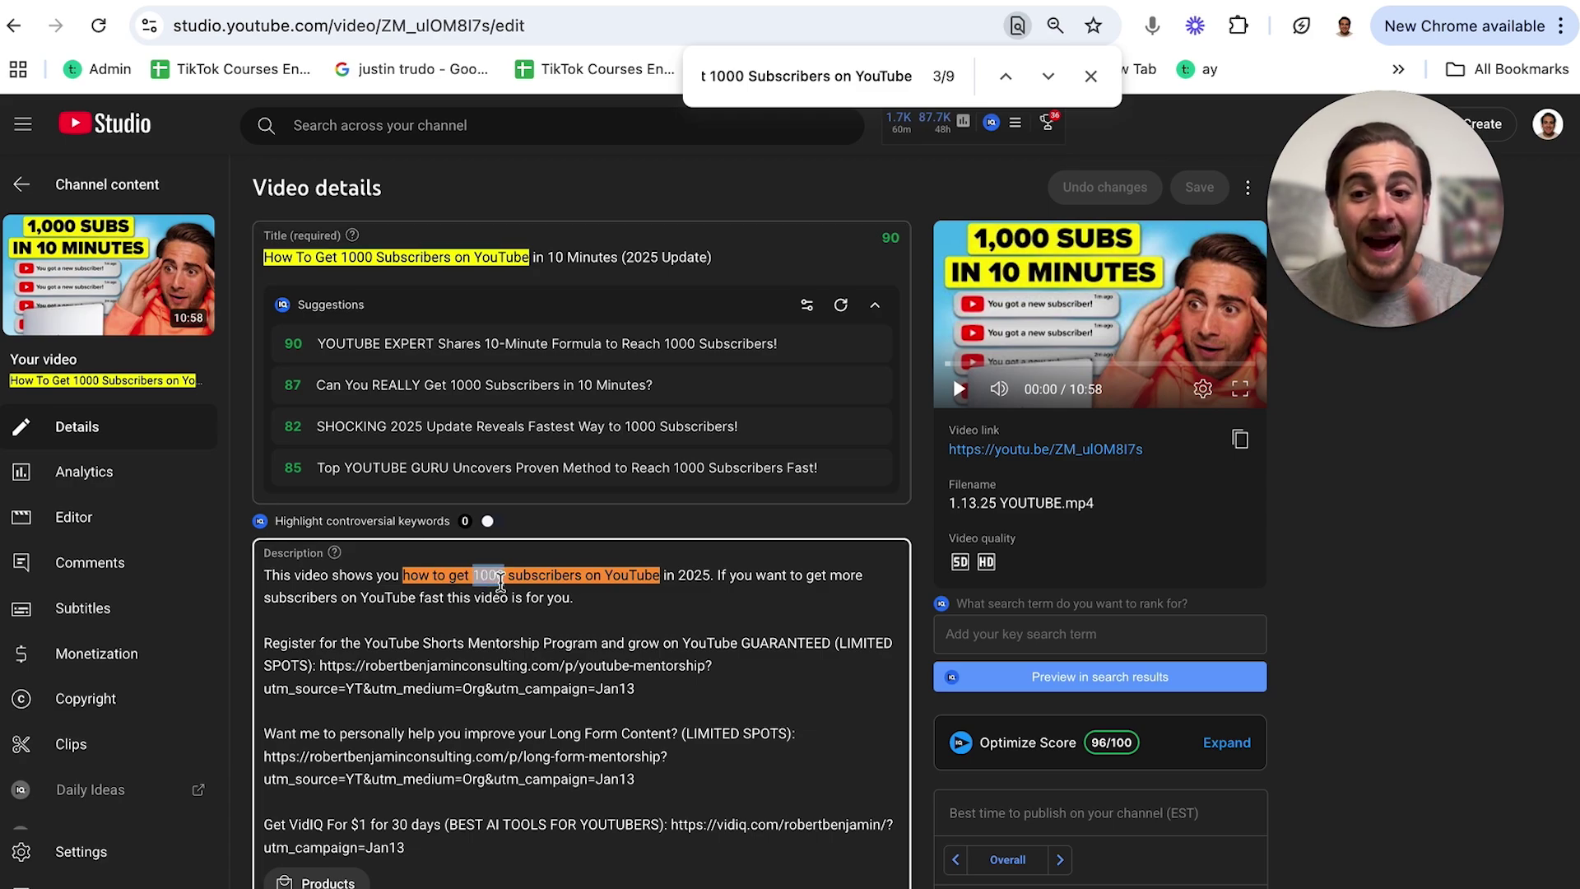
{"action": "left_click_drag", "start_coordinate": [276, 598], "coordinate": [421, 600]}
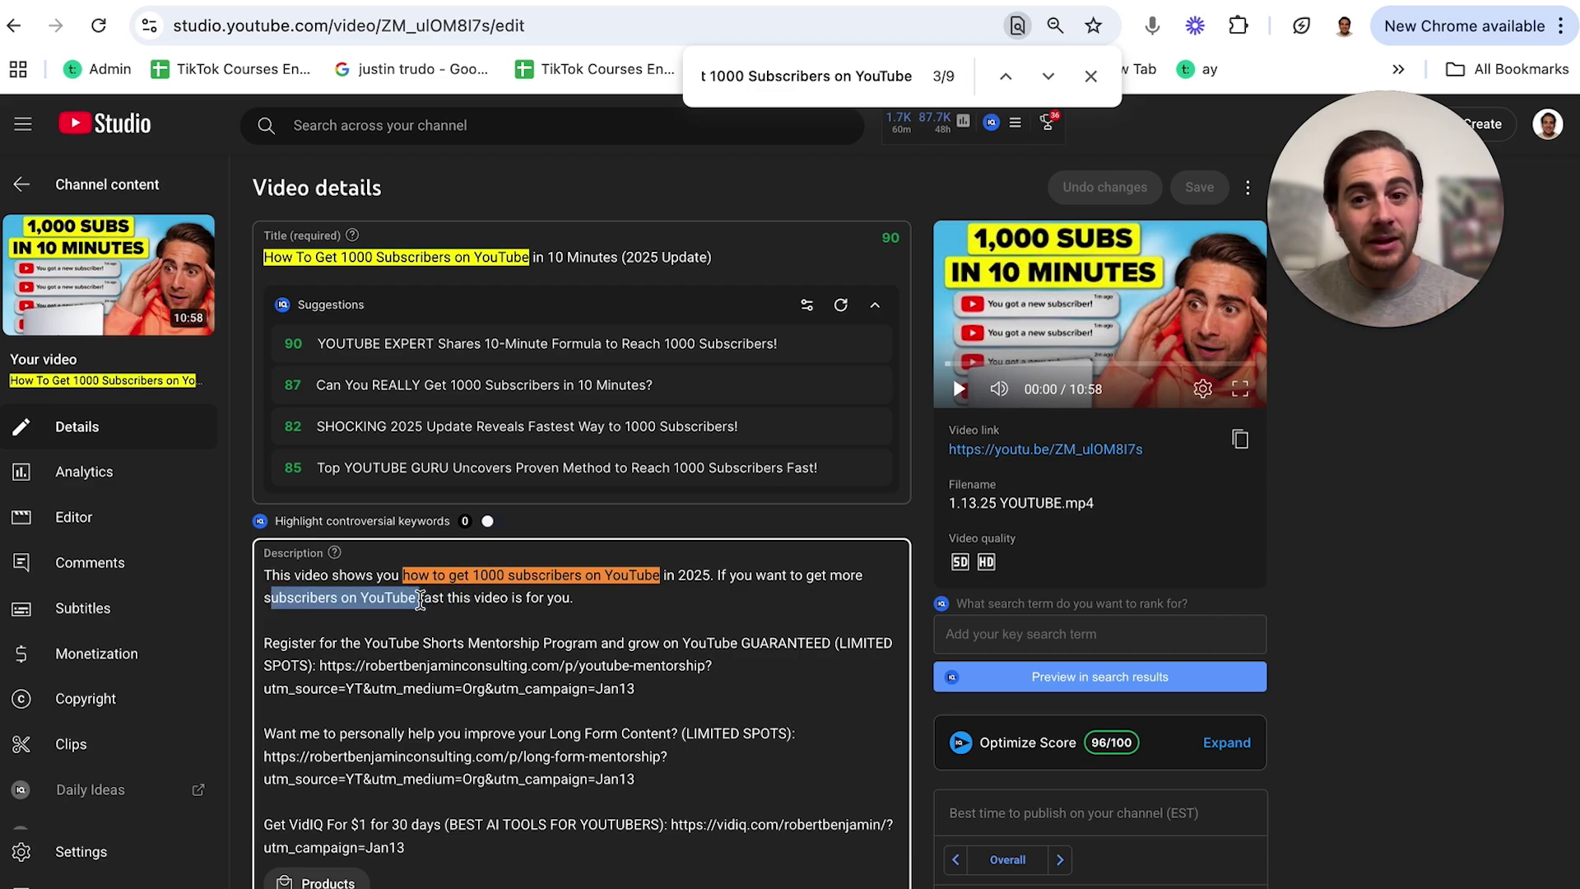
{"action": "left_click", "coordinate": [1086, 80]}
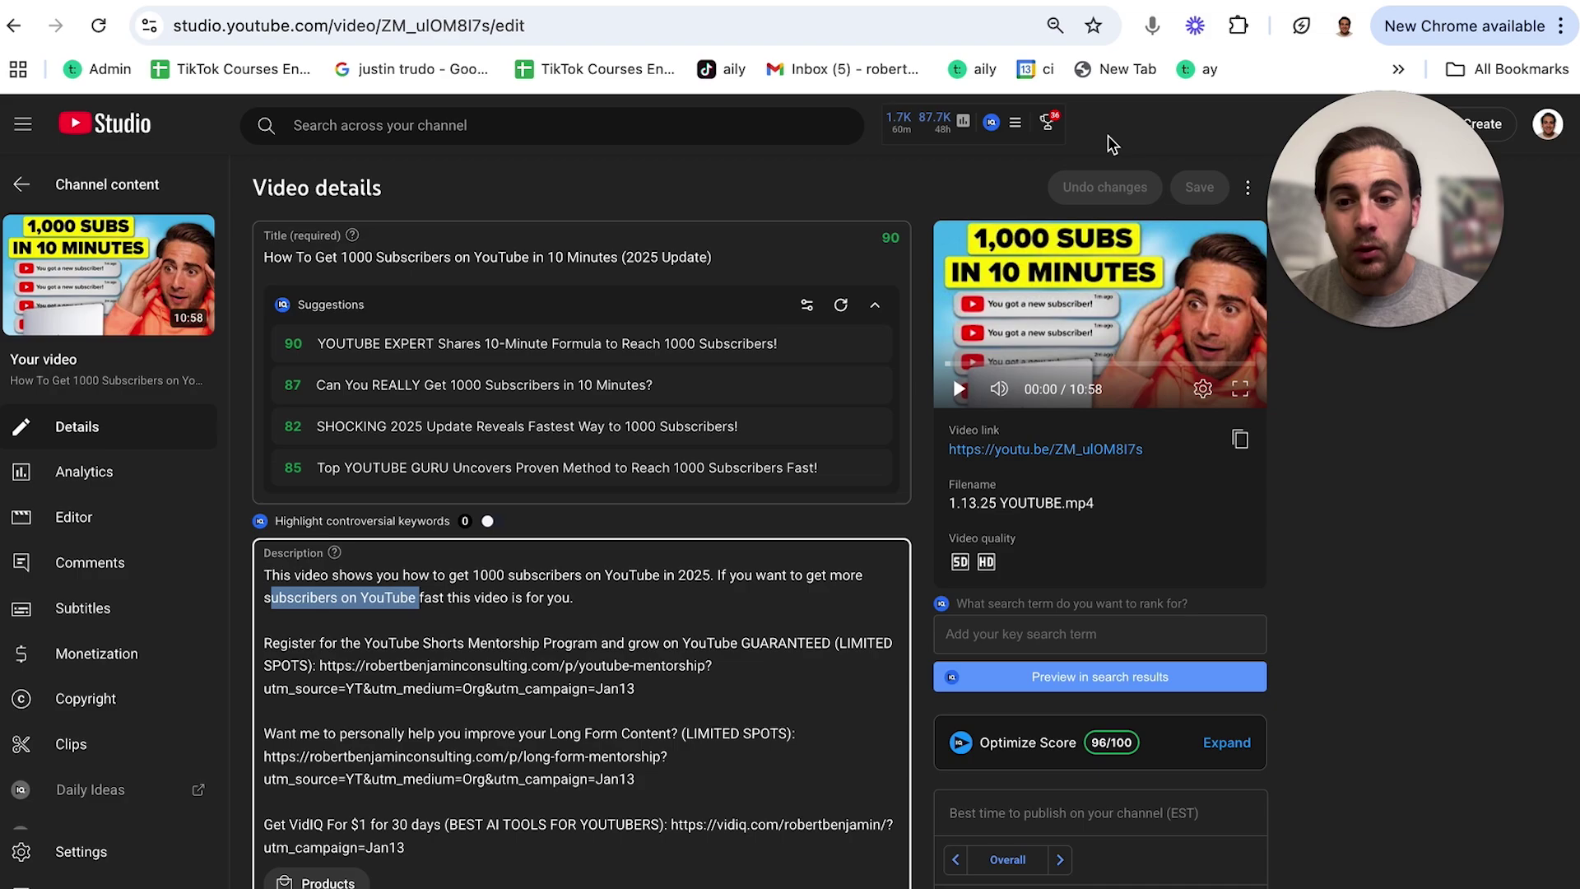
{"action": "scroll", "coordinate": [822, 496], "scroll_direction": "down", "scroll_amount": 10}
{"action": "scroll", "coordinate": [823, 502], "scroll_direction": "down", "scroll_amount": 15}
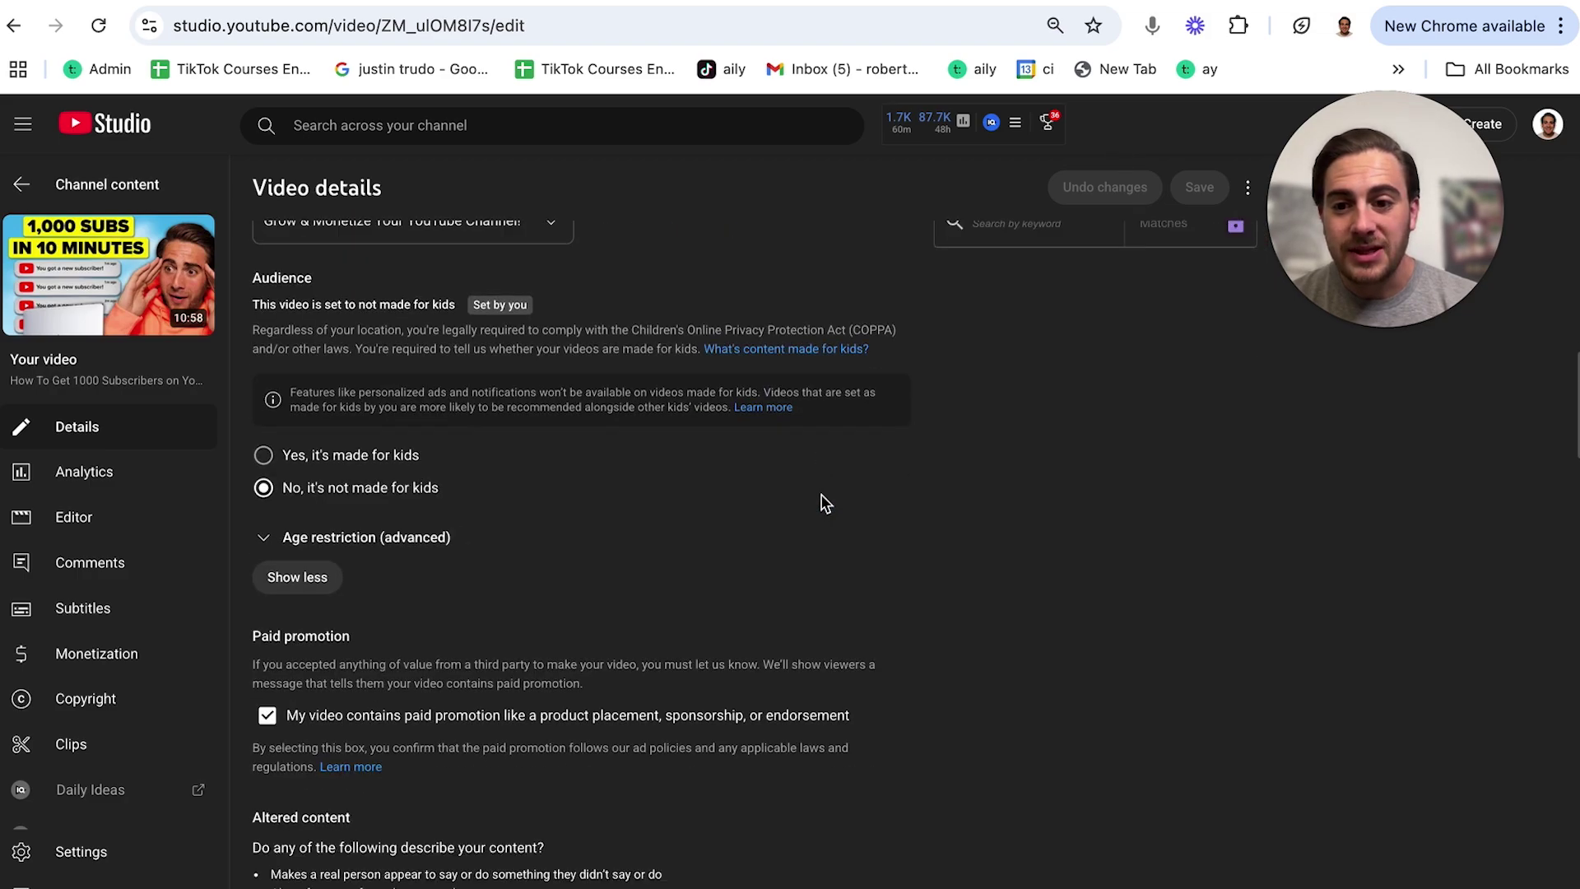
{"action": "key", "text": "ctrl+f"}
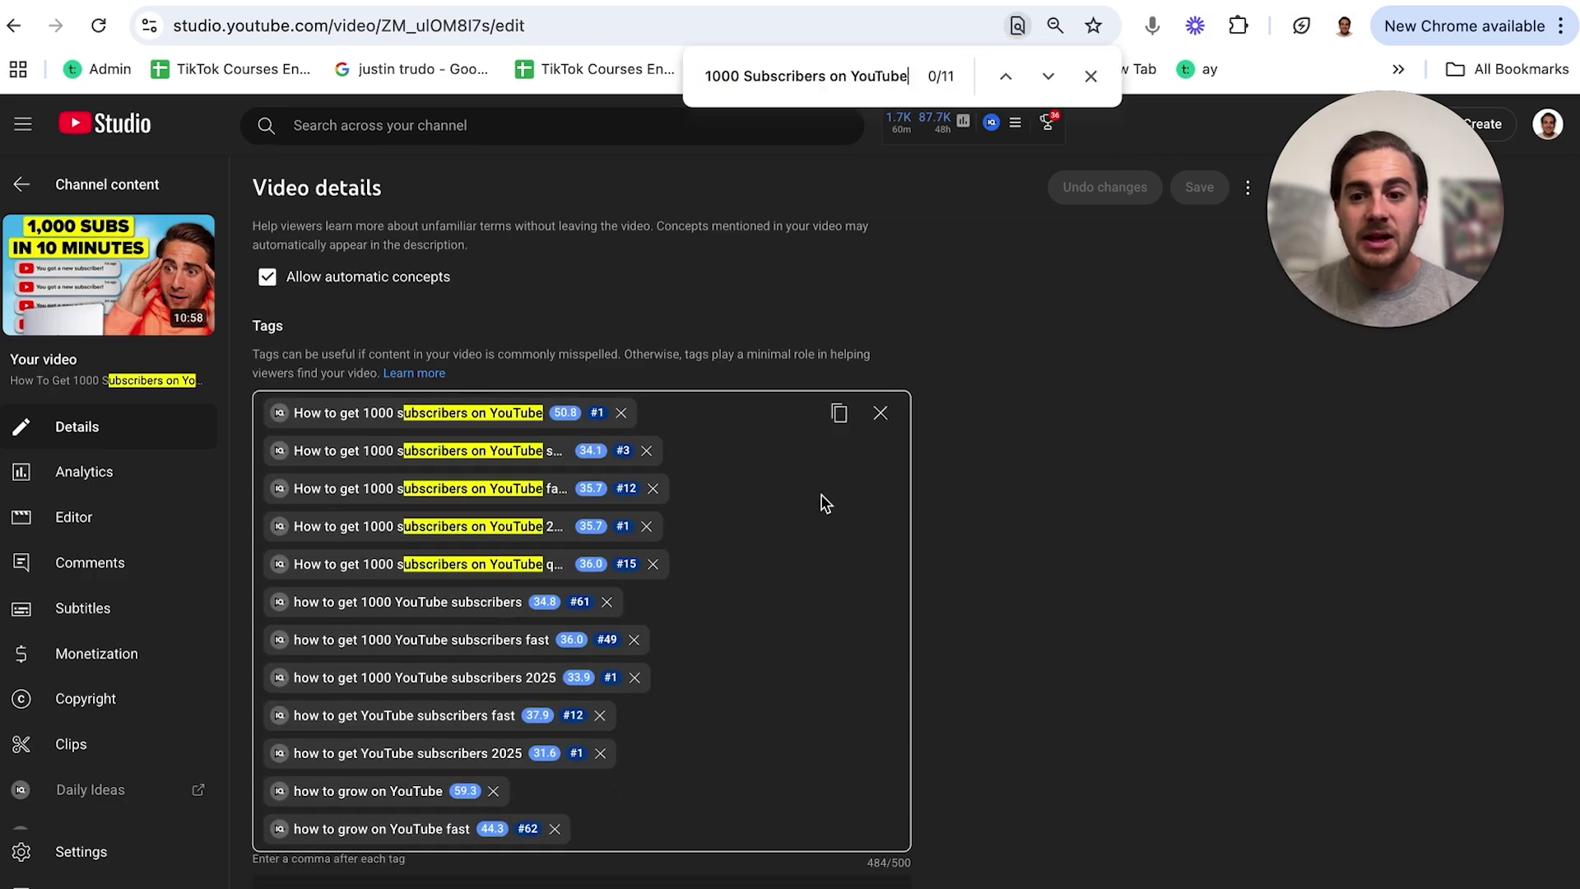
{"action": "key", "text": "ctrl+v"}
{"action": "key", "text": "Return"}
{"action": "scroll", "coordinate": [822, 499], "scroll_direction": "down", "scroll_amount": 8}
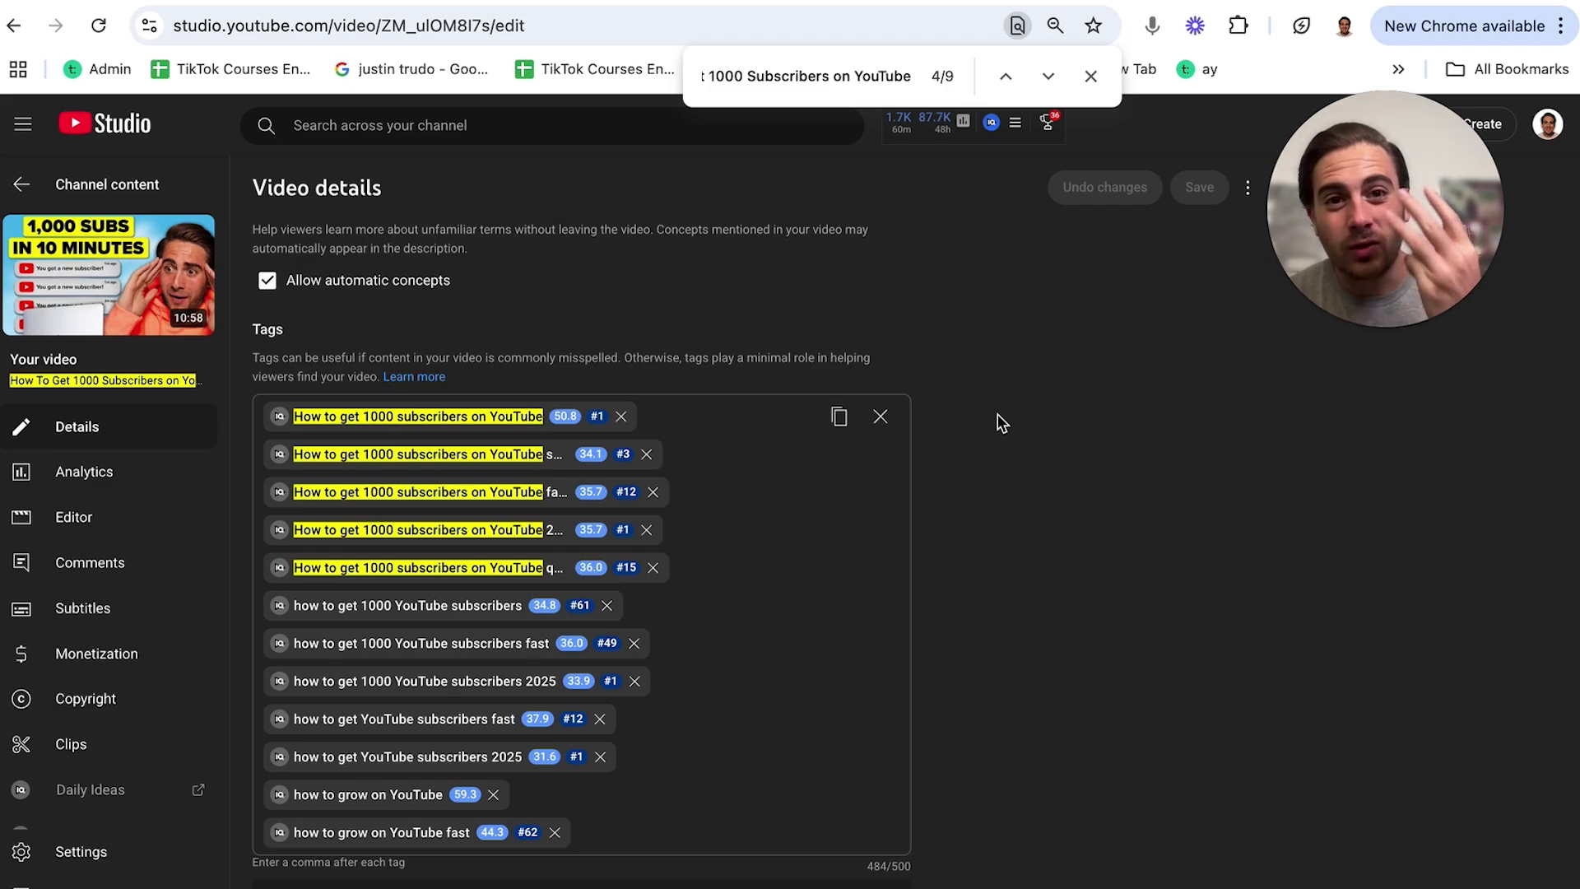
{"action": "left_click", "coordinate": [1092, 76]}
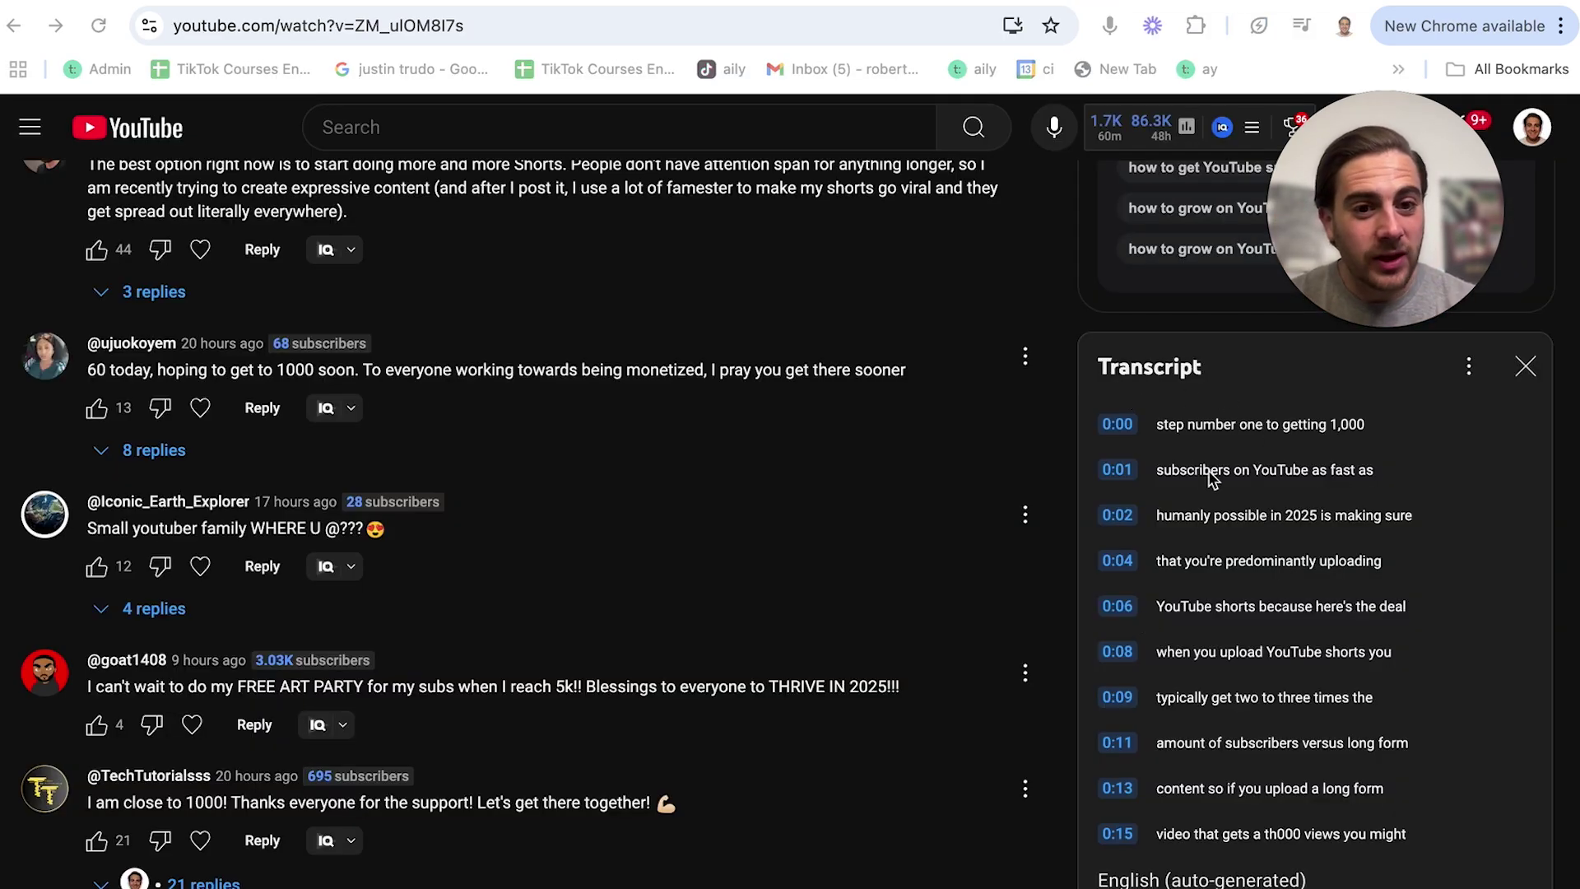
Step: Scroll up on the watch page to review the video's opening transcript
{"action": "scroll", "coordinate": [1210, 478], "scroll_direction": "up", "scroll_amount": 1}
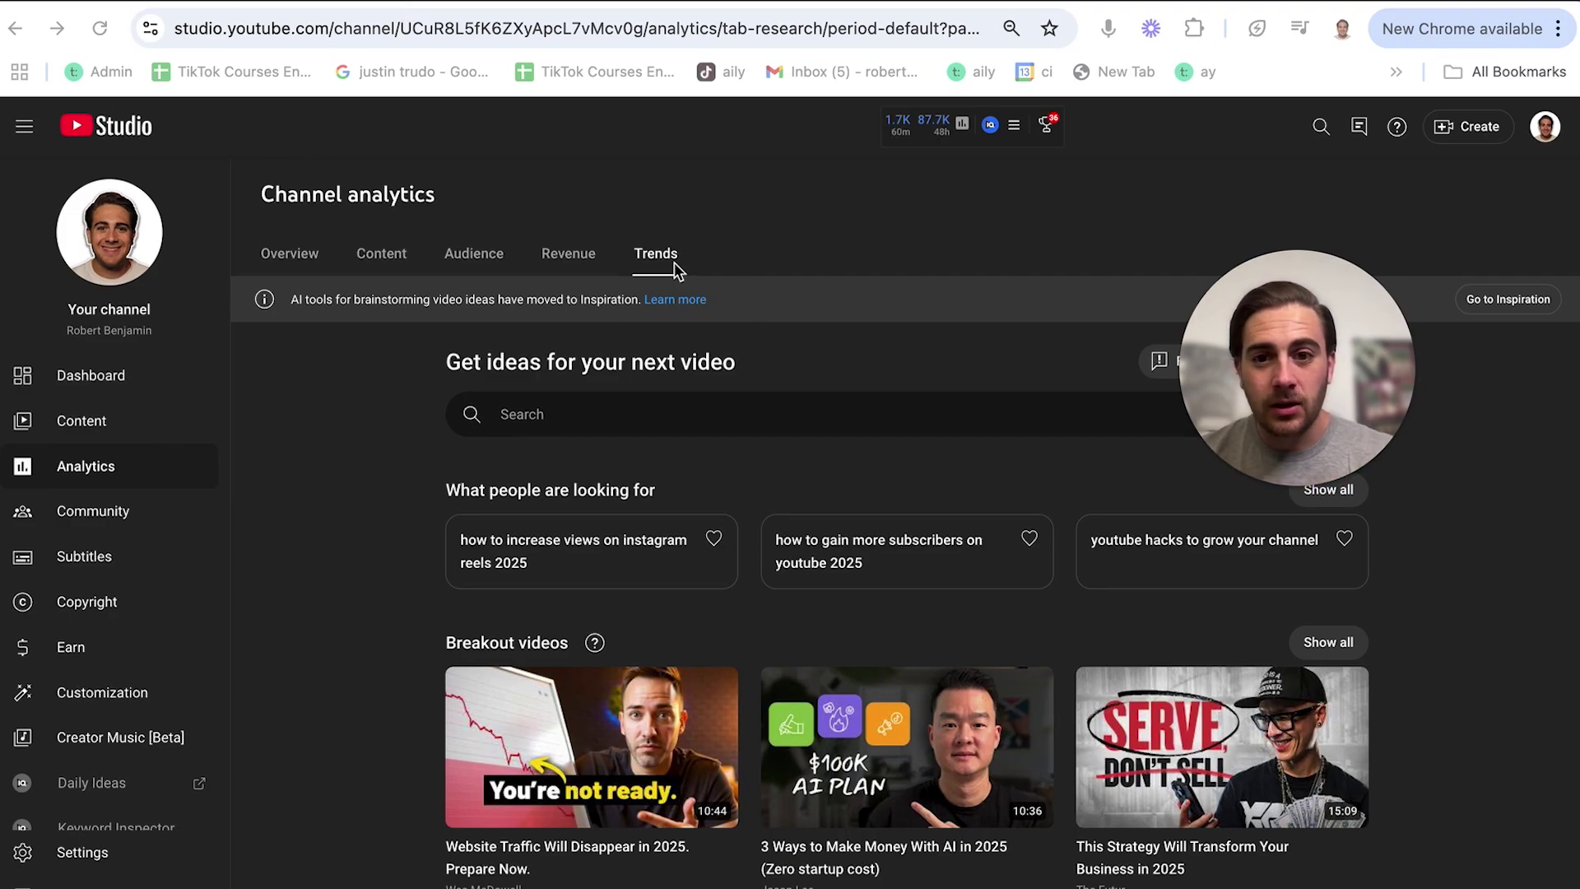
Step: Search Trends ideas for 'how to get 1000 subscribers on youtube' using the suggested query
{"action": "left_click", "coordinate": [592, 413]}
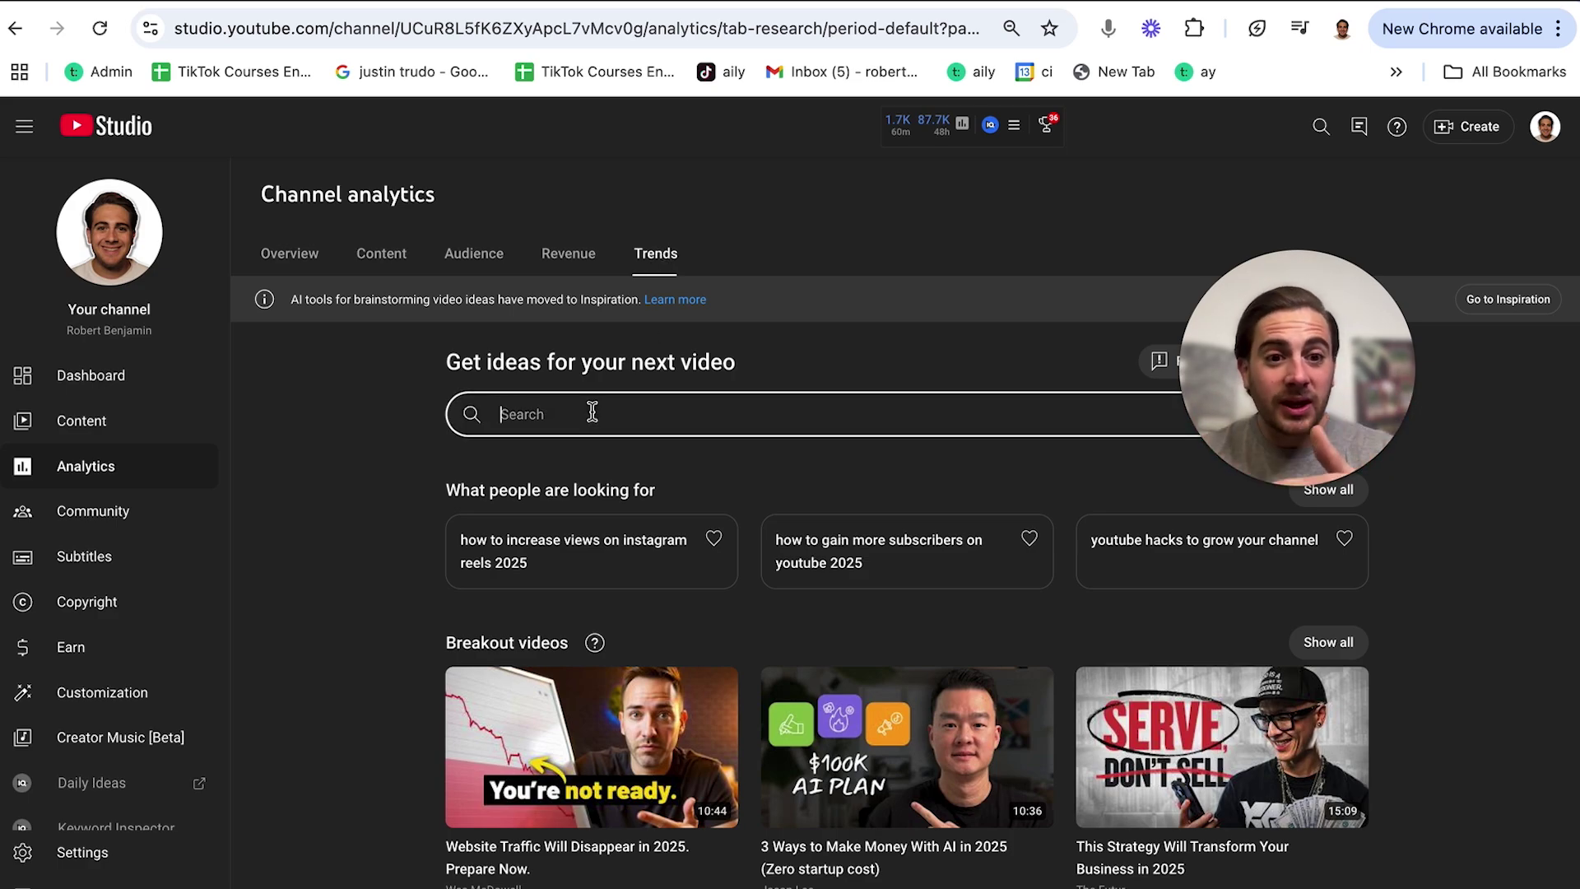
{"action": "type", "text": "how to"}
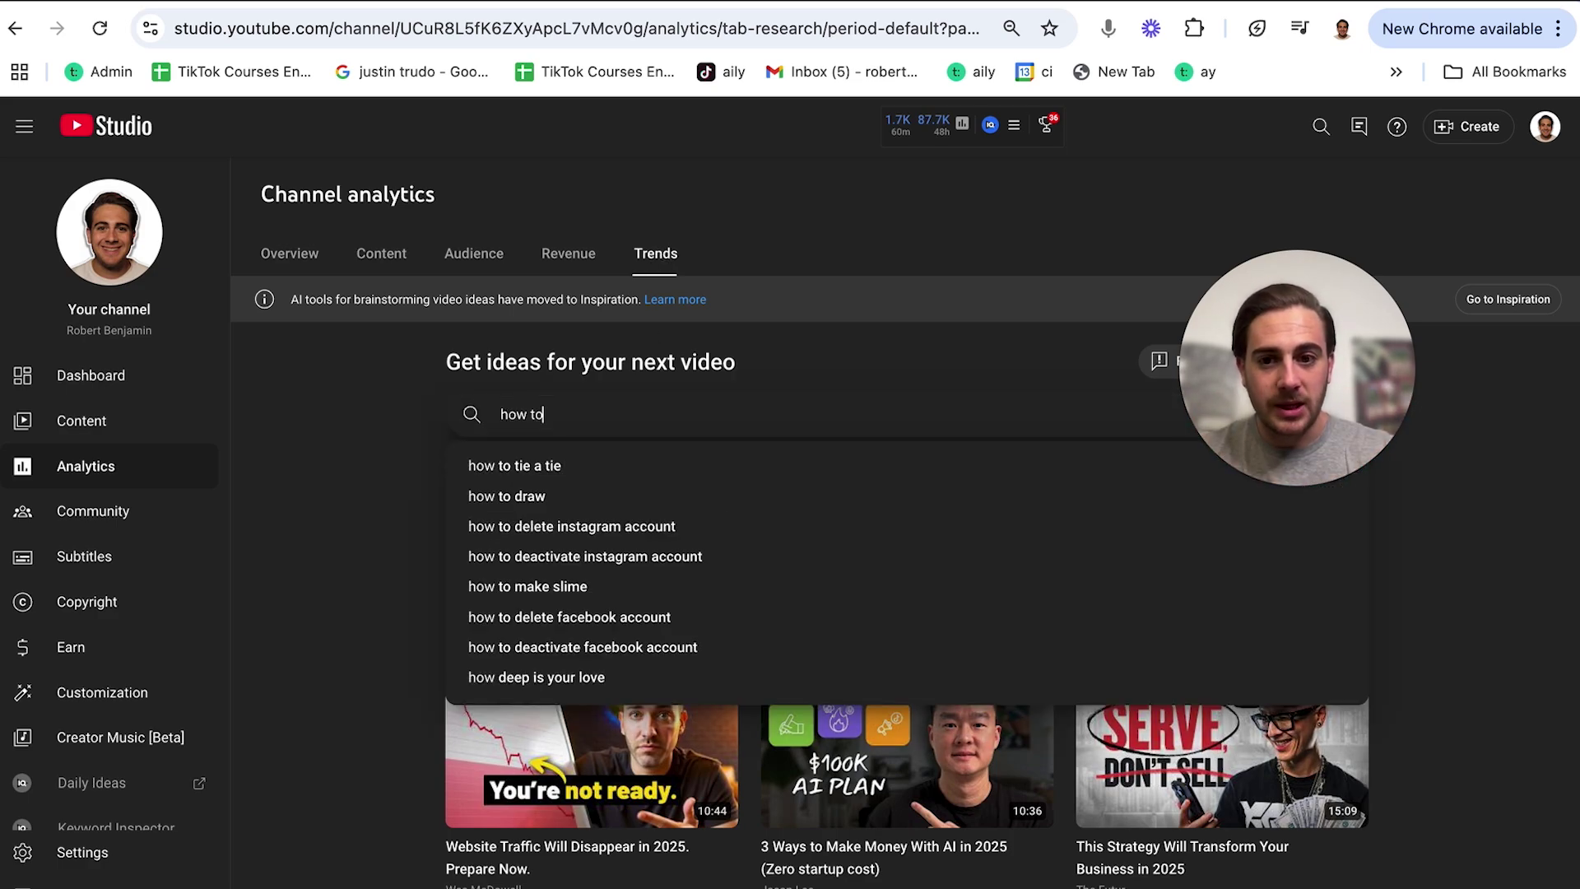
{"action": "type", "text": " get 1000 subscribesr"}
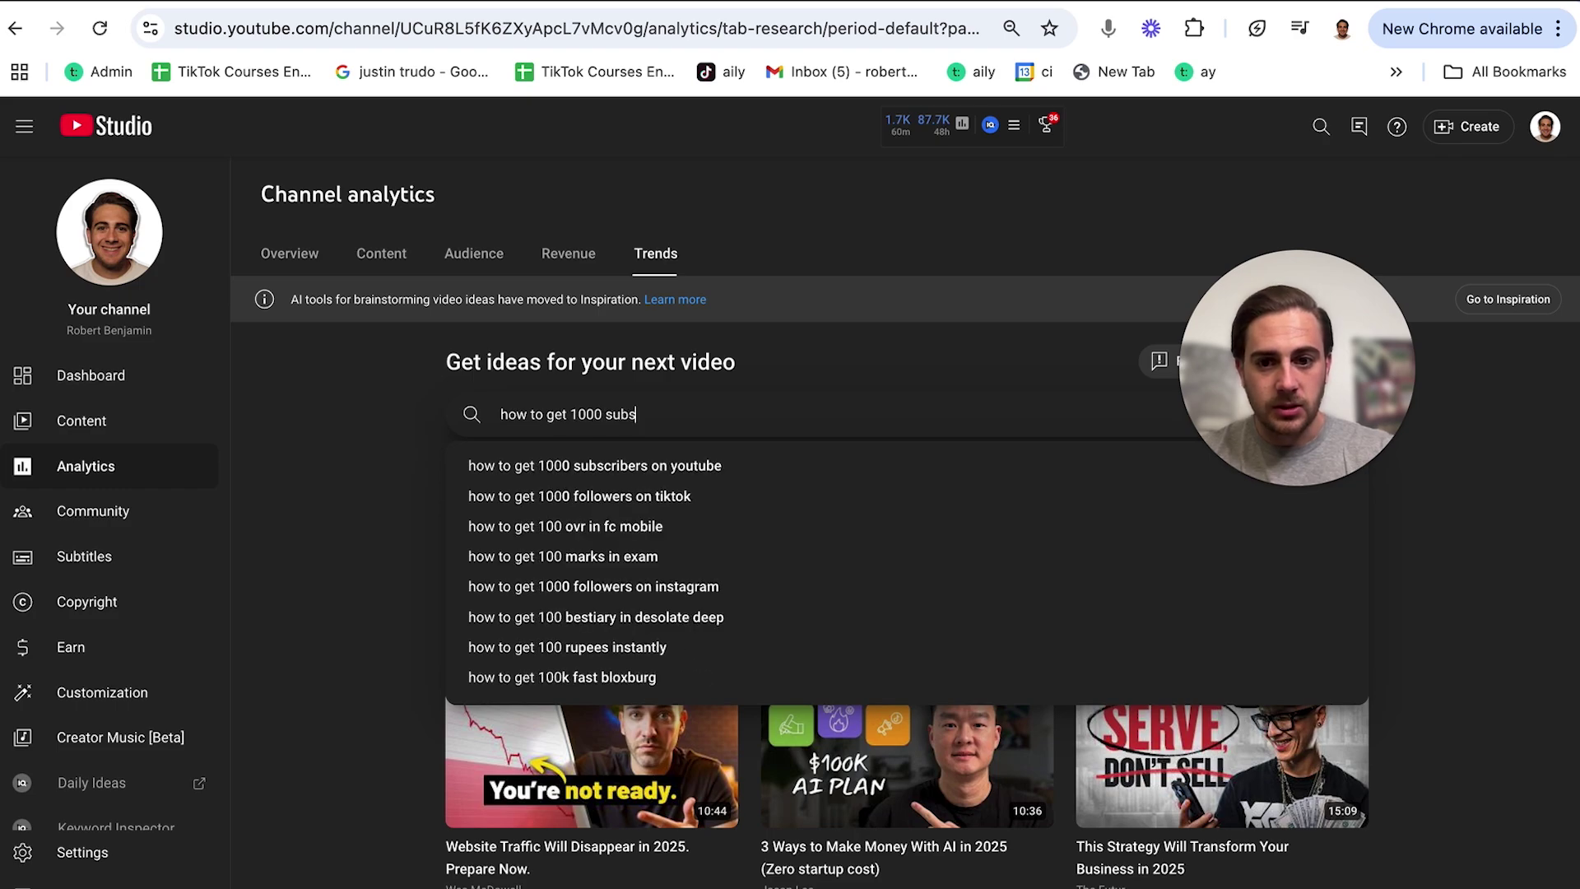
{"action": "left_click", "coordinate": [694, 467]}
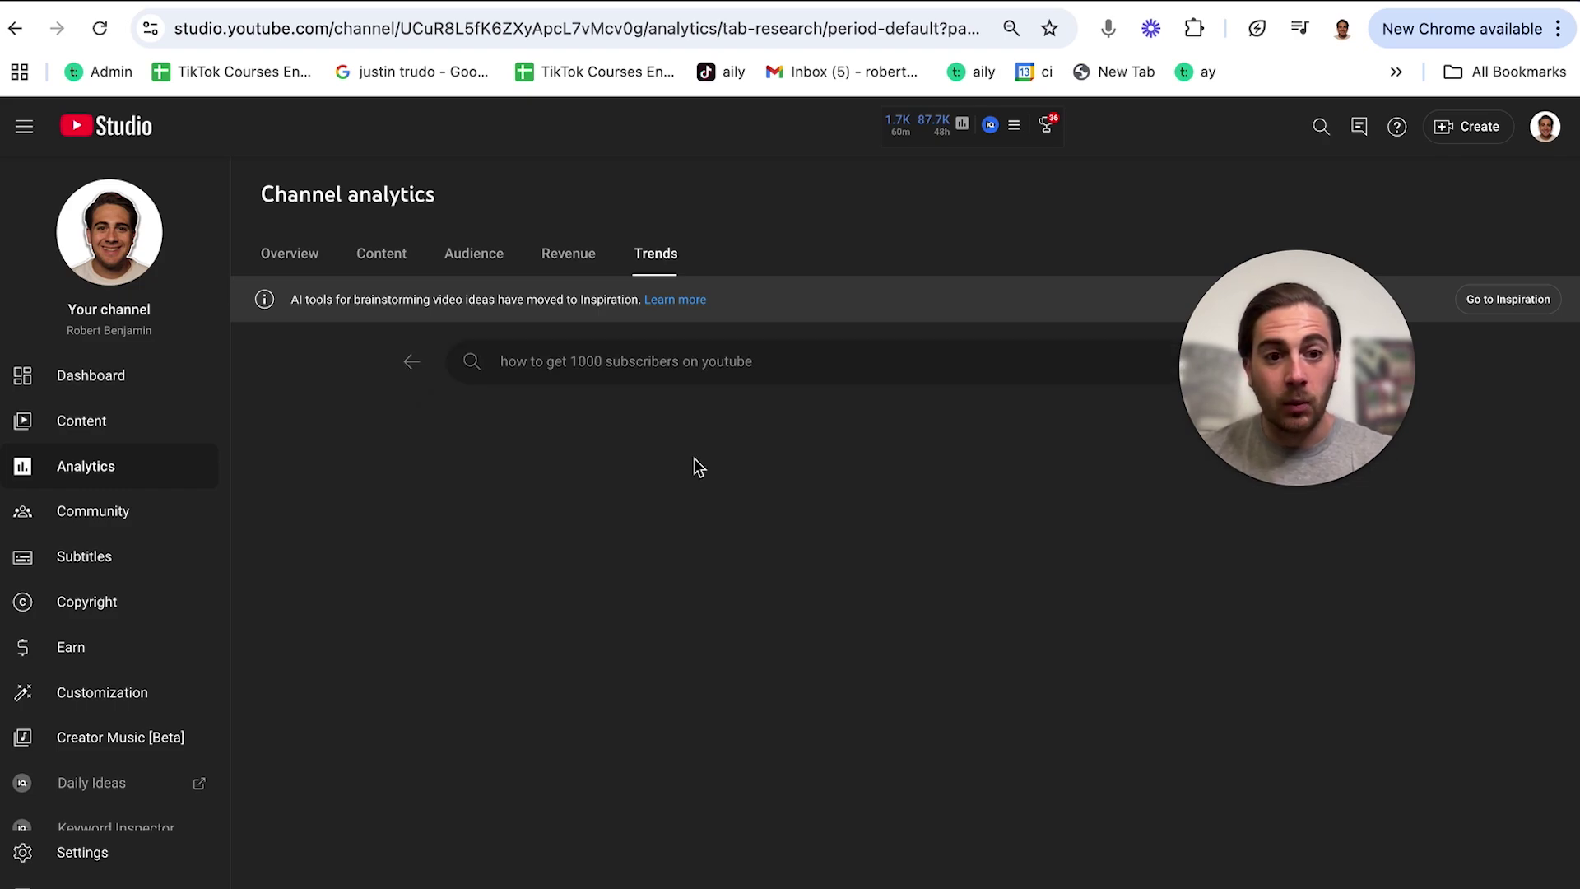
{"action": "mouse_move", "coordinate": [568, 497]}
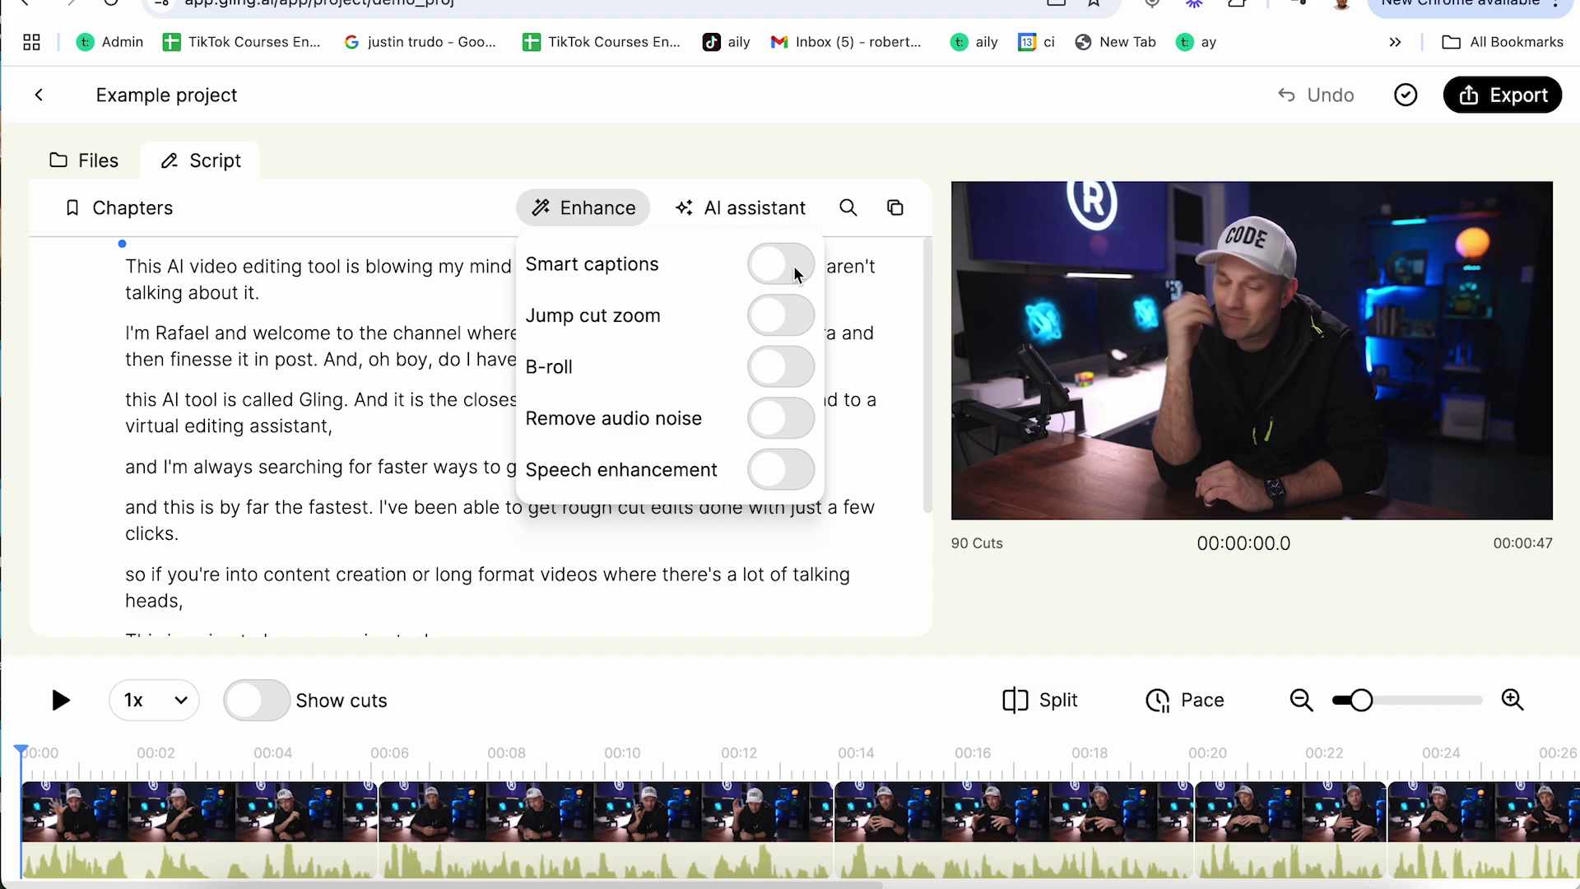
Step: Turn on Jump cut zoom and automatic B-roll in Gling's Enhance panel
{"action": "left_click", "coordinate": [781, 313]}
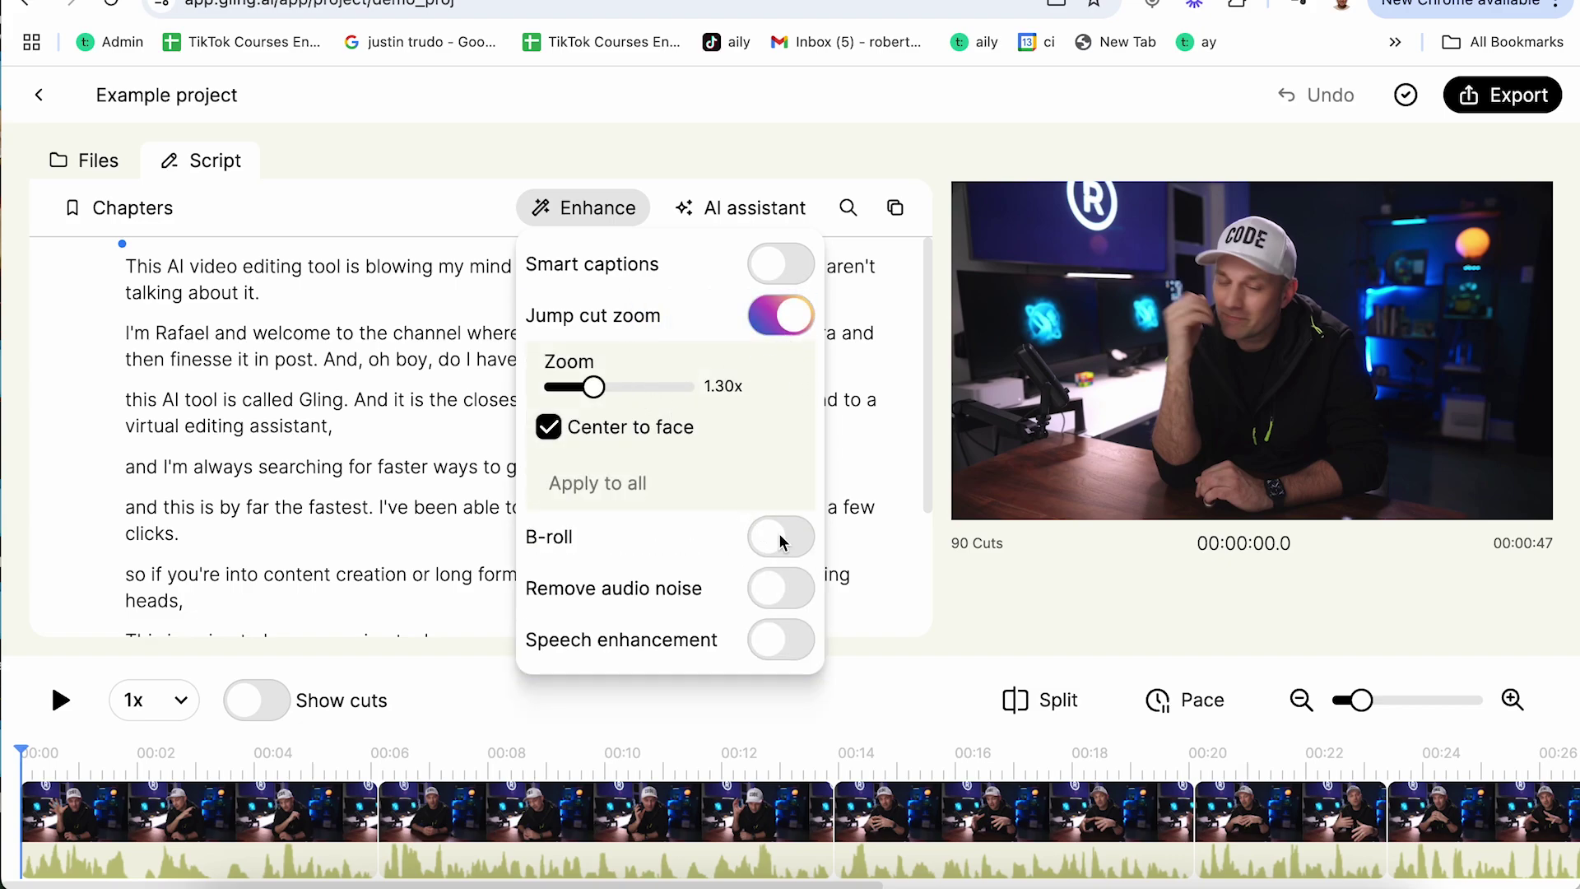
{"action": "left_click", "coordinate": [786, 594]}
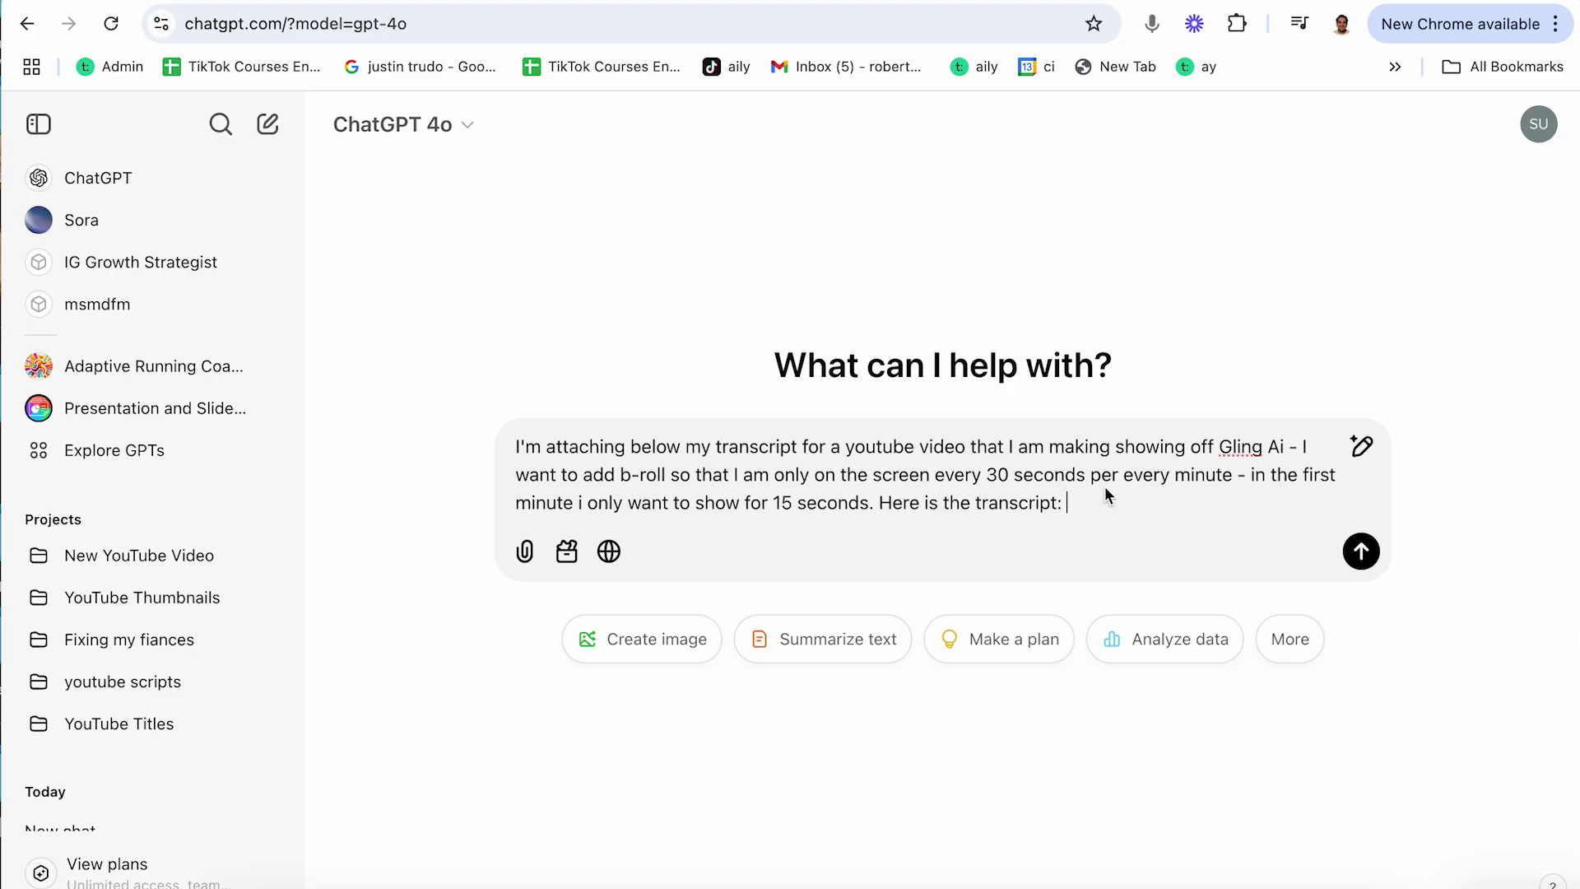
Step: Paste the transcript into ChatGPT and read through its minute-by-minute B-roll plan
{"action": "key", "text": "super+v"}
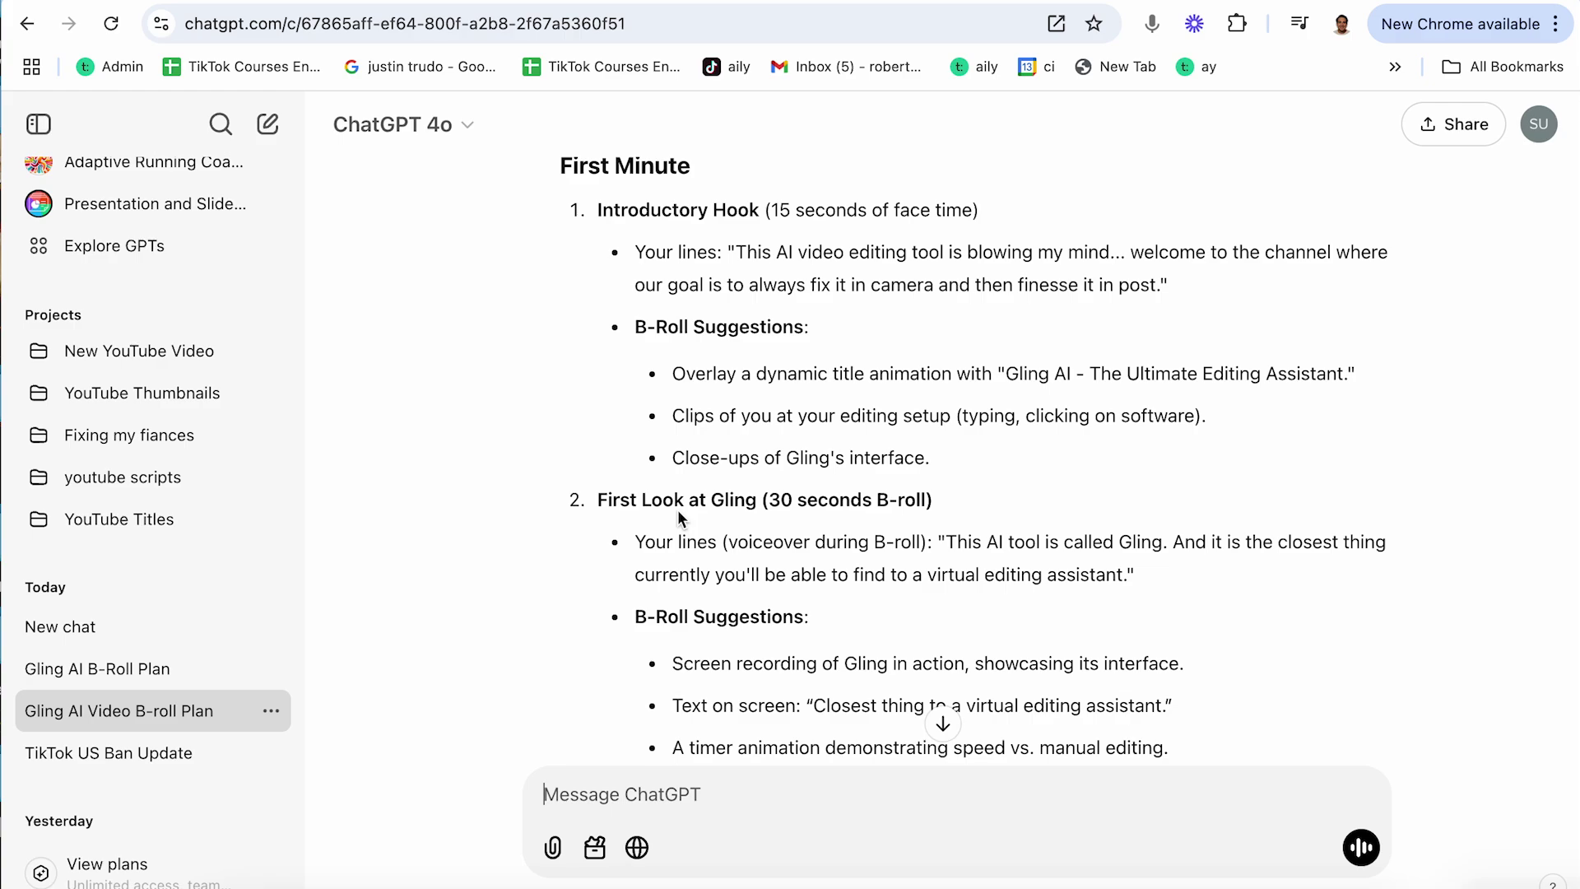
{"action": "scroll", "coordinate": [679, 517], "scroll_direction": "down", "scroll_amount": 9}
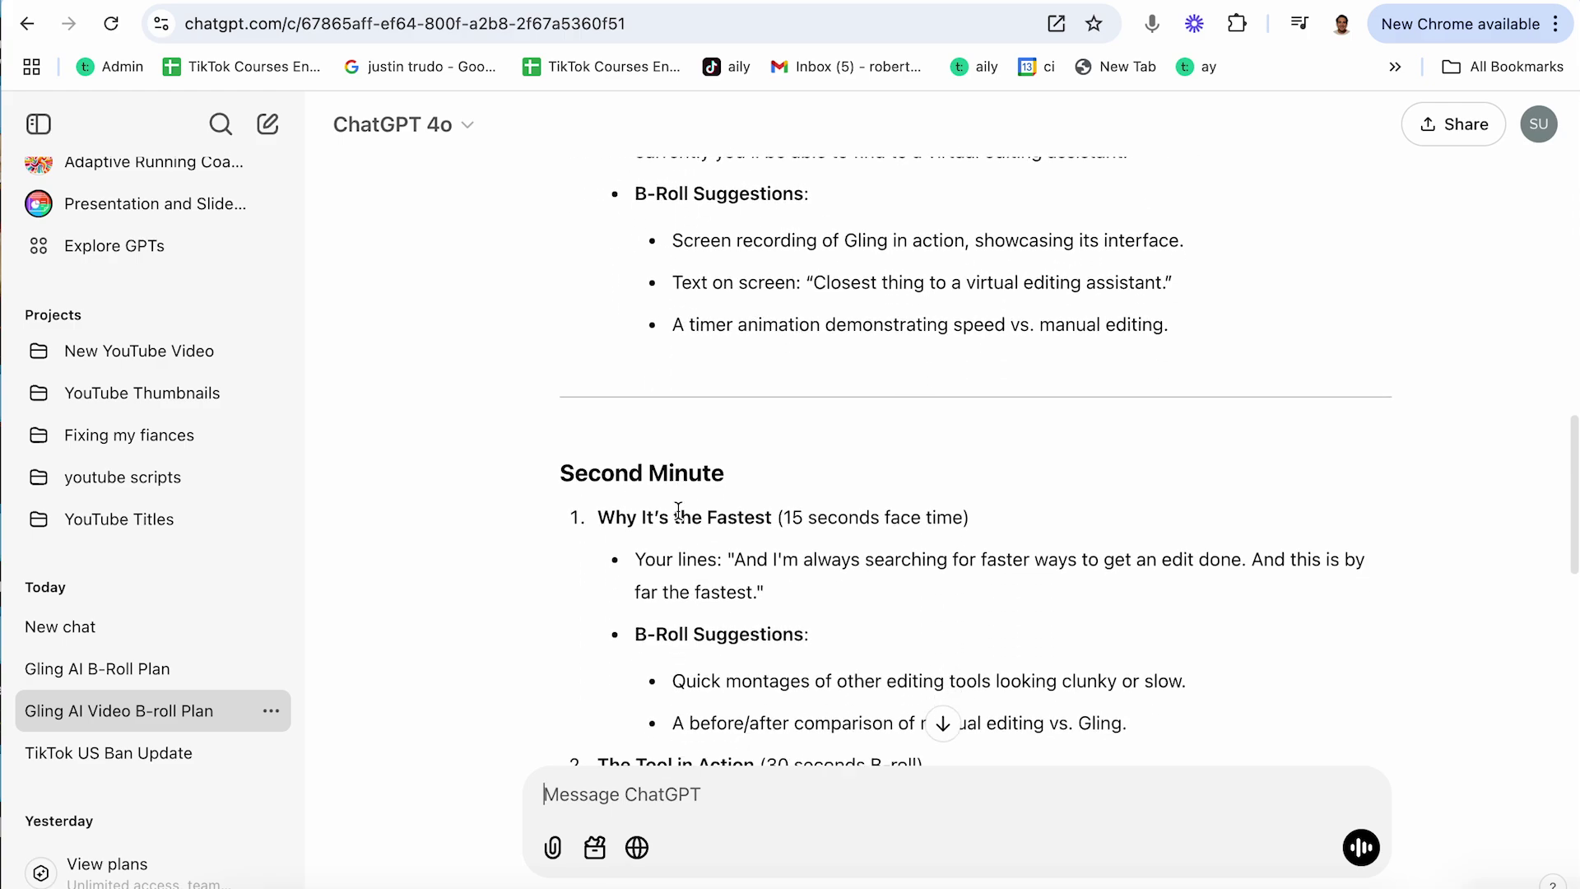
{"action": "scroll", "coordinate": [679, 510], "scroll_direction": "down", "scroll_amount": 1}
{"action": "scroll", "coordinate": [679, 511], "scroll_direction": "up", "scroll_amount": 1}
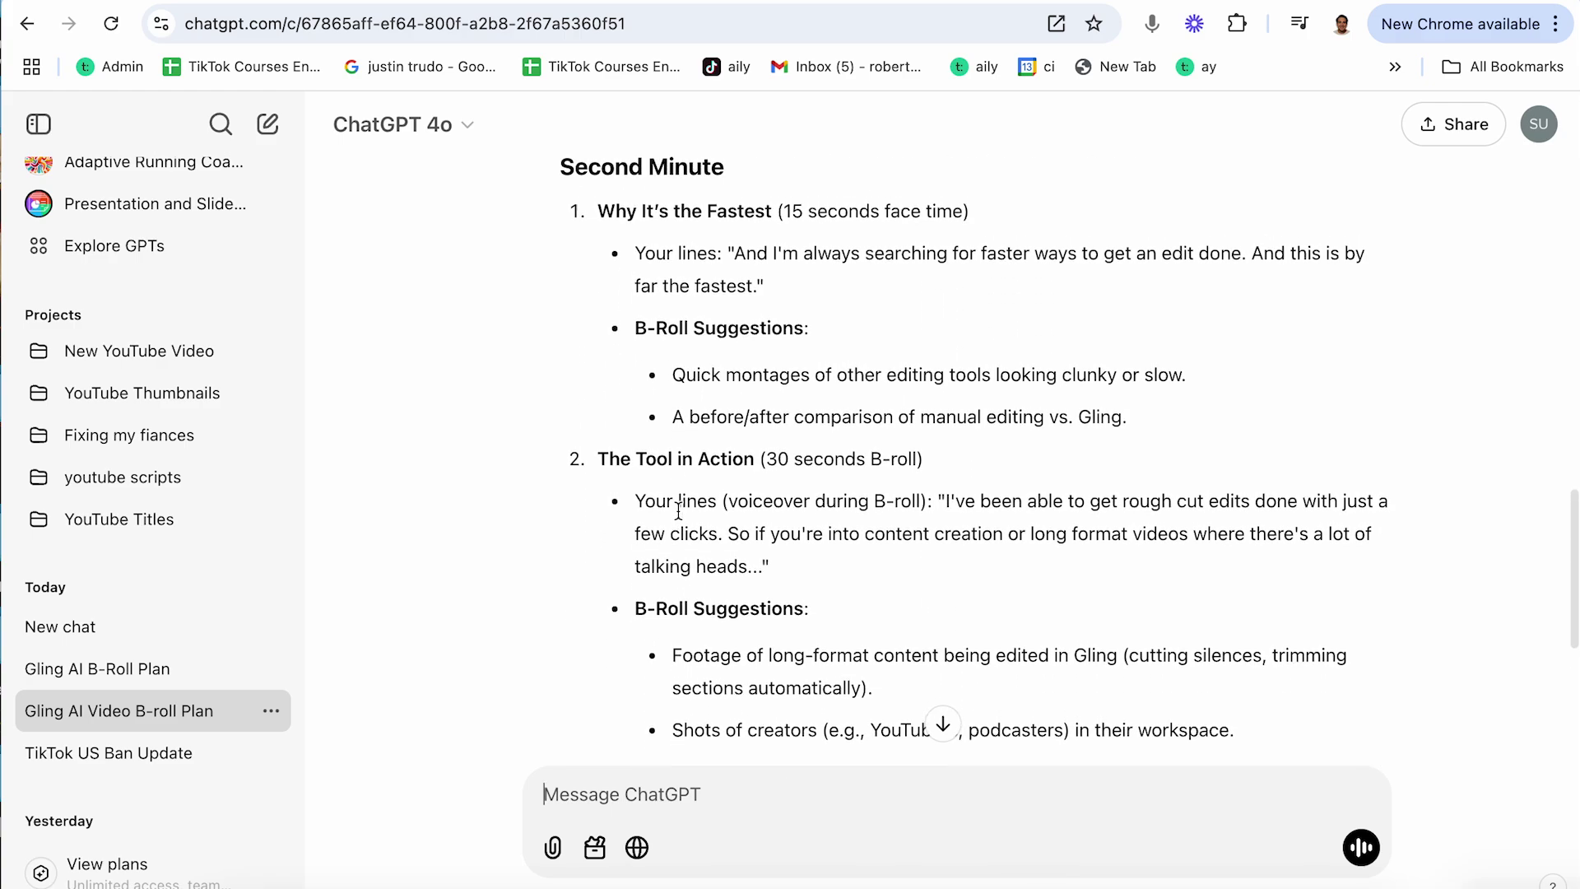
{"action": "scroll", "coordinate": [478, 608], "scroll_direction": "down", "scroll_amount": 2}
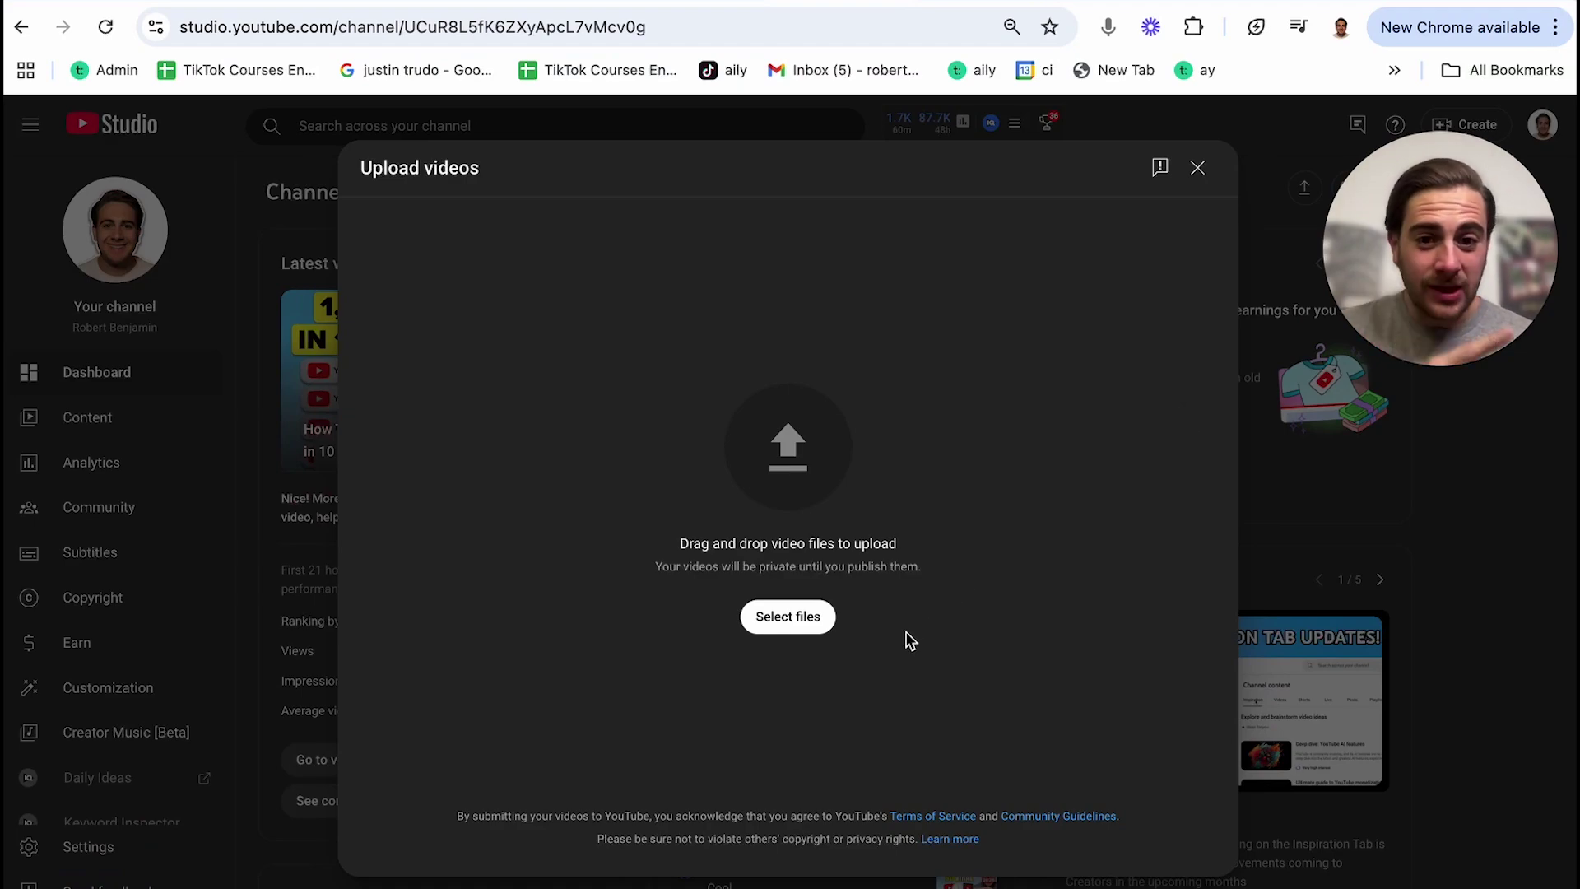
Step: Upload Upload Mistake Clipz 6.mp4 from the Downloads folder
{"action": "left_click", "coordinate": [776, 625]}
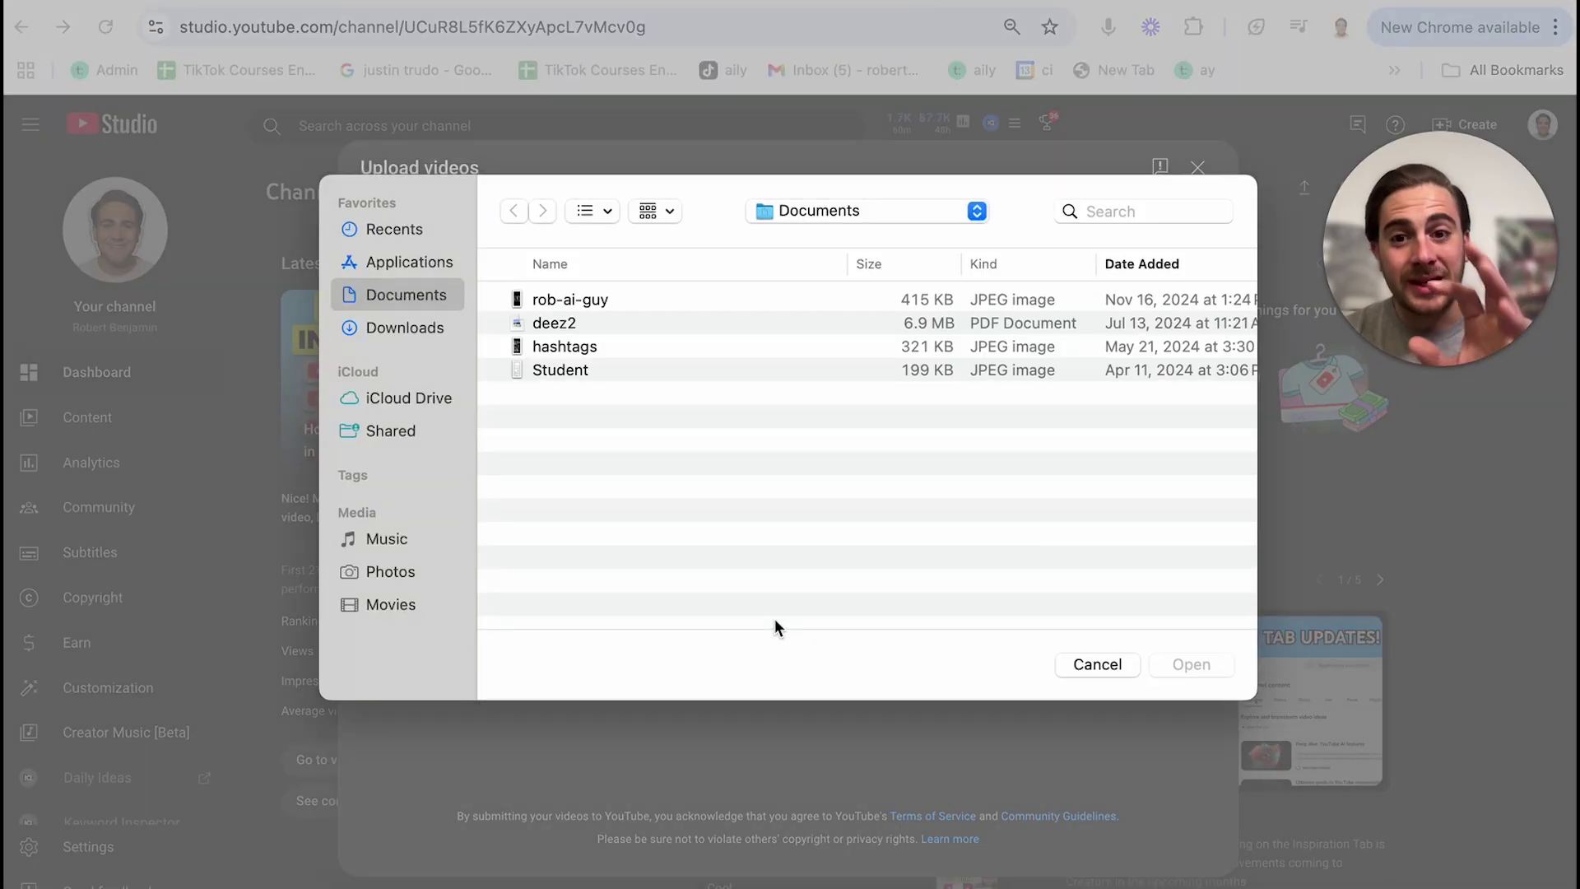
{"action": "left_click", "coordinate": [433, 327]}
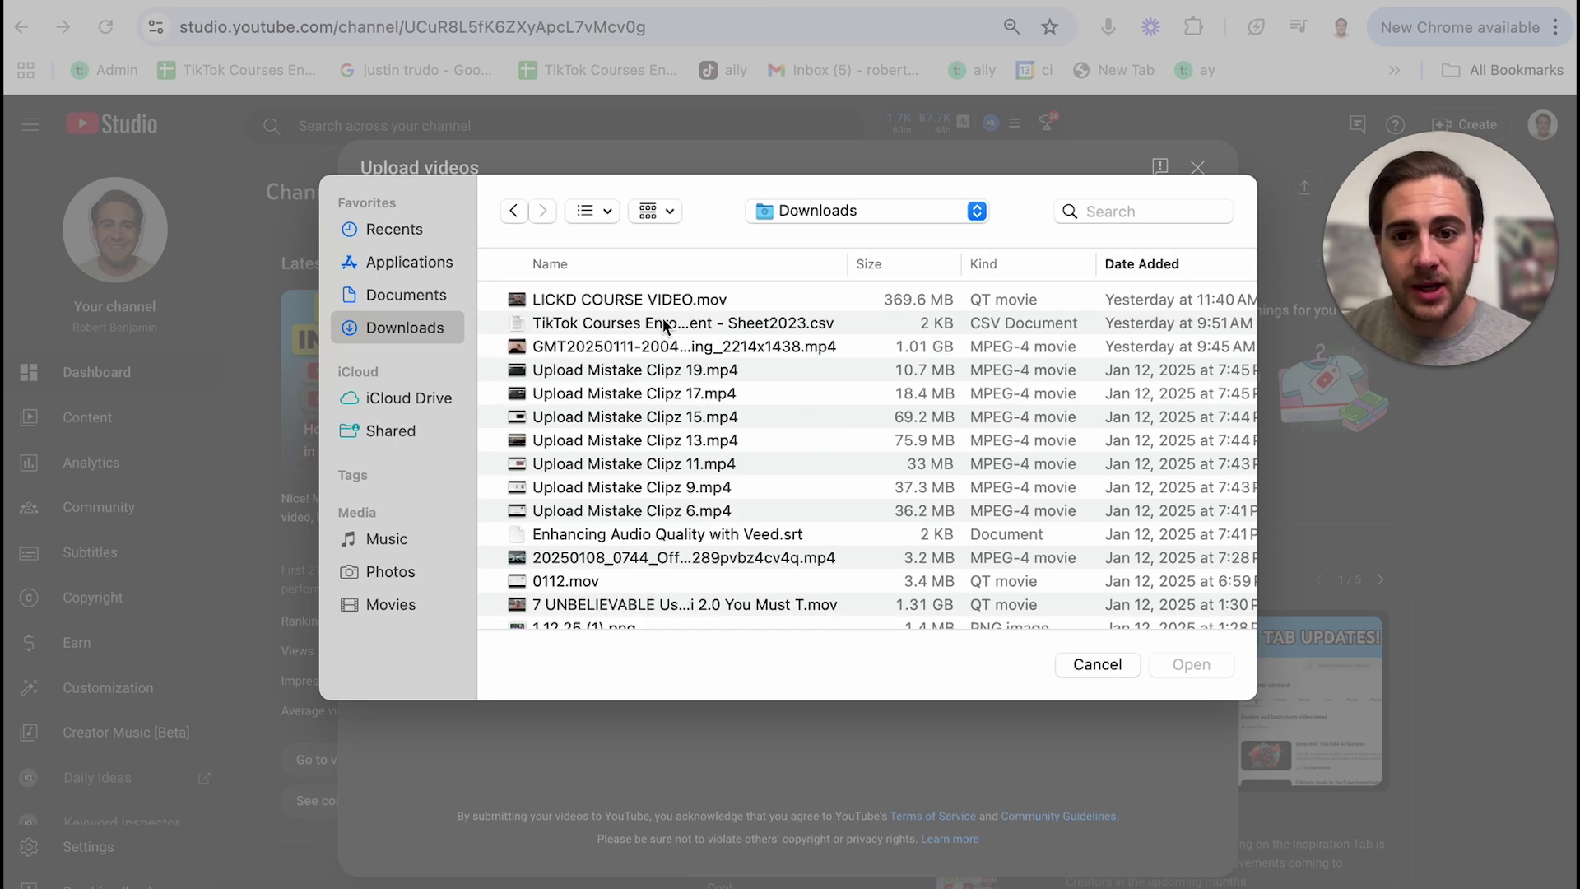
{"action": "double_click", "coordinate": [699, 515]}
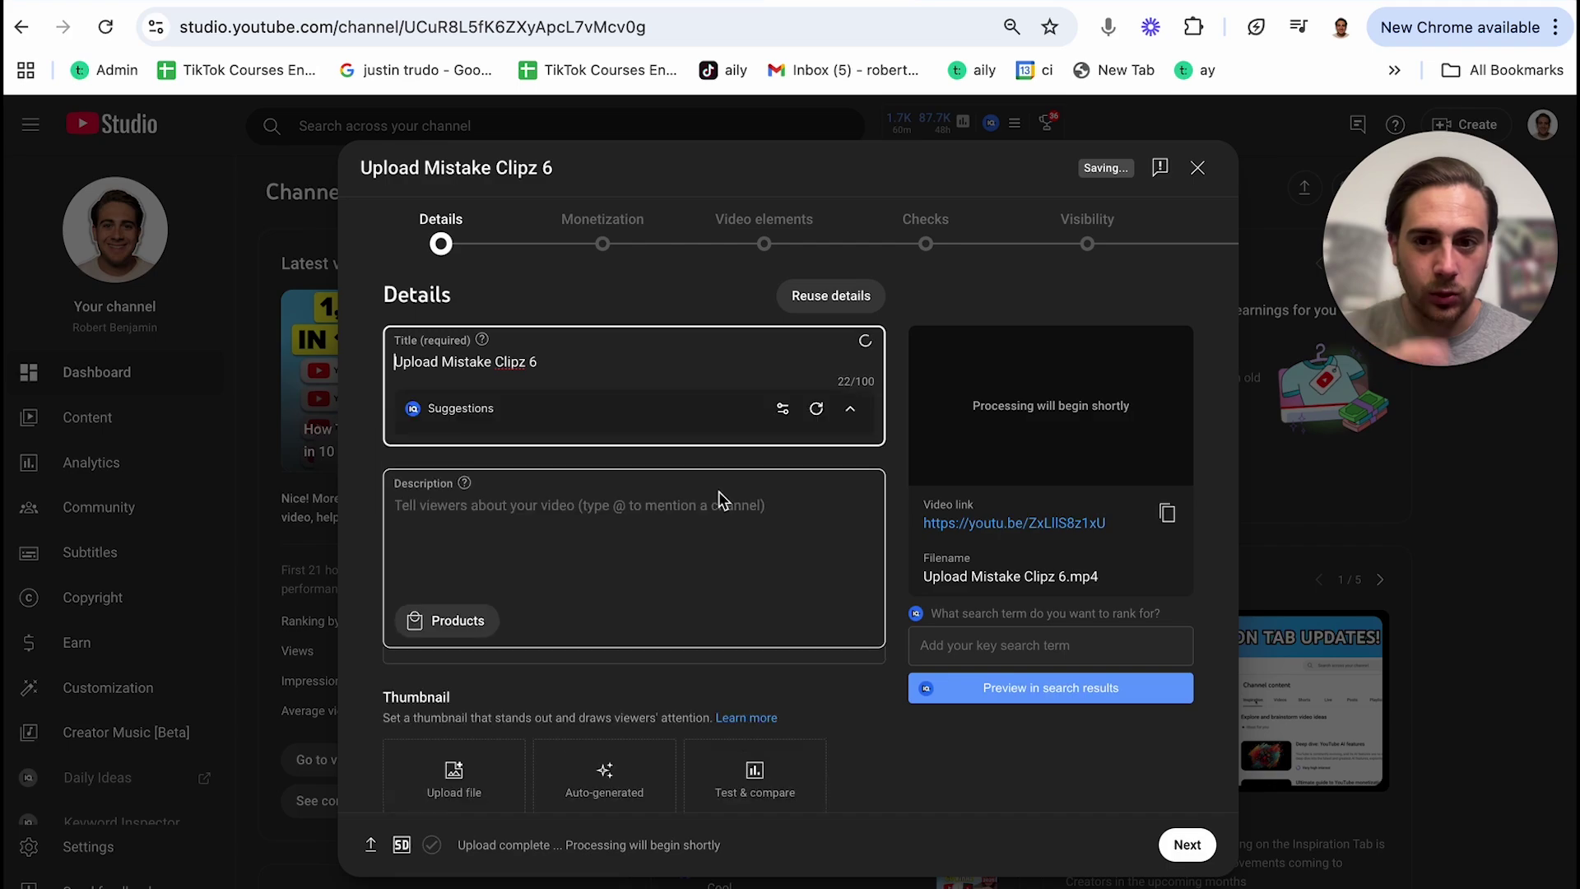
Step: Replace the title with 'How to get 1000 subscribers on youtube in 2025 (new algorithm)'
{"action": "triple_click", "coordinate": [549, 362]}
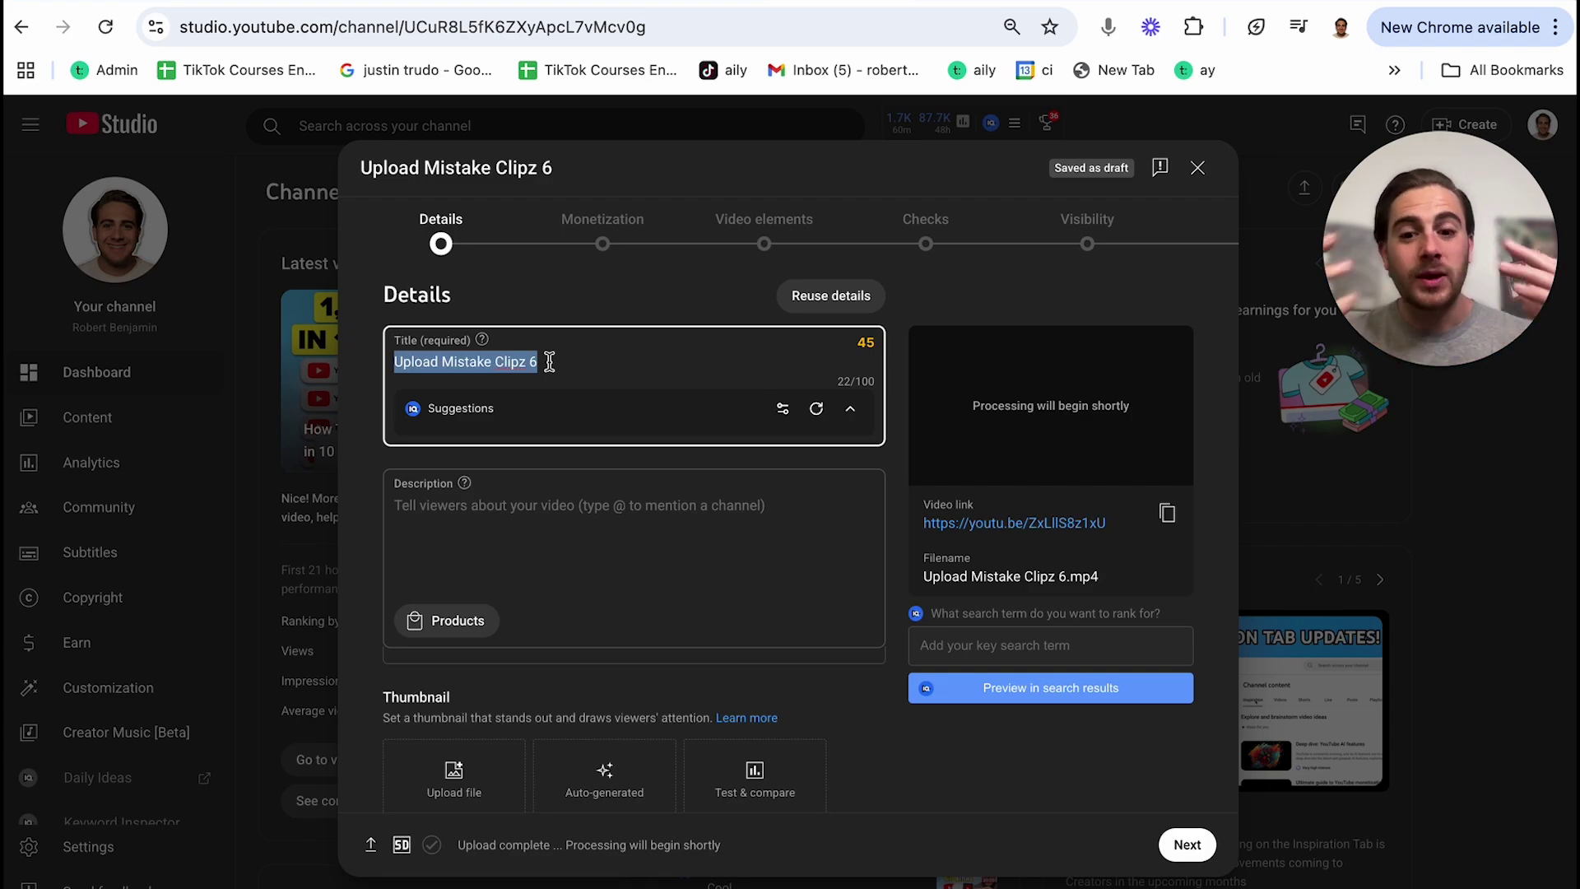
{"action": "type", "text": "How to get 1000 subscribers on youtube in 2025 (ne"}
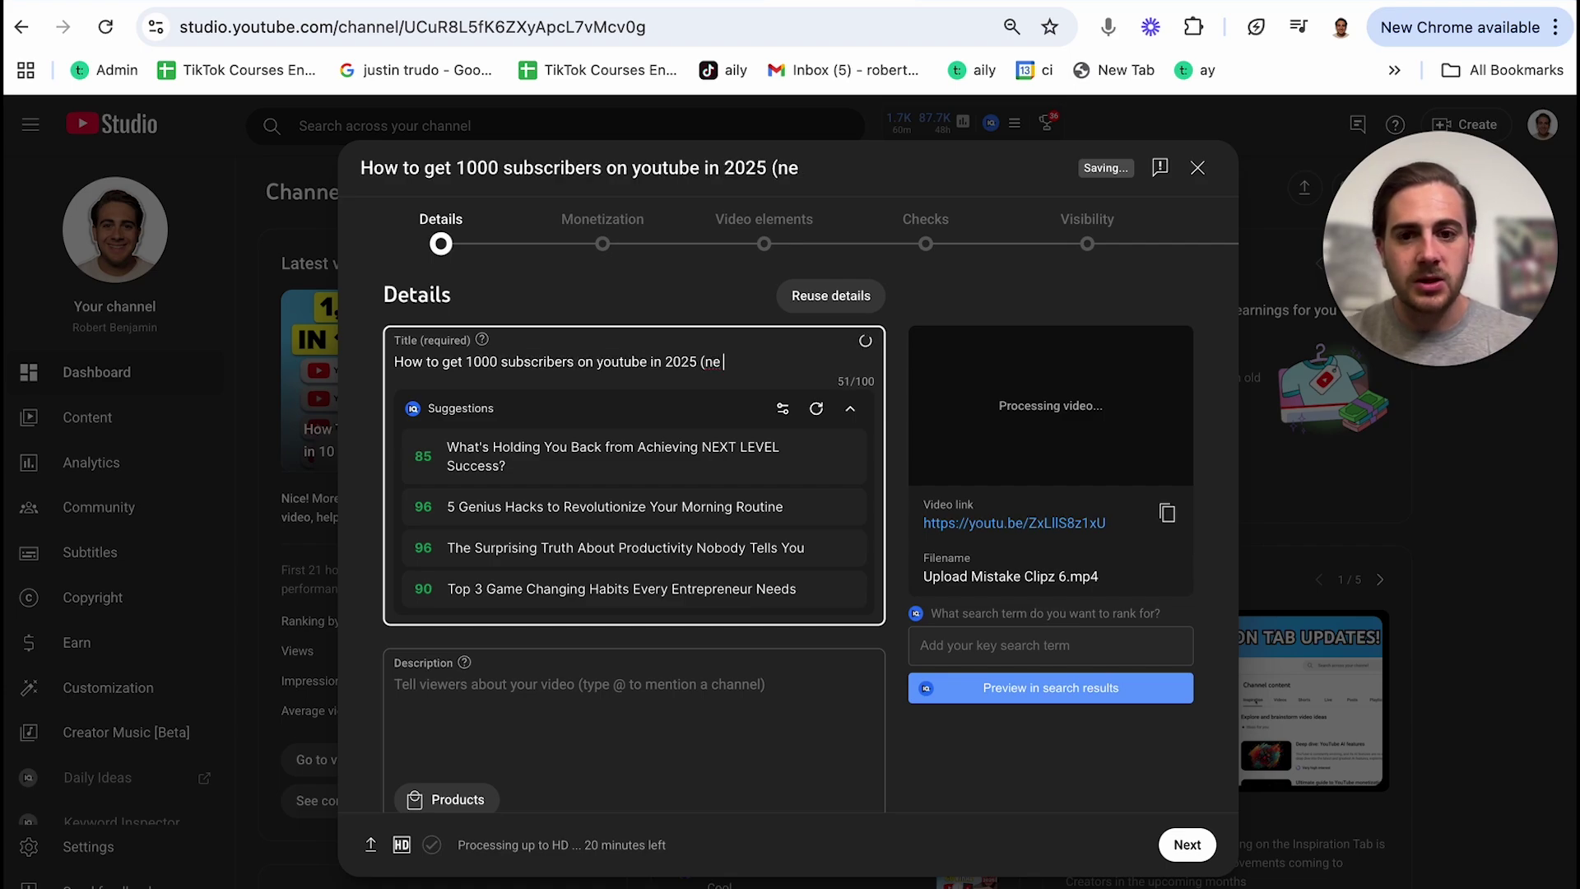
{"action": "type", "text": "algorithm"}
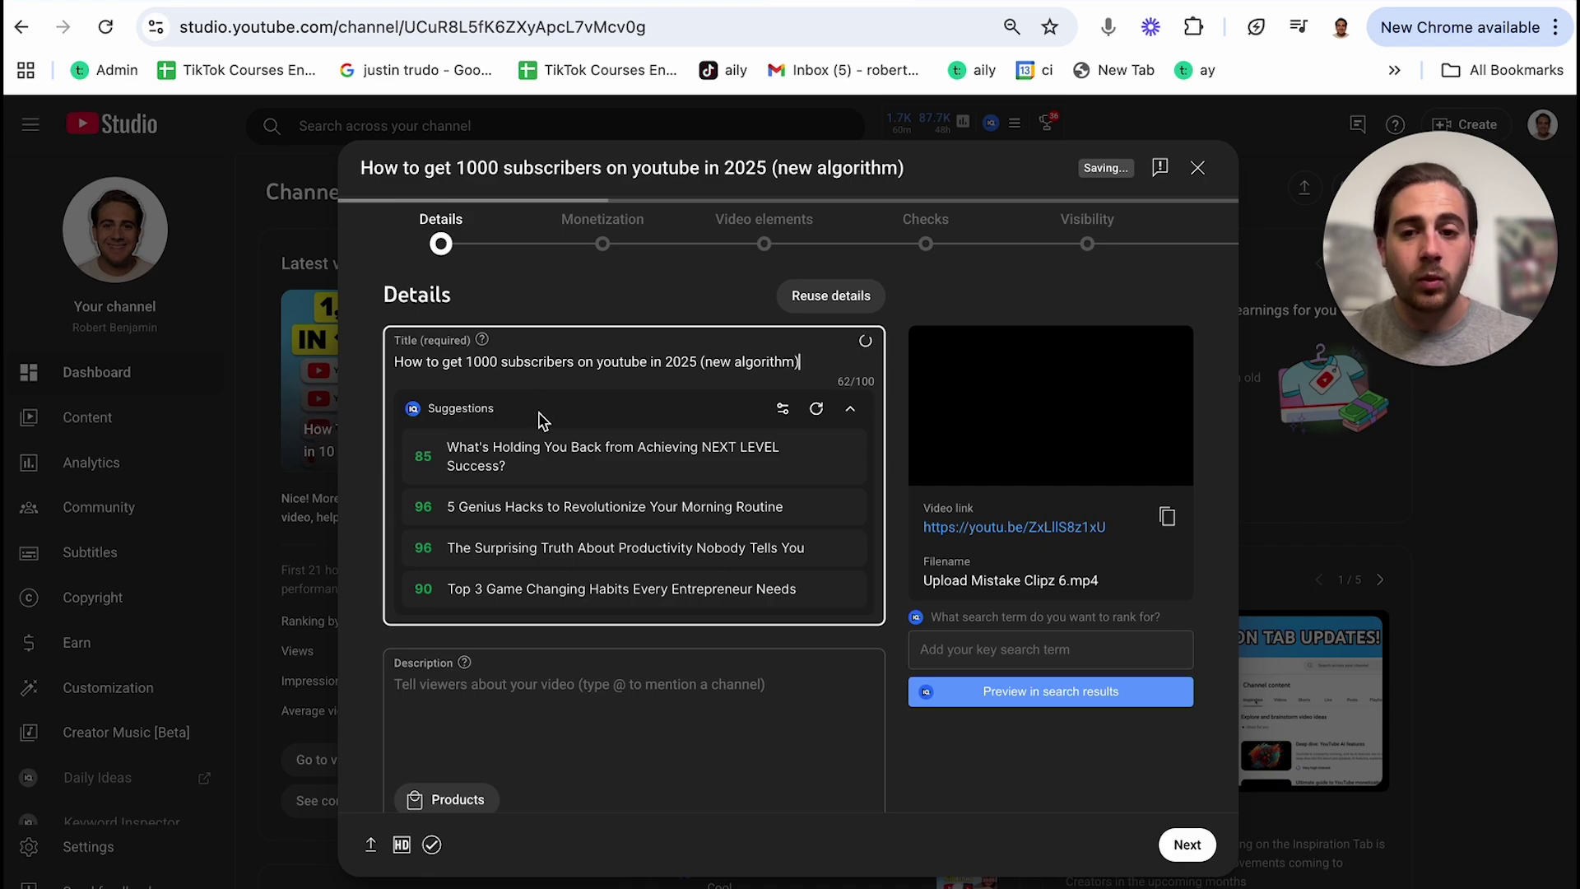
Step: Write a description beginning 'This's the best' and add blank lines below it
{"action": "left_click", "coordinate": [645, 666]}
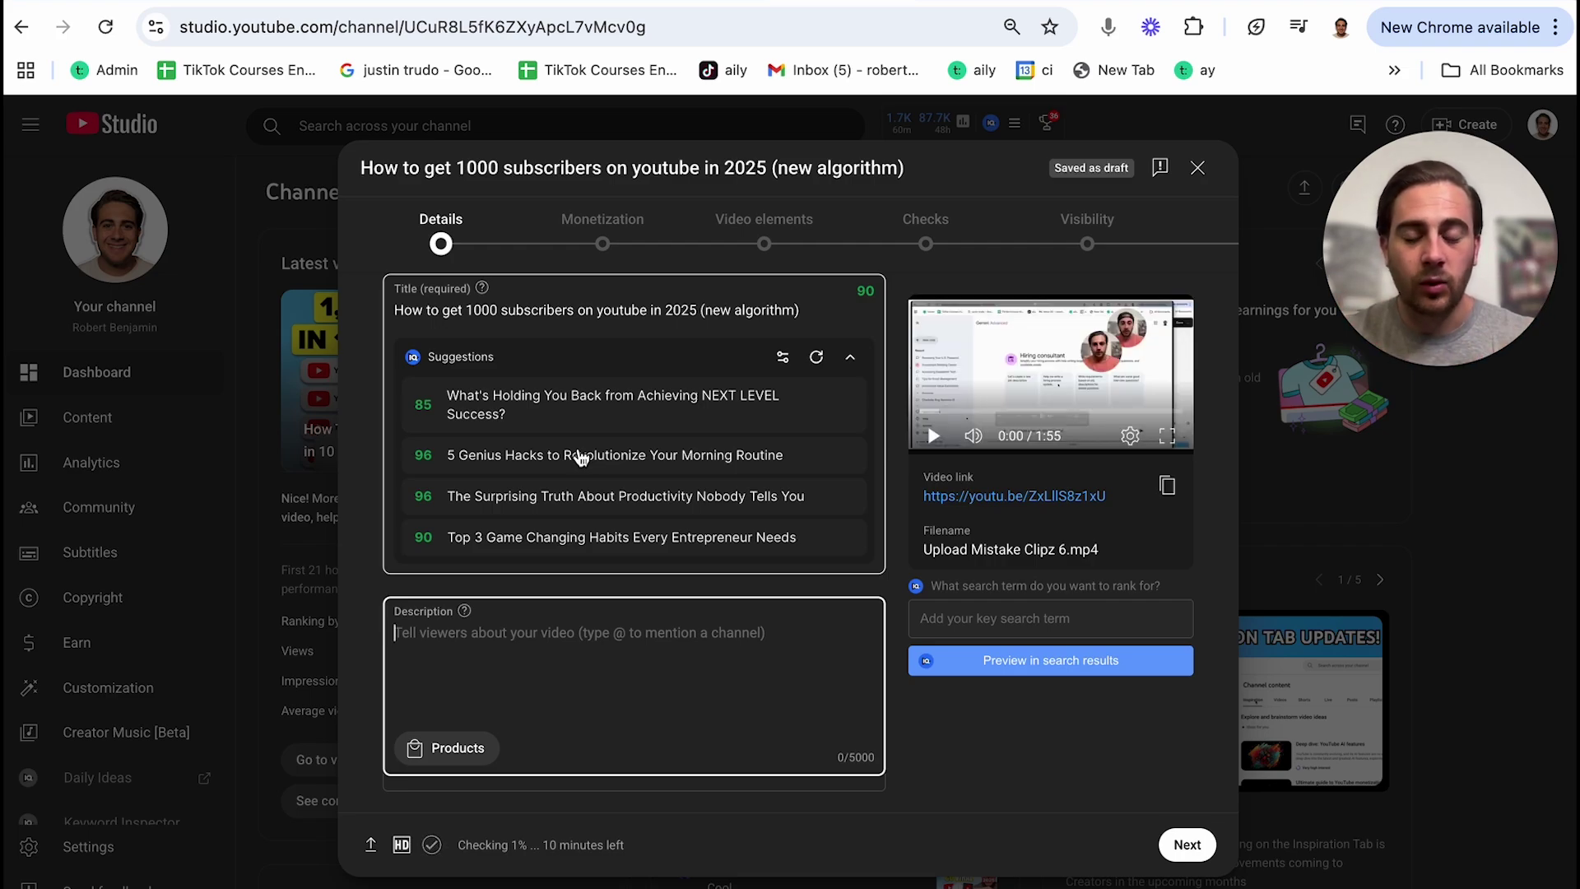
{"action": "type", "text": "This video is going to show you how to get 1000 subscribers on youtub"}
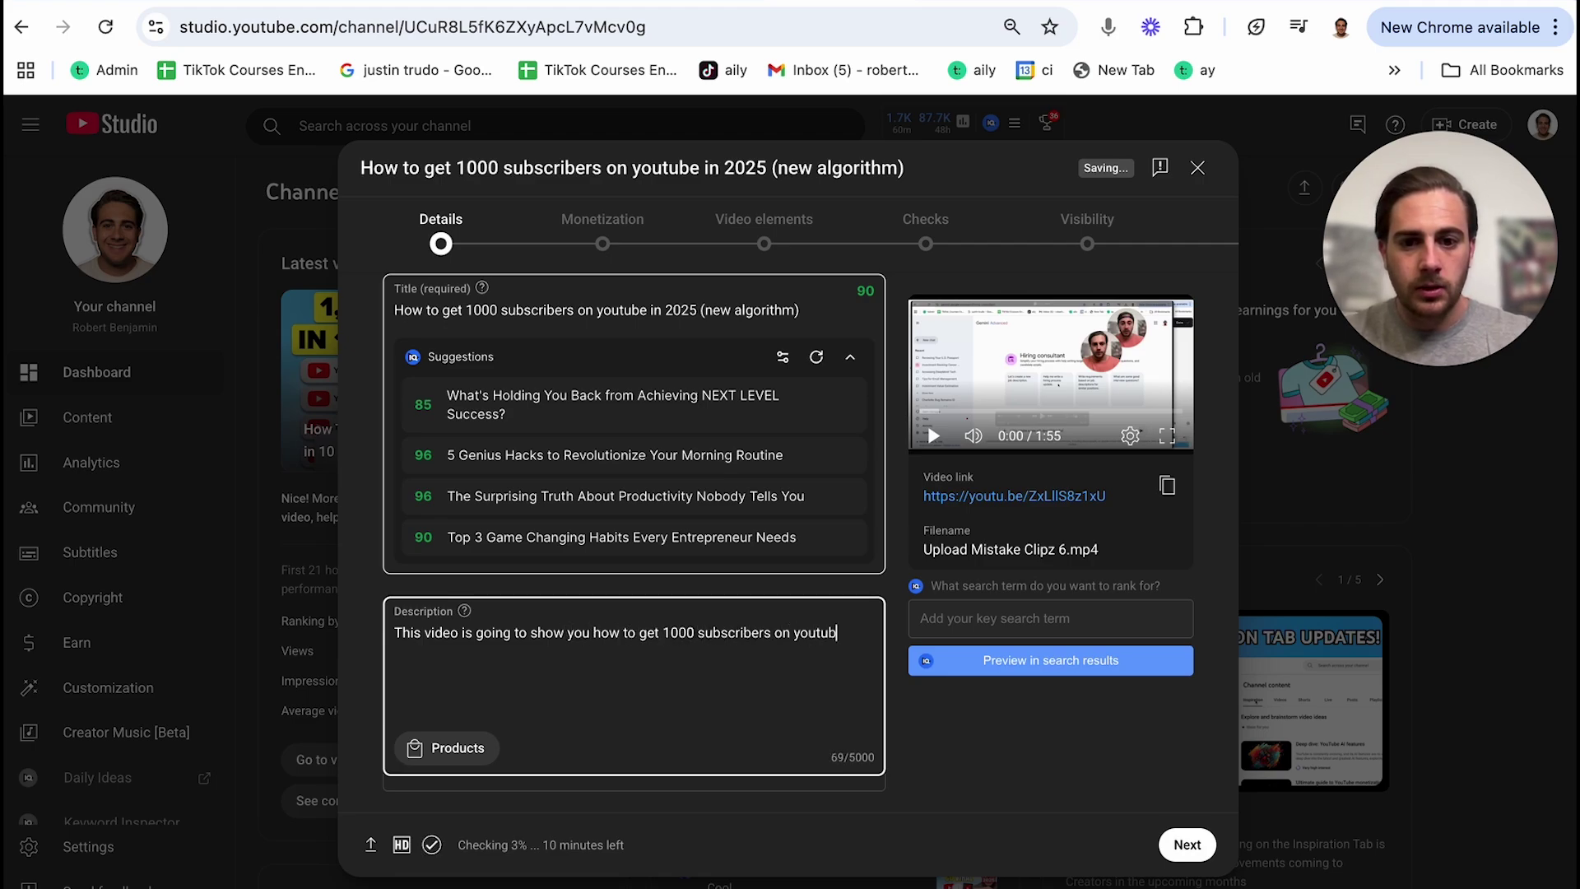
{"action": "type", "text": "'s the best video to watch to learn about the new algorithm update for youtube shorts."}
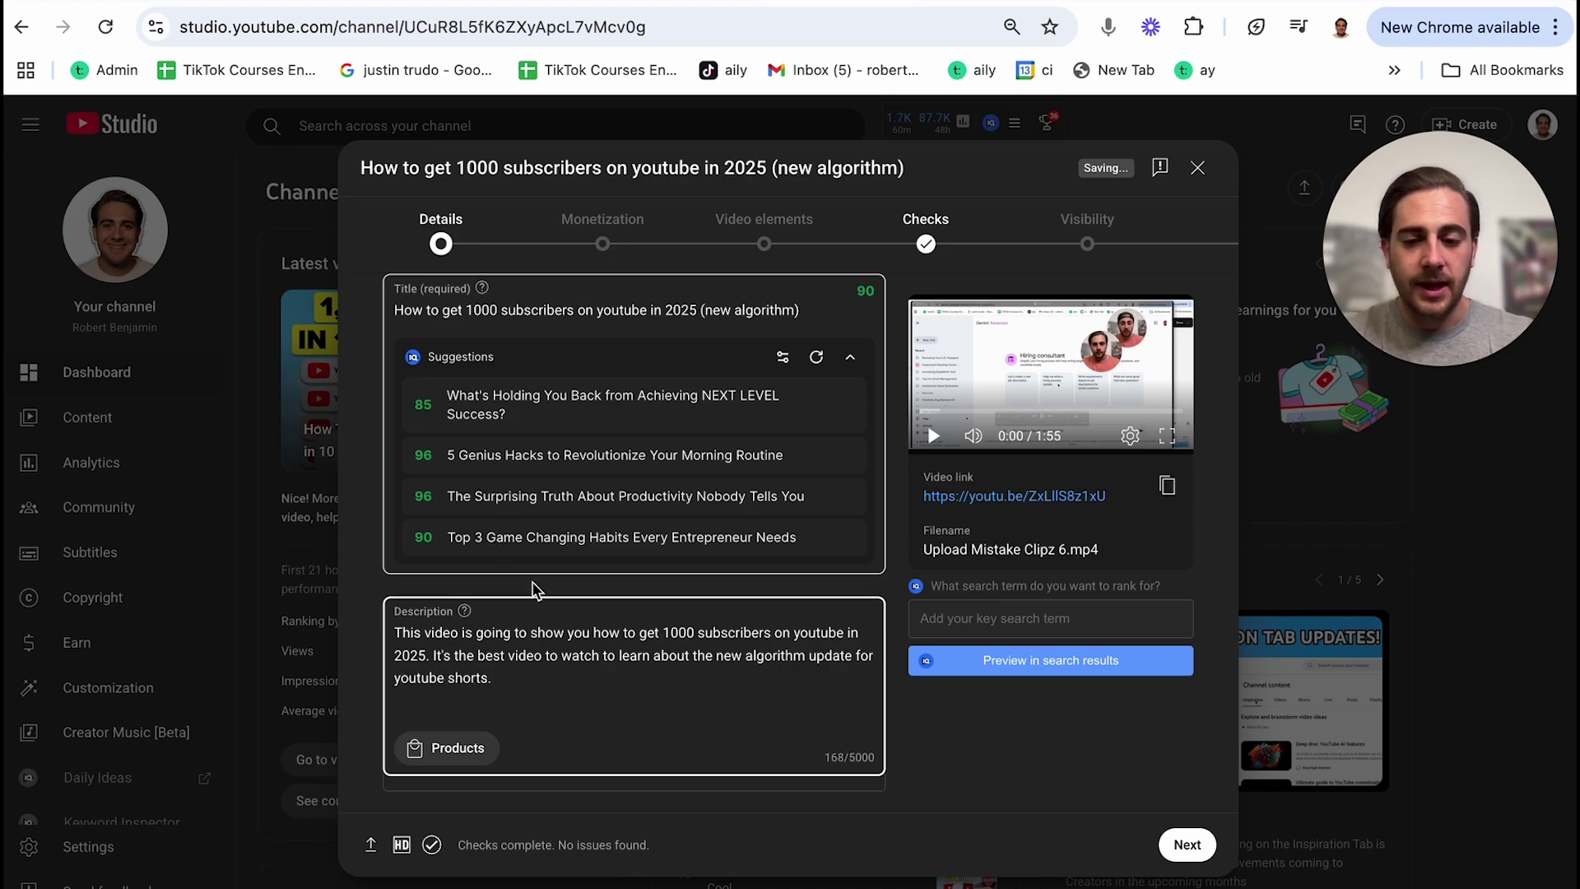
{"action": "scroll", "coordinate": [533, 589], "scroll_direction": "down", "scroll_amount": 1}
{"action": "left_click", "coordinate": [553, 613]}
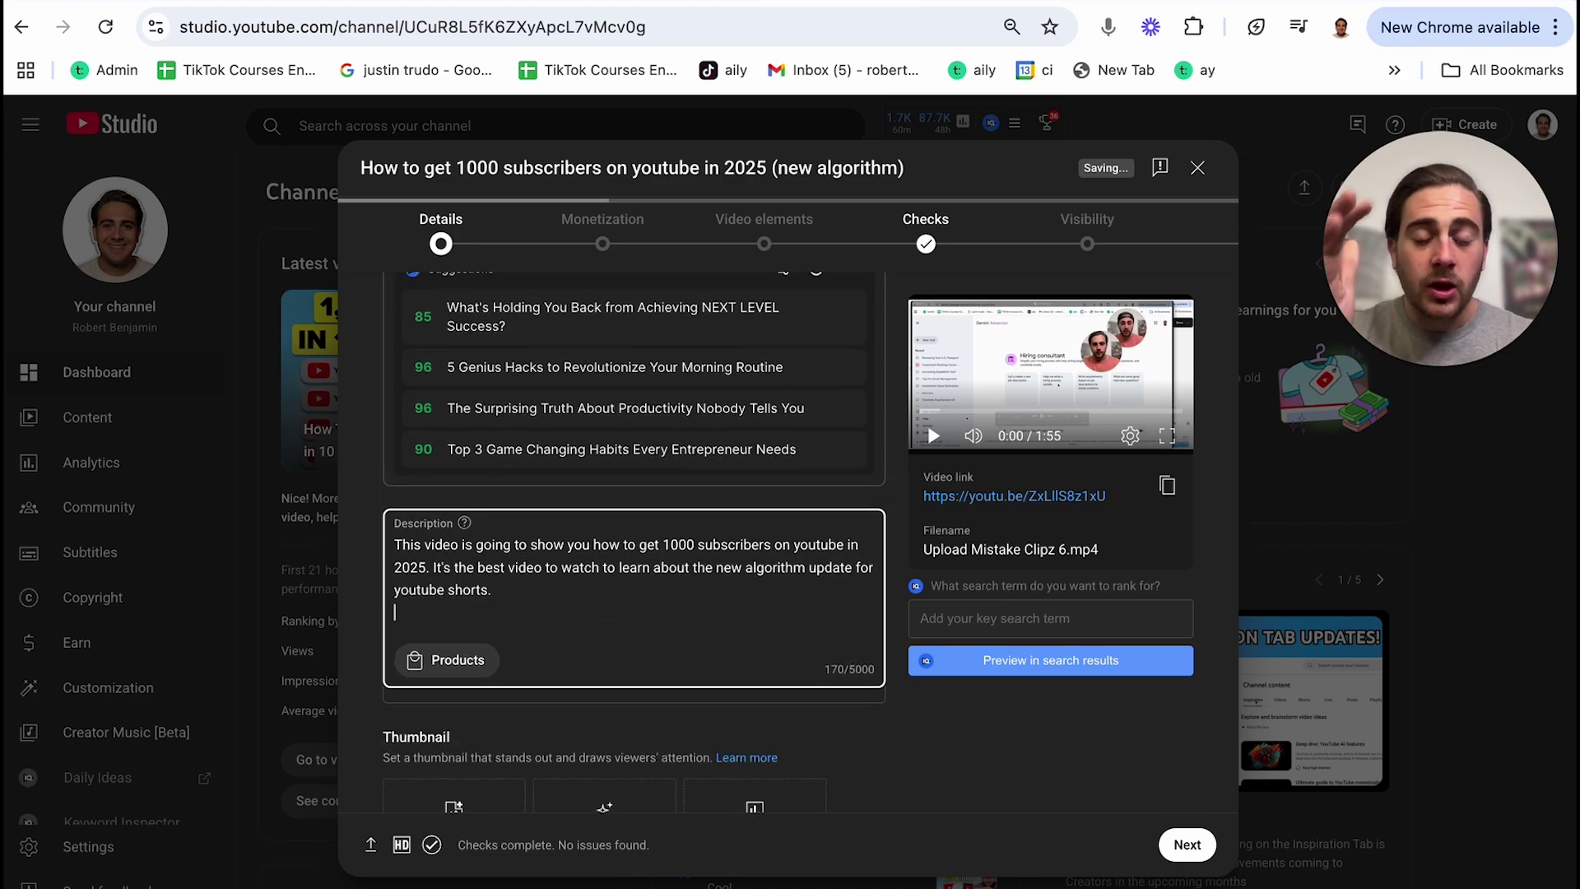
{"action": "key", "text": "Return"}
{"action": "key", "text": "Return"}
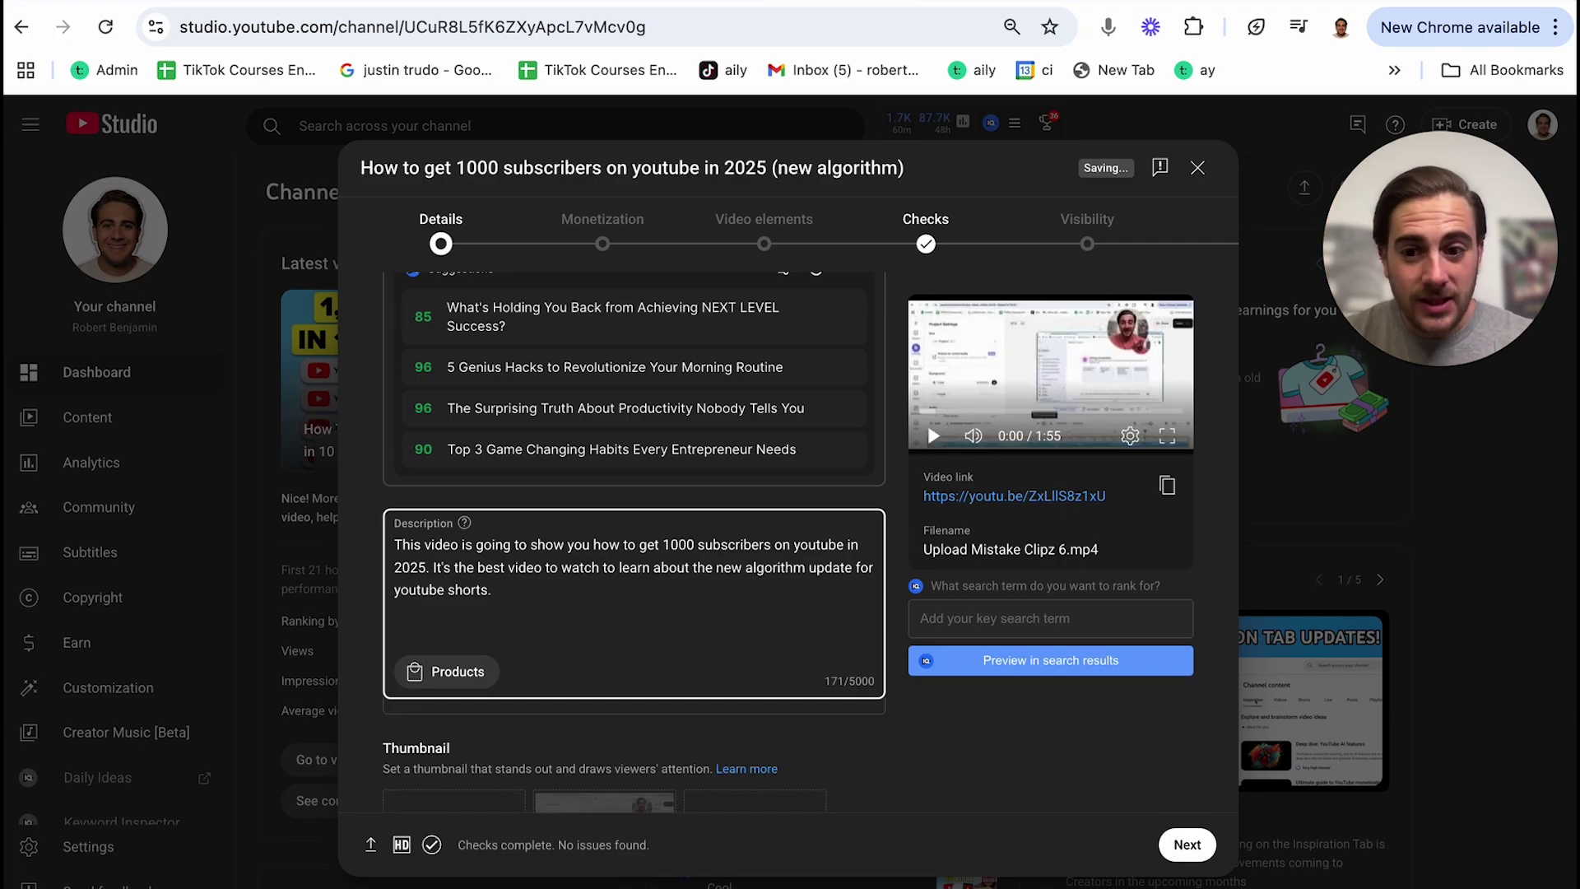
{"action": "key", "text": "Return"}
{"action": "key", "text": "Return"}
{"action": "key", "text": "Return"}
{"action": "key", "text": "Return"}
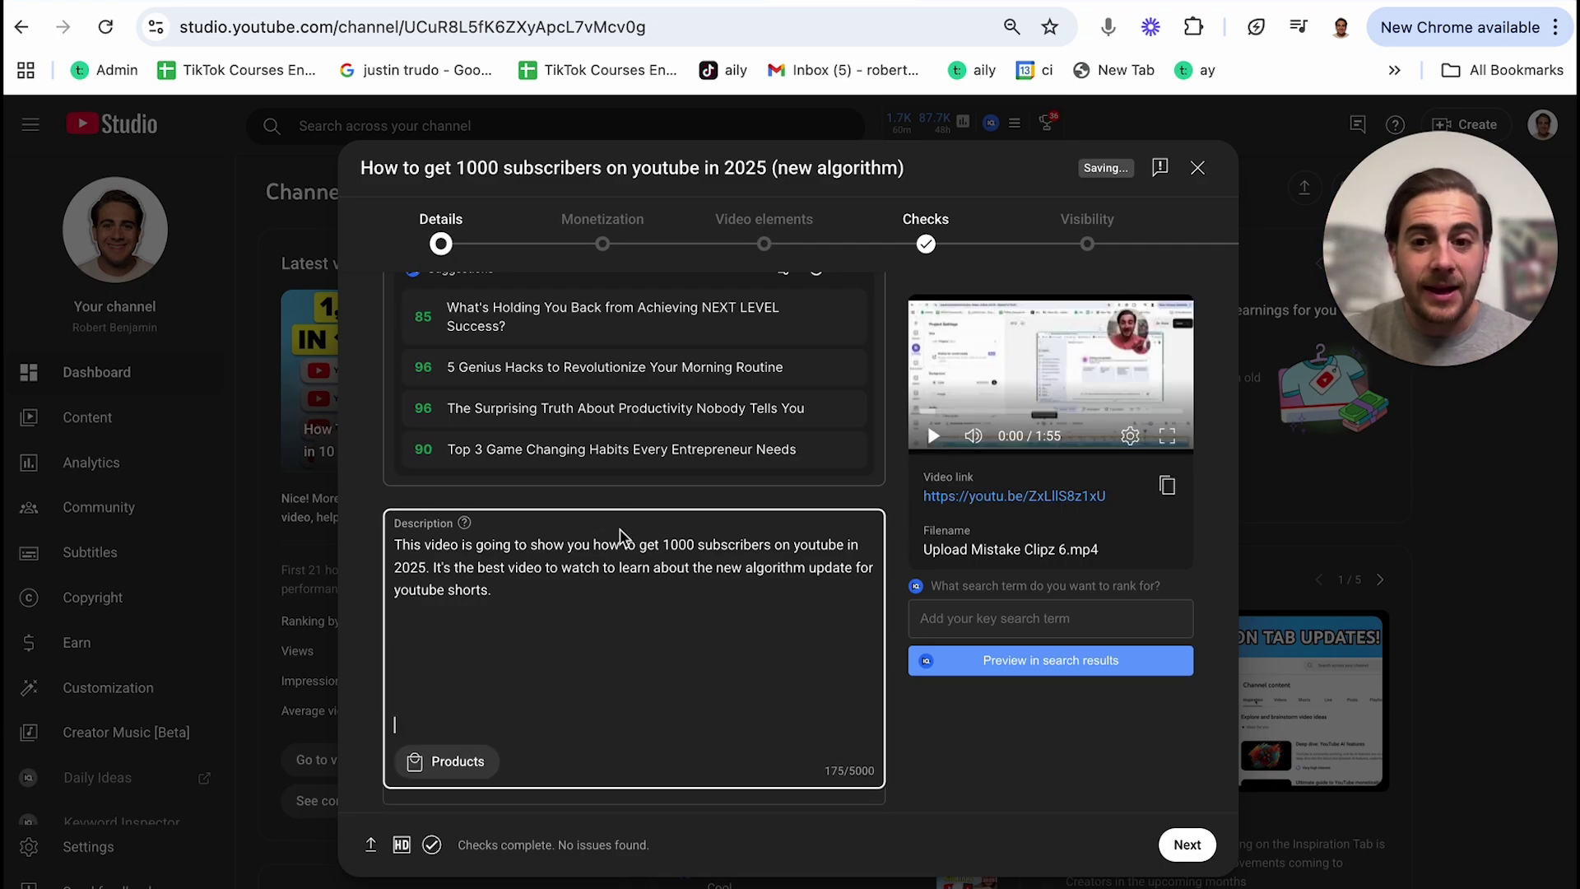
{"action": "scroll", "coordinate": [621, 535], "scroll_direction": "down", "scroll_amount": 4}
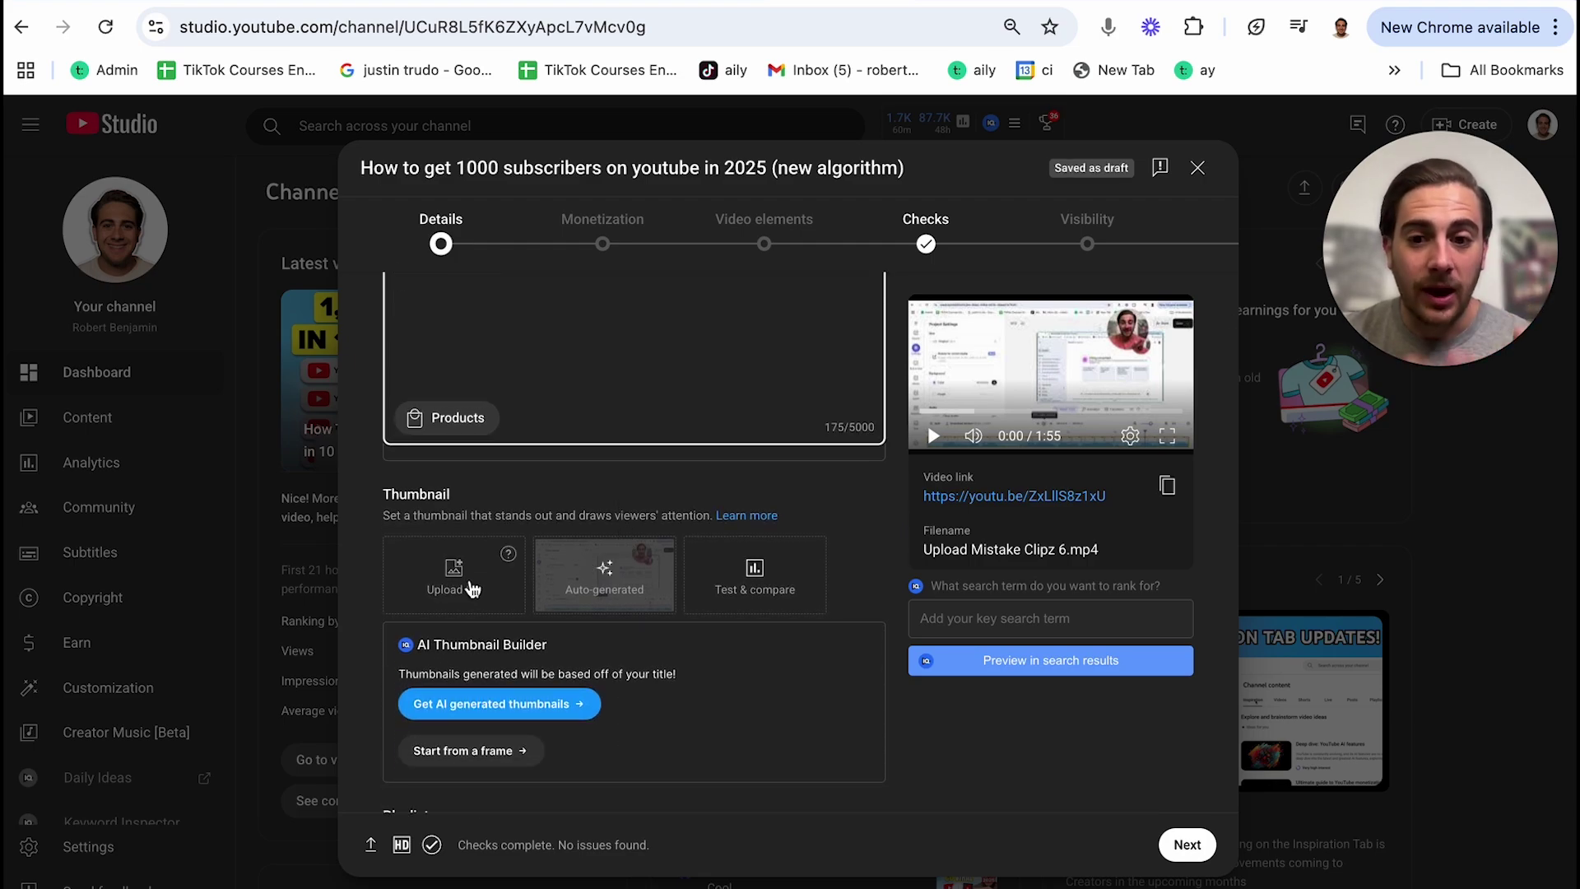
Step: Set the NEW GEMINI 2.0 UPDATE image from Downloads as the custom thumbnail
{"action": "left_click", "coordinate": [471, 579]}
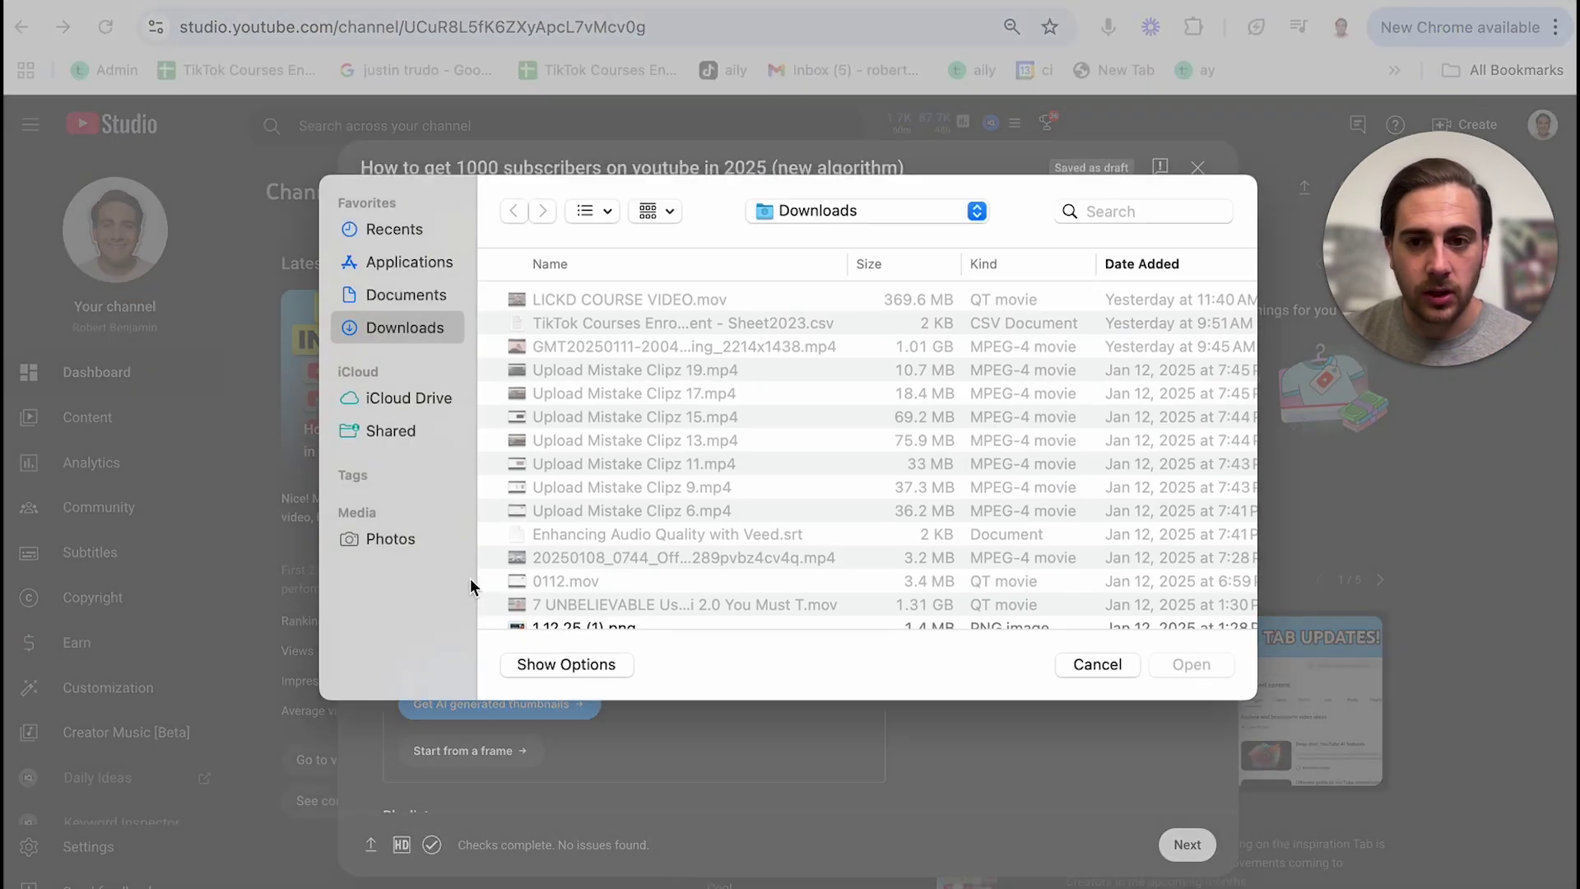
{"action": "scroll", "coordinate": [588, 580], "scroll_direction": "down", "scroll_amount": 2}
{"action": "double_click", "coordinate": [588, 580]}
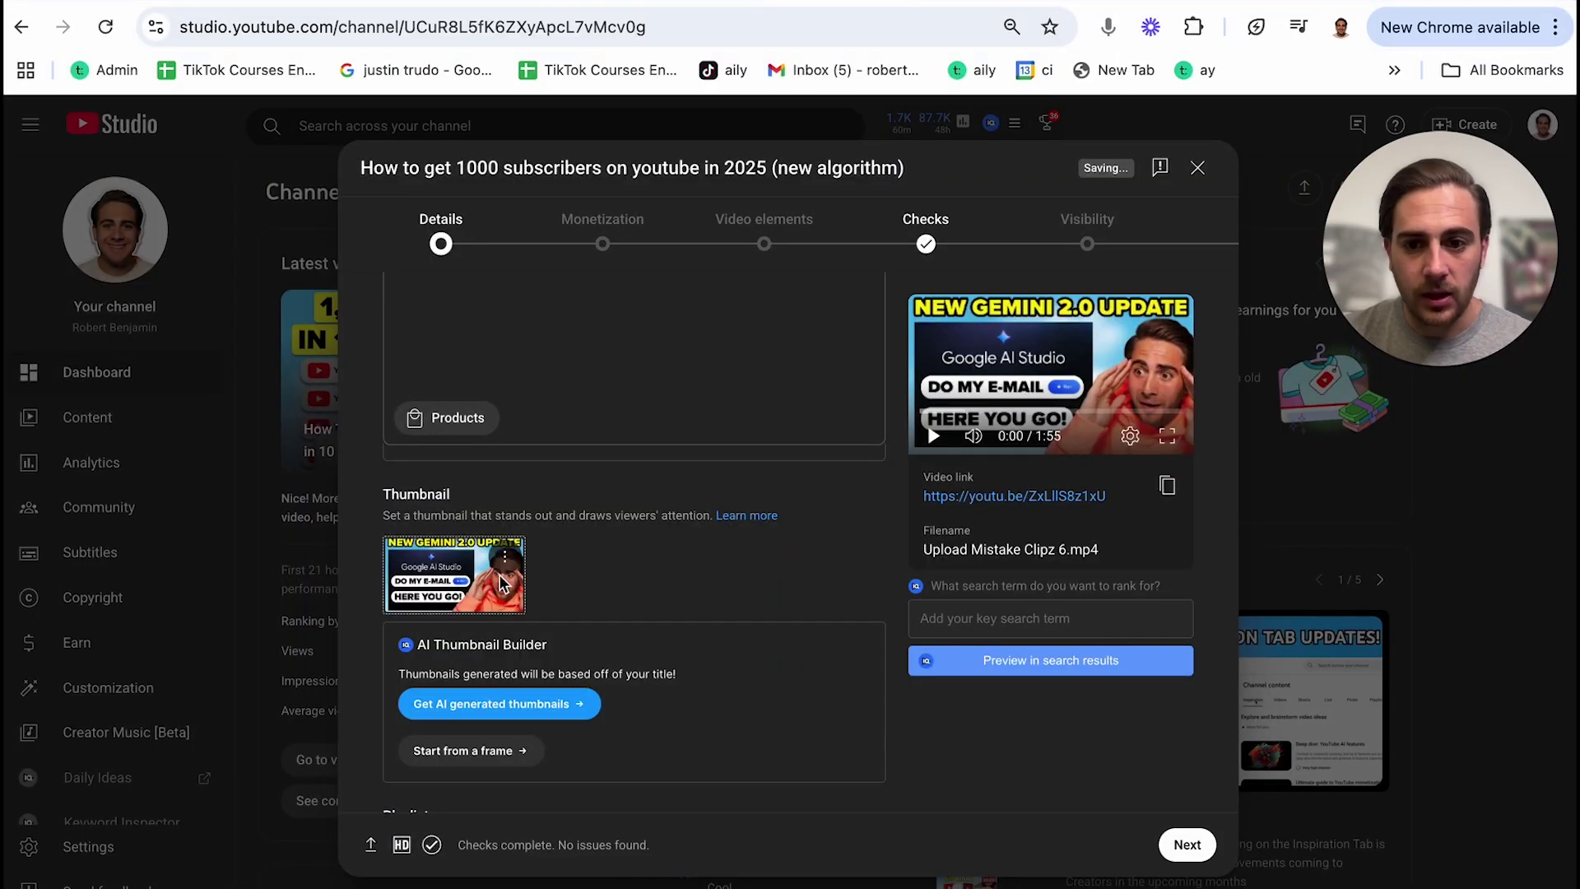
{"action": "left_click", "coordinate": [504, 568]}
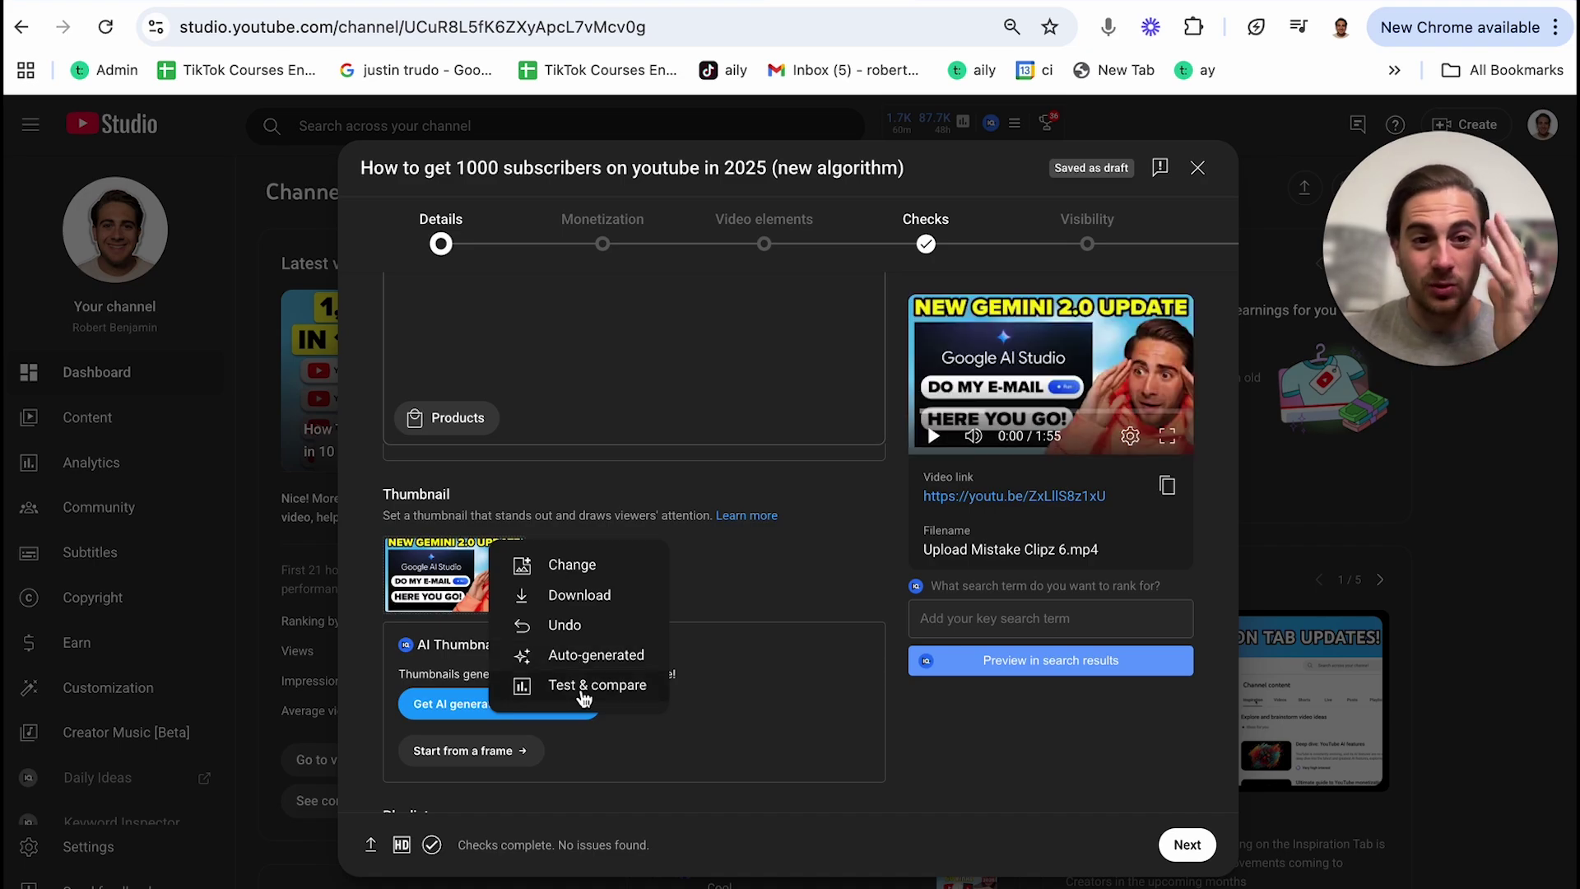
{"action": "scroll", "coordinate": [796, 594], "scroll_direction": "down", "scroll_amount": 4}
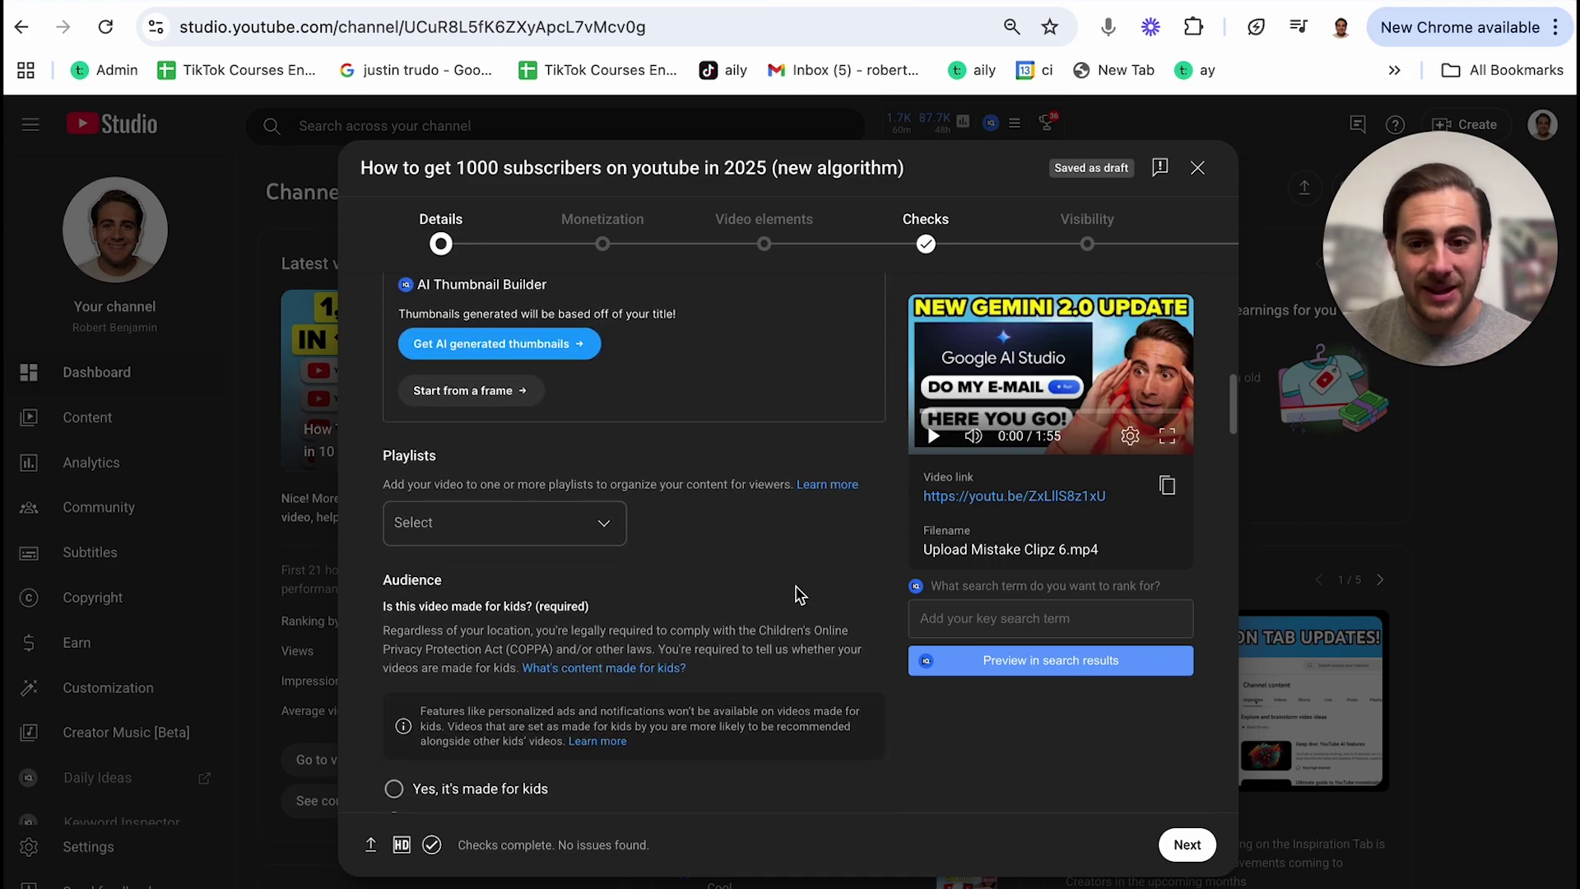
Step: Leave the video out of any playlist and mark it as not made for kids
{"action": "left_click", "coordinate": [609, 524]}
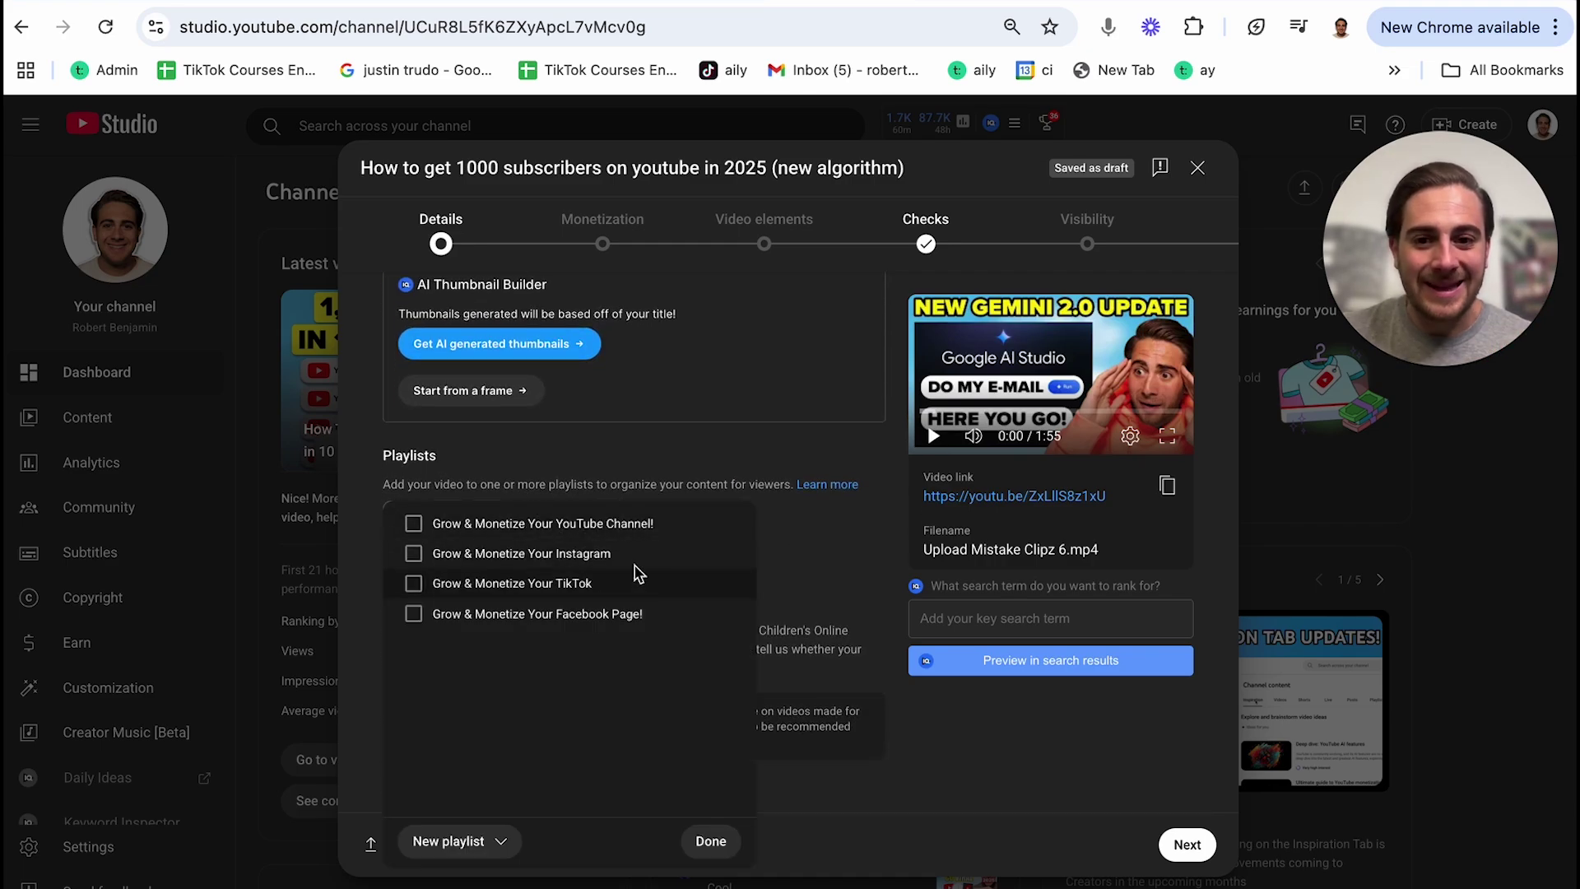
{"action": "left_click", "coordinate": [823, 533]}
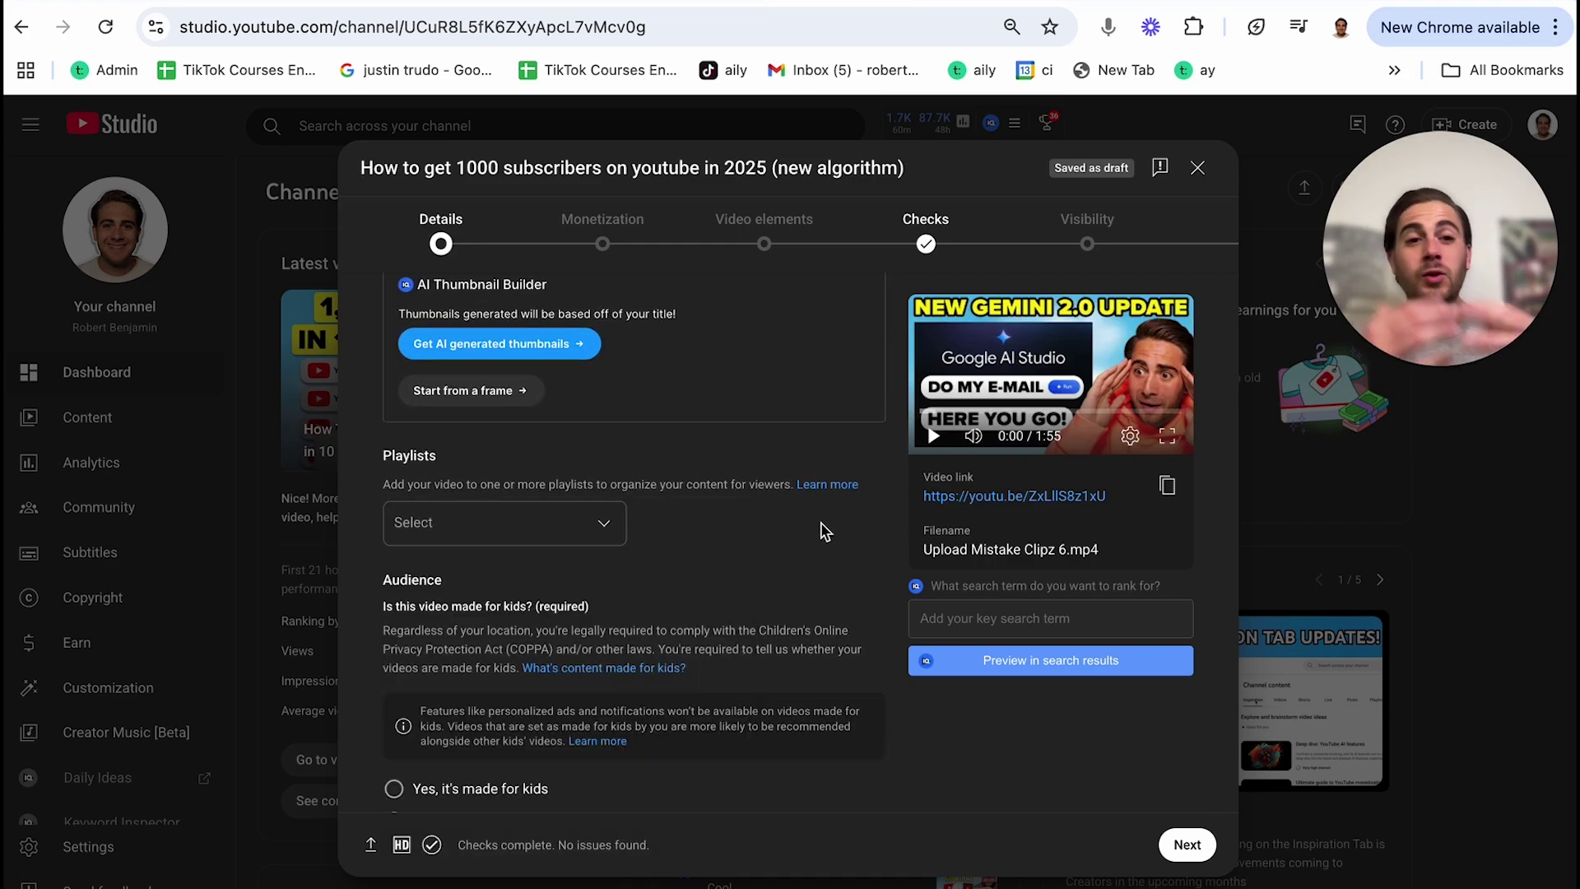
{"action": "scroll", "coordinate": [811, 540], "scroll_direction": "down", "scroll_amount": 2}
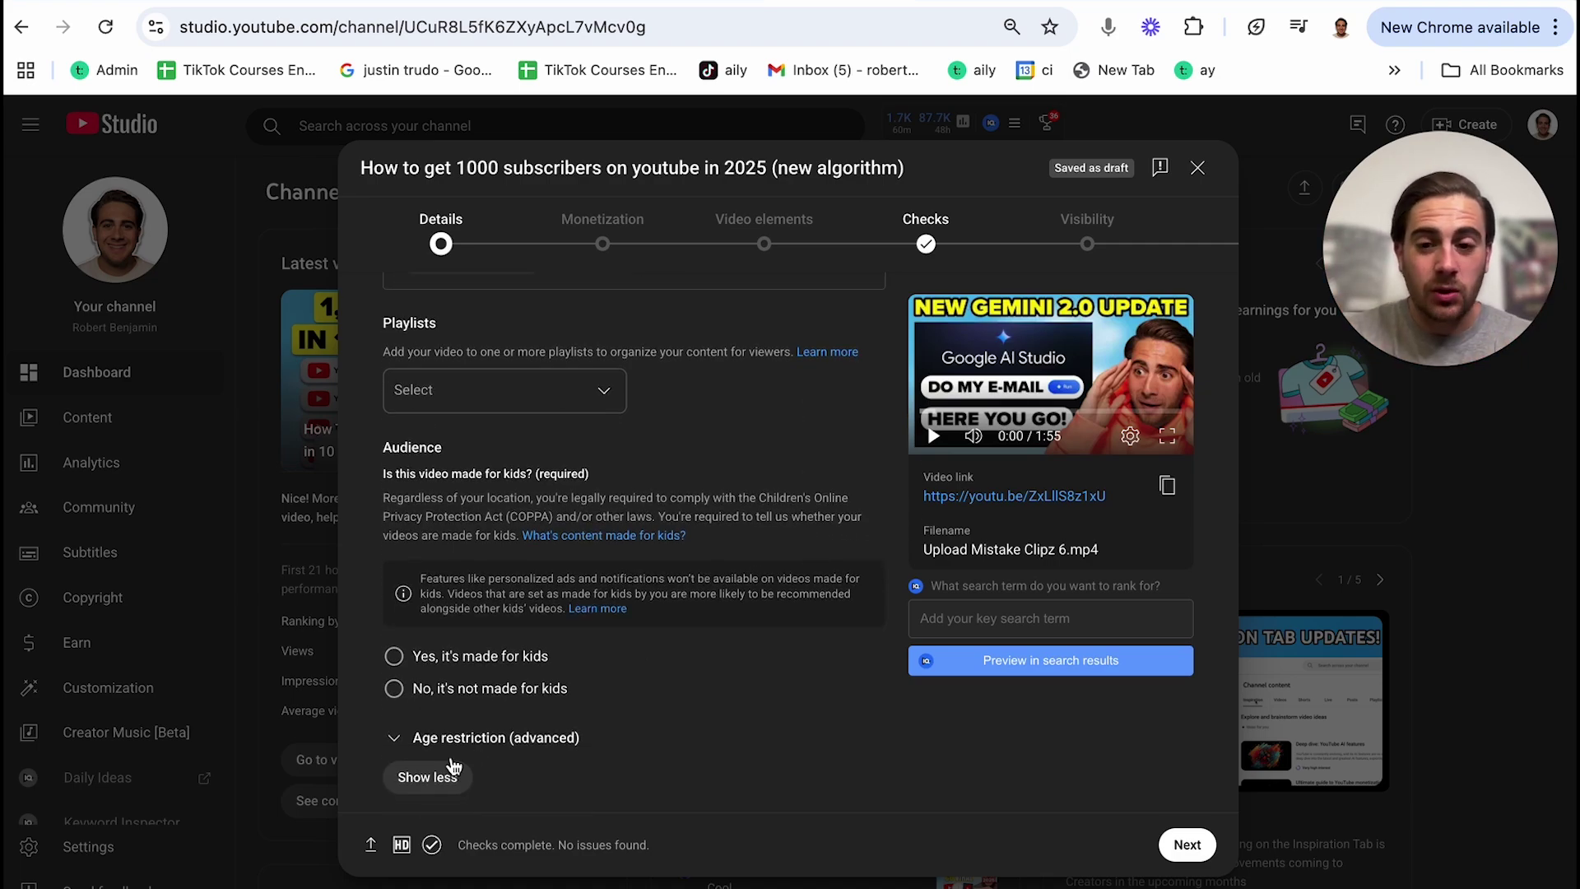
{"action": "scroll", "coordinate": [452, 765], "scroll_direction": "down", "scroll_amount": 2}
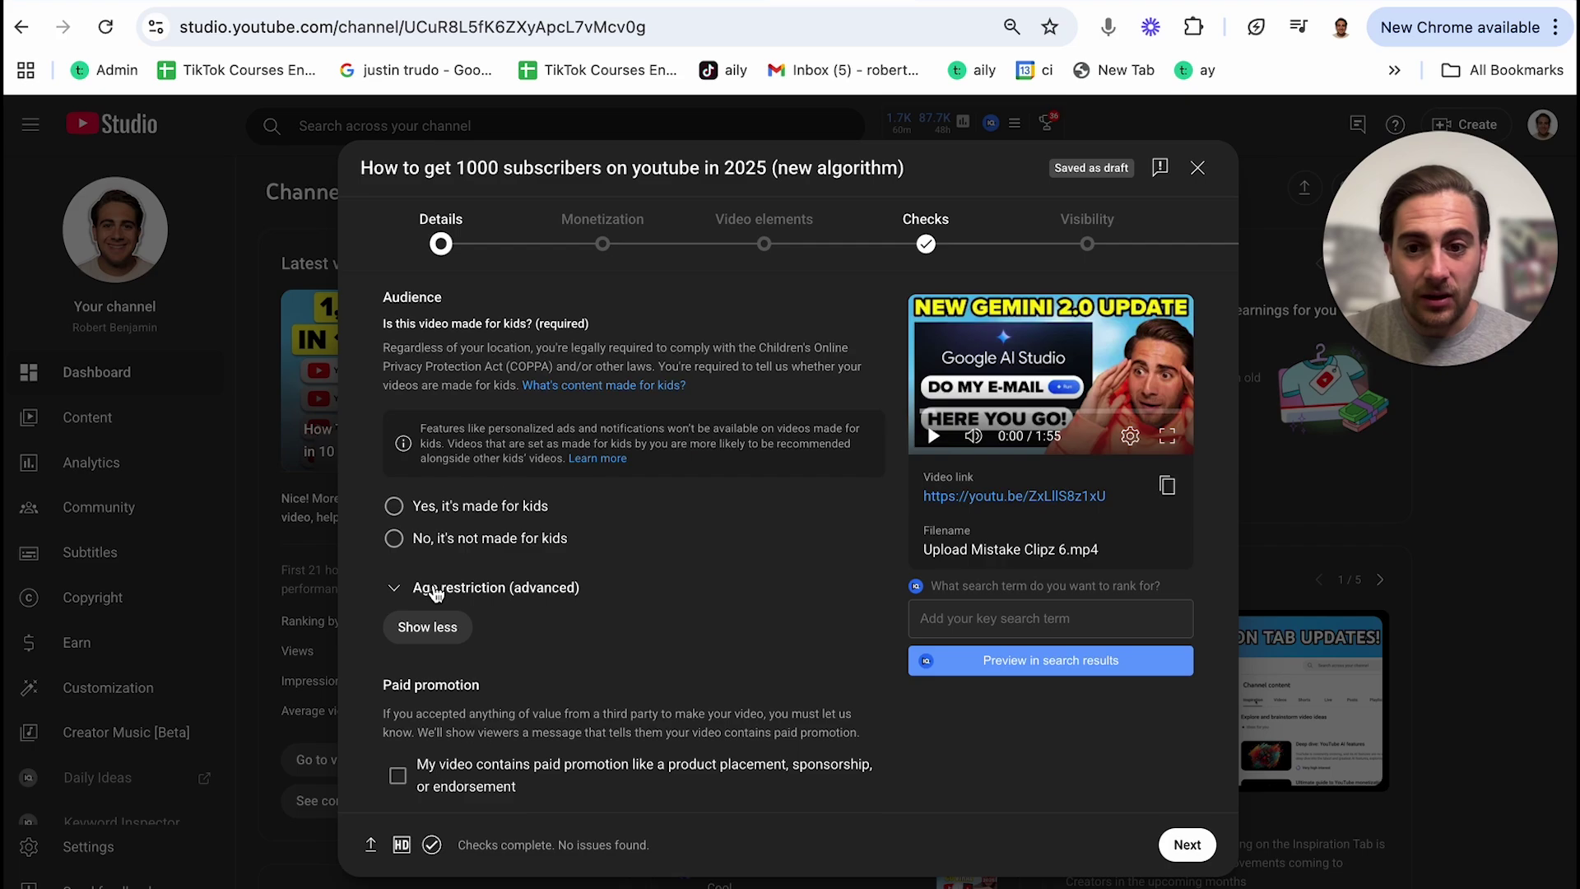
{"action": "left_click", "coordinate": [413, 545]}
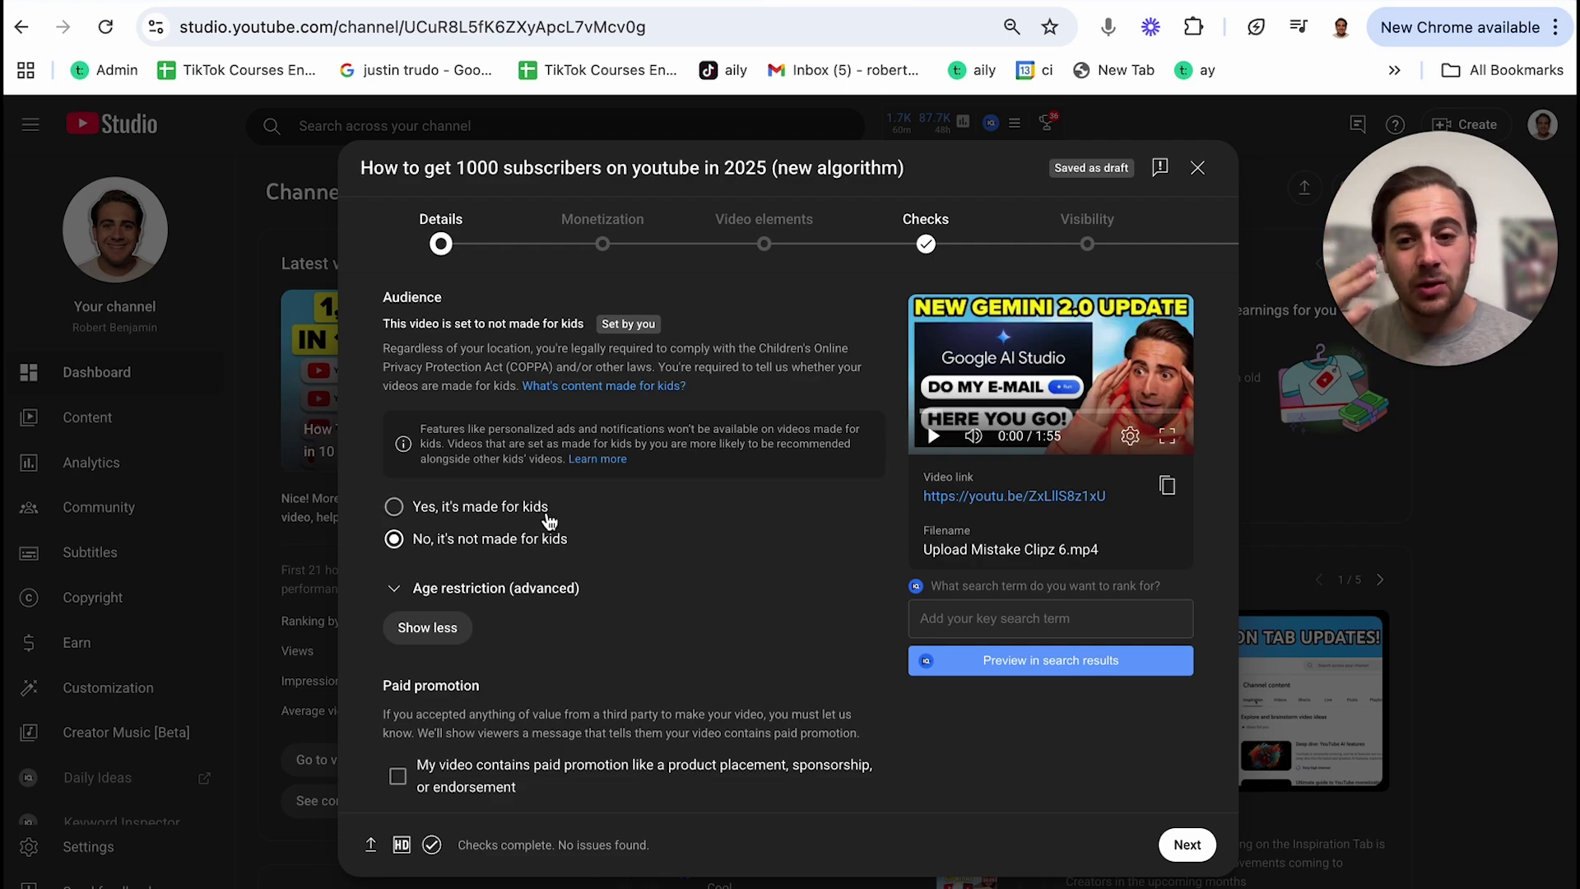
Step: Answer No to the altered or synthetic content question and reach the Tags section
{"action": "scroll", "coordinate": [549, 520], "scroll_direction": "down", "scroll_amount": 2}
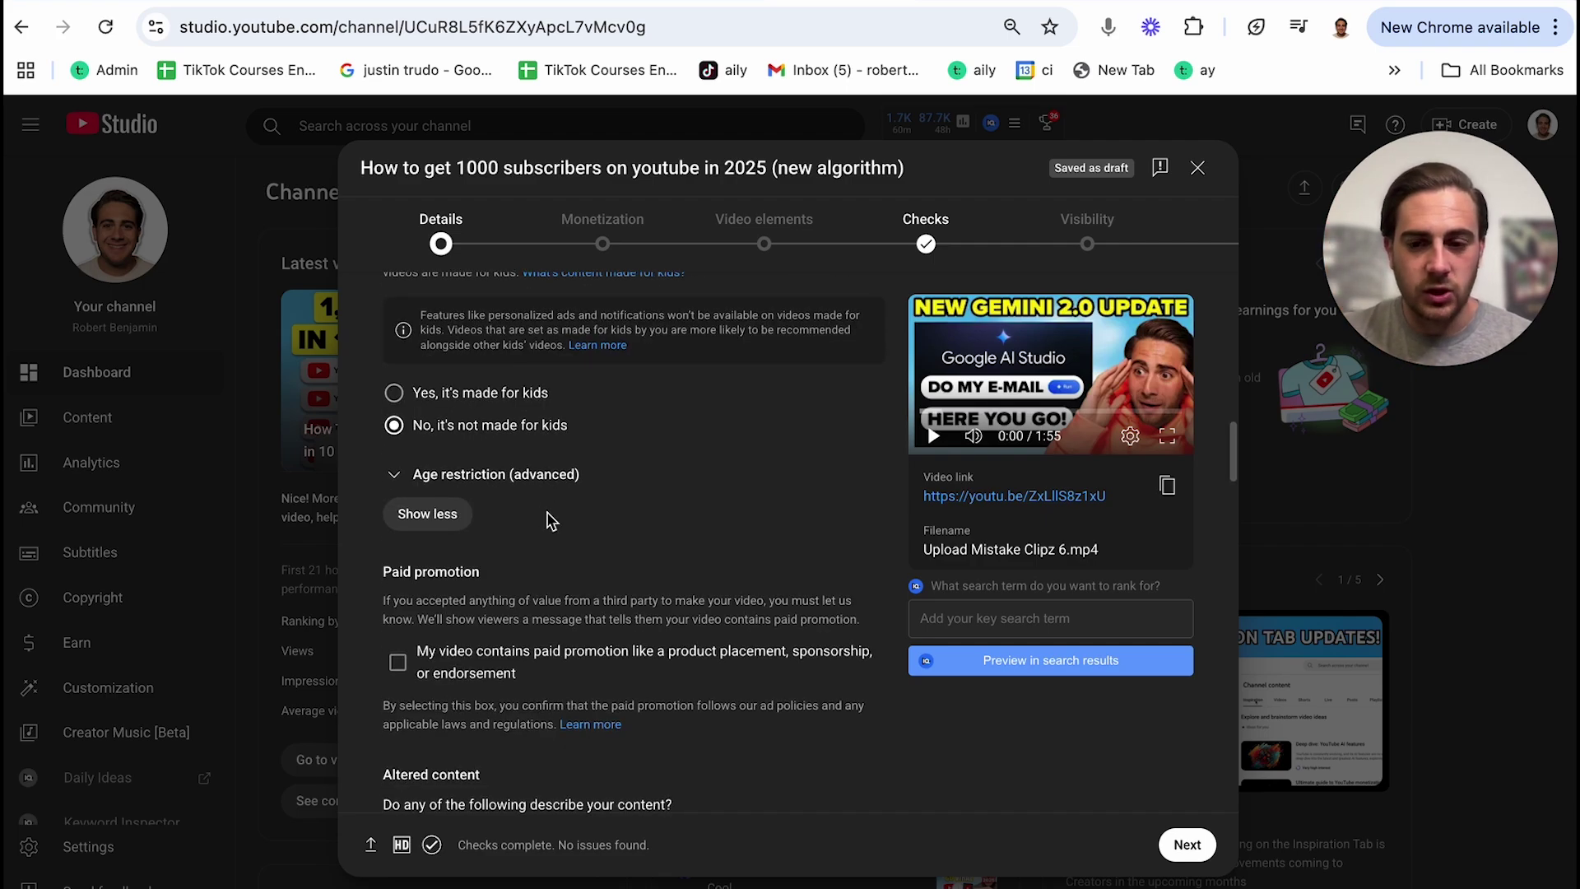
{"action": "scroll", "coordinate": [549, 520], "scroll_direction": "down", "scroll_amount": 1}
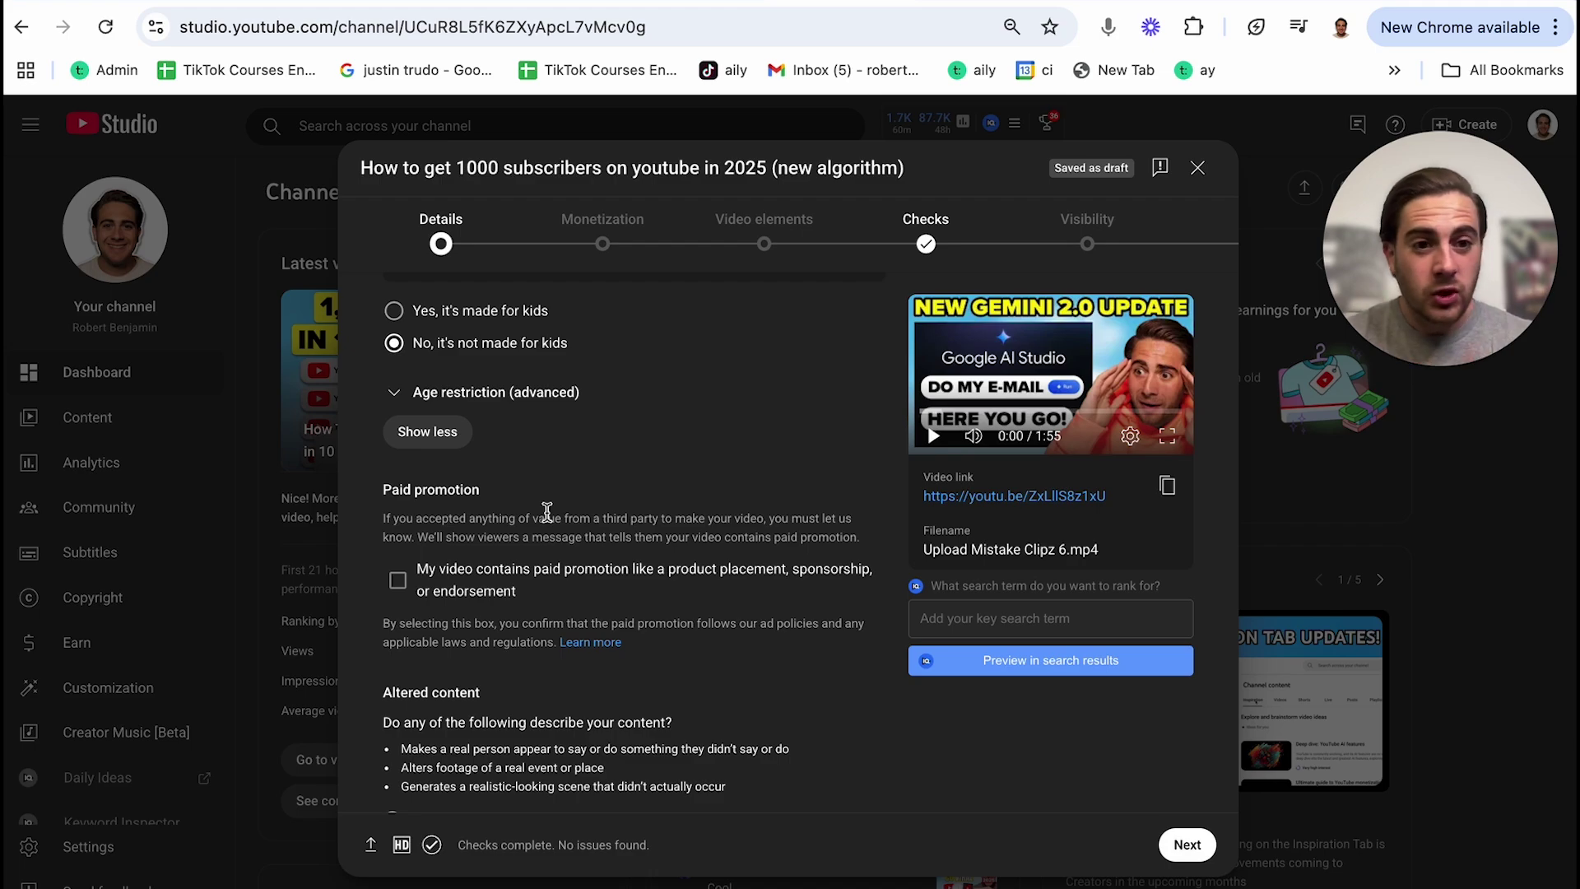
{"action": "scroll", "coordinate": [556, 638], "scroll_direction": "down", "scroll_amount": 3}
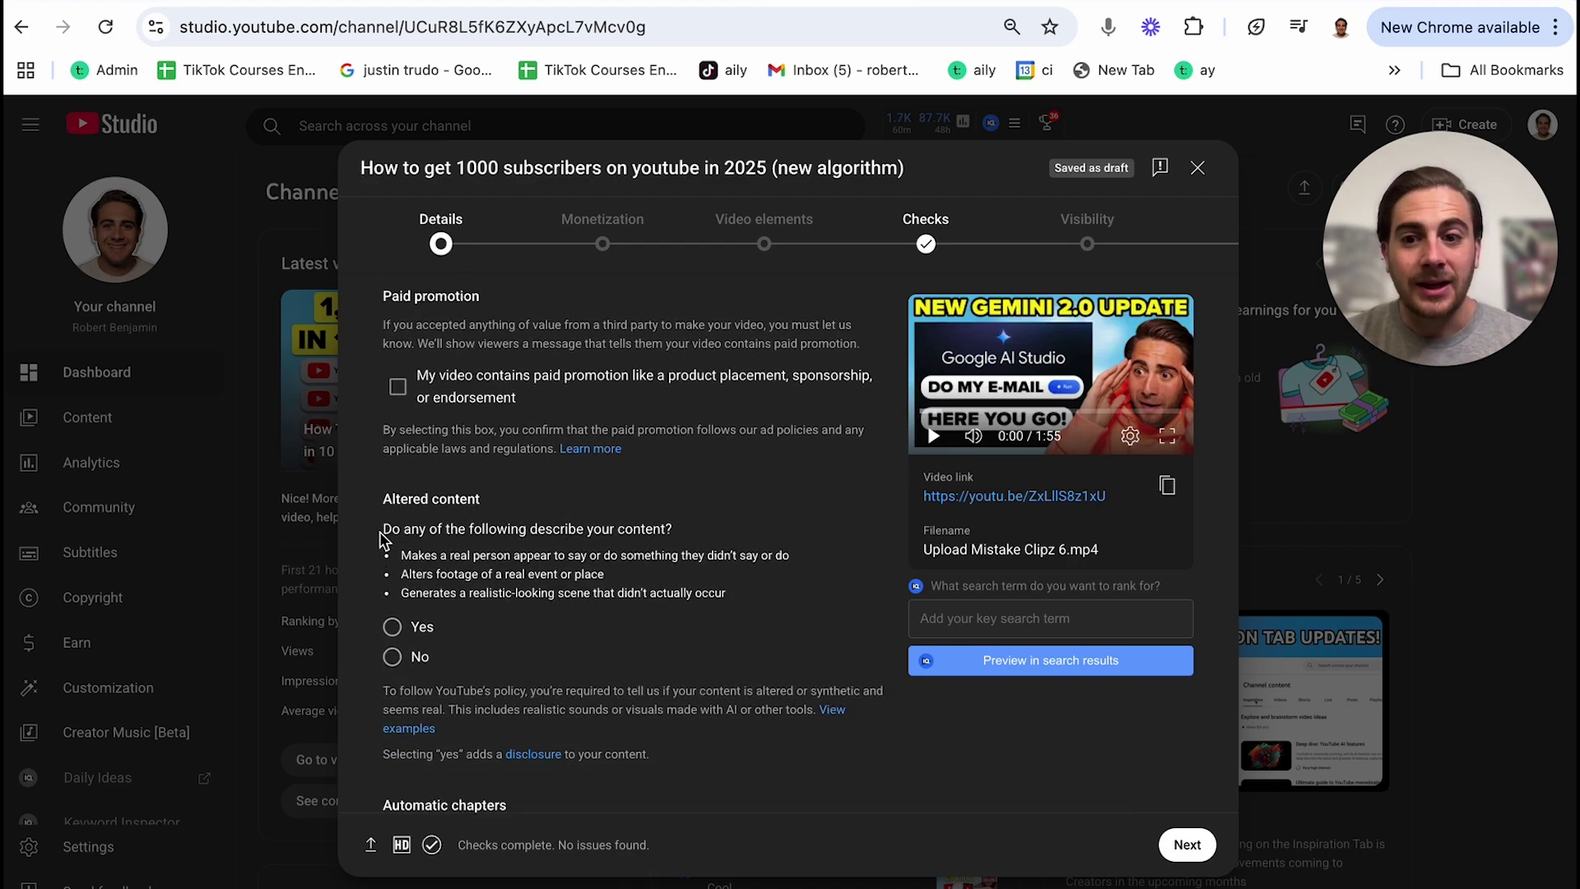
{"action": "left_click_drag", "start_coordinate": [384, 529], "coordinate": [752, 594]}
{"action": "scroll", "coordinate": [752, 593], "scroll_direction": "down", "scroll_amount": 1}
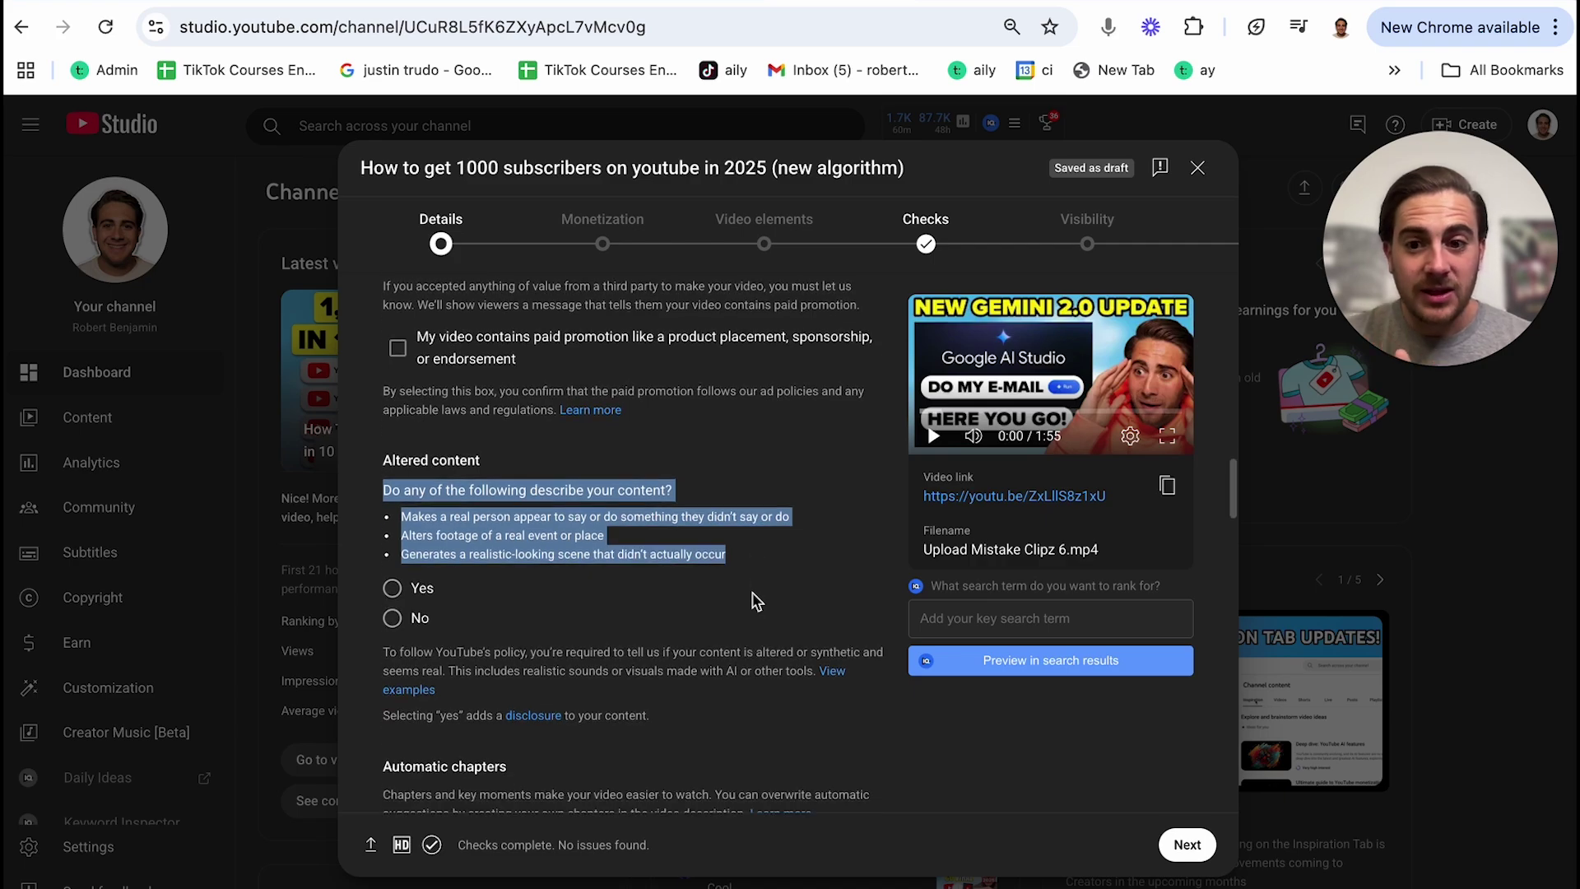
{"action": "left_click", "coordinate": [406, 627]}
{"action": "scroll", "coordinate": [487, 616], "scroll_direction": "down", "scroll_amount": 5}
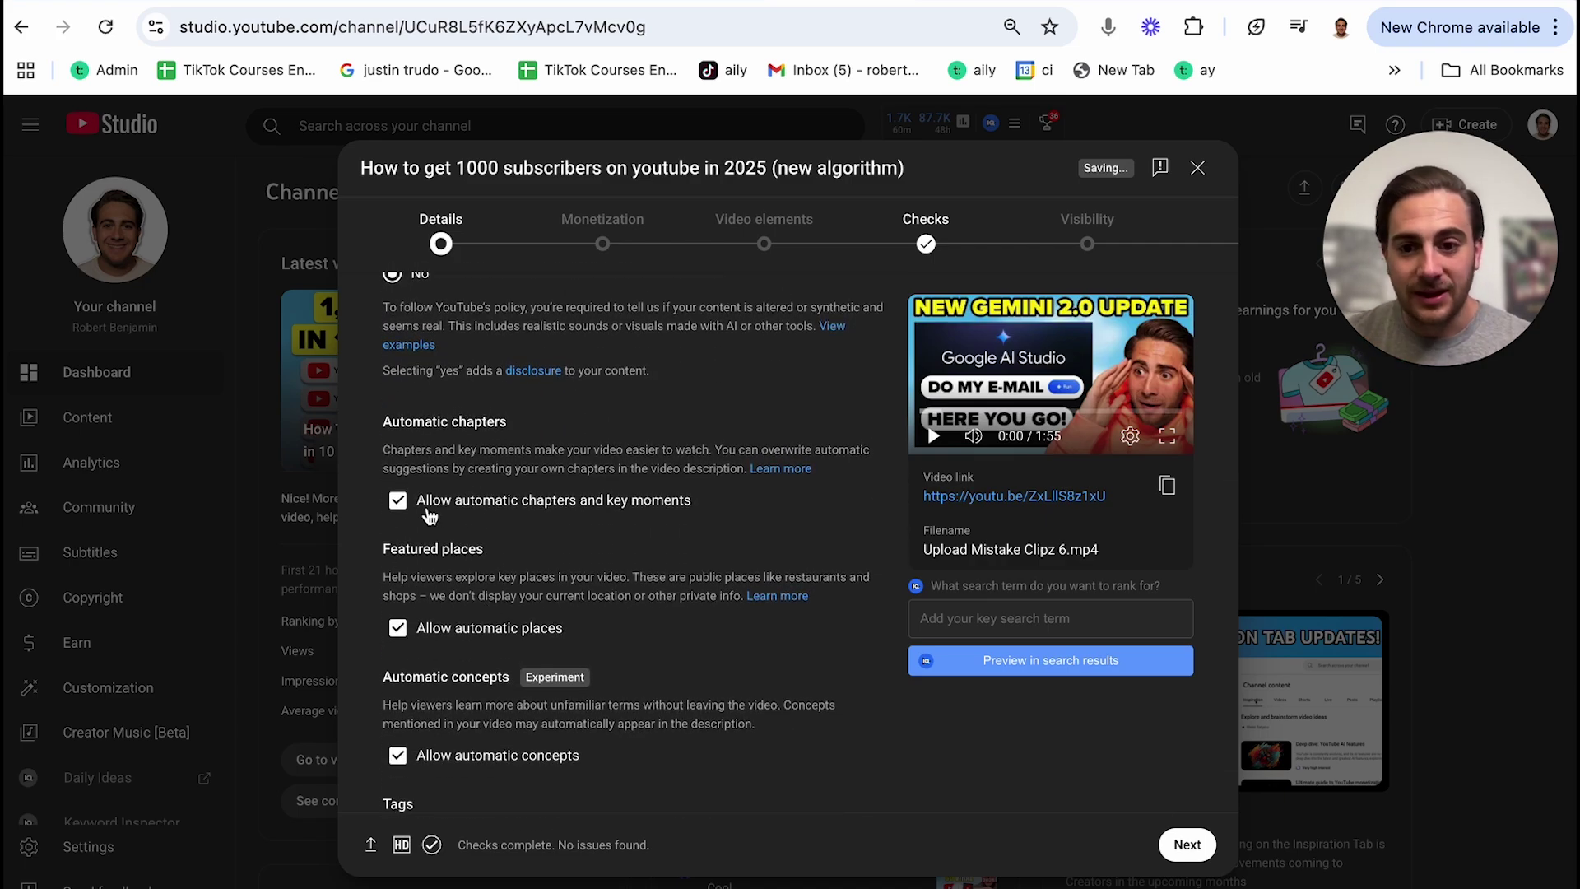
{"action": "scroll", "coordinate": [444, 629], "scroll_direction": "down", "scroll_amount": 1}
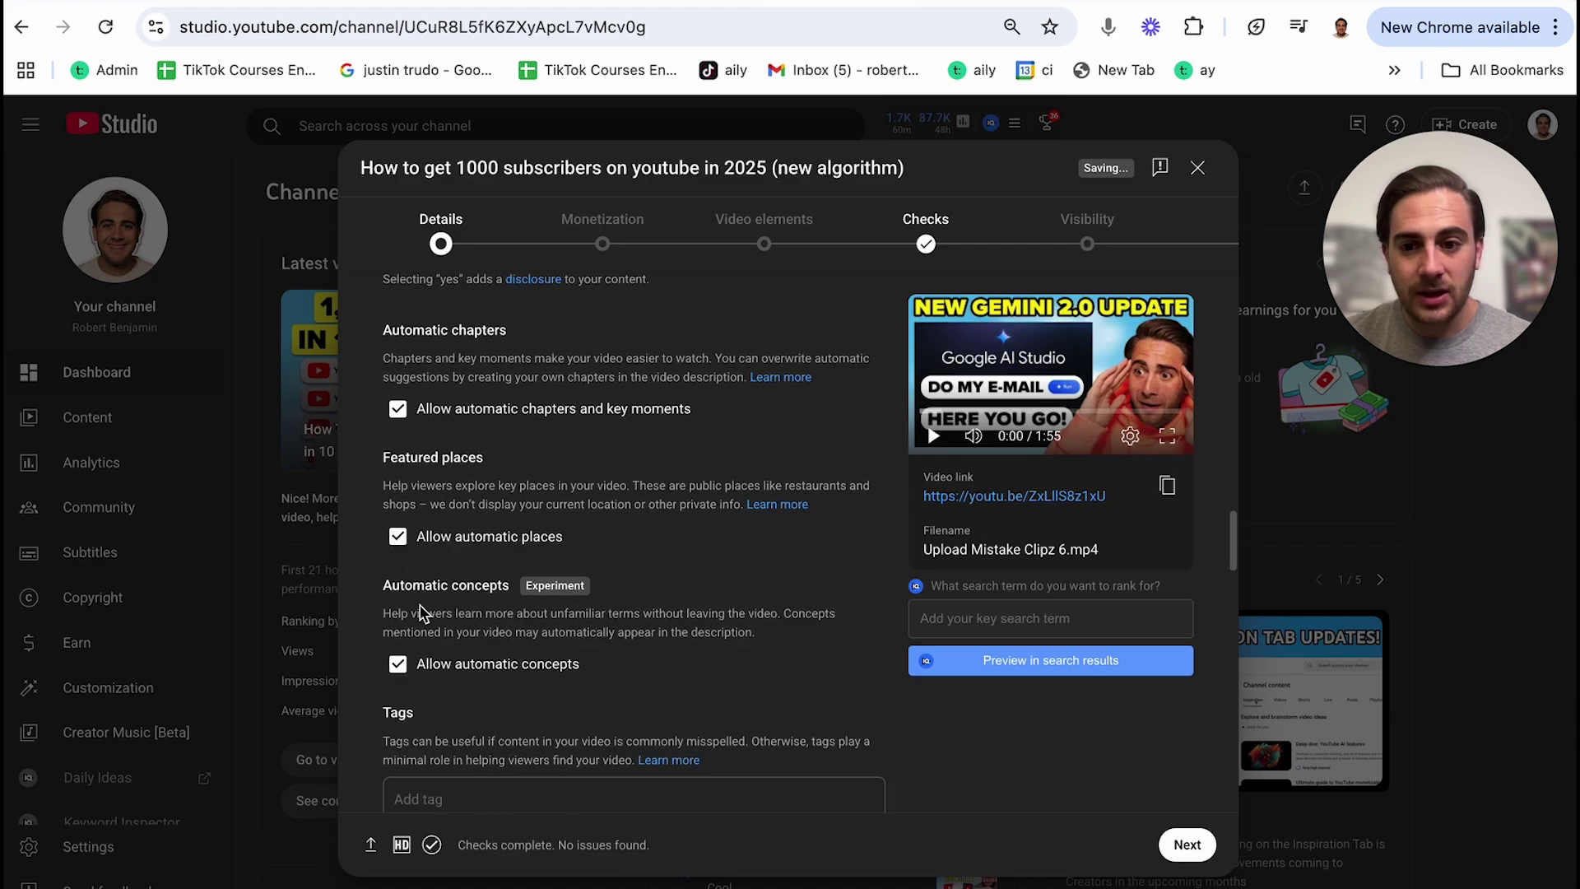
{"action": "scroll", "coordinate": [460, 634], "scroll_direction": "down", "scroll_amount": 3}
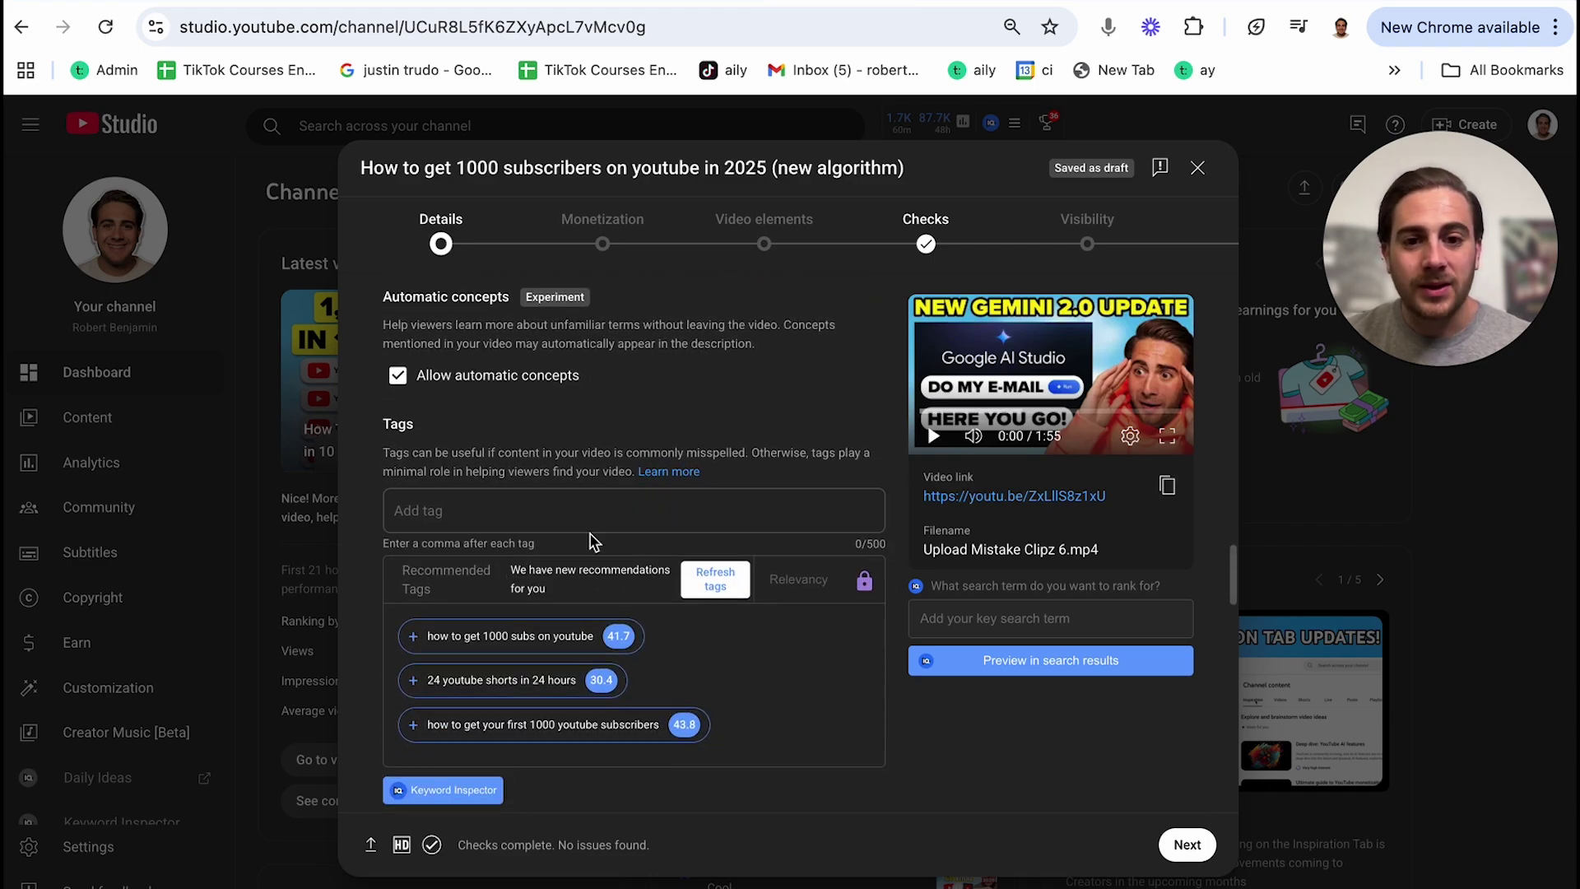
Step: Review the empty Tags field and its 500-character limit, leaving no tags
{"action": "double_click", "coordinate": [875, 544]}
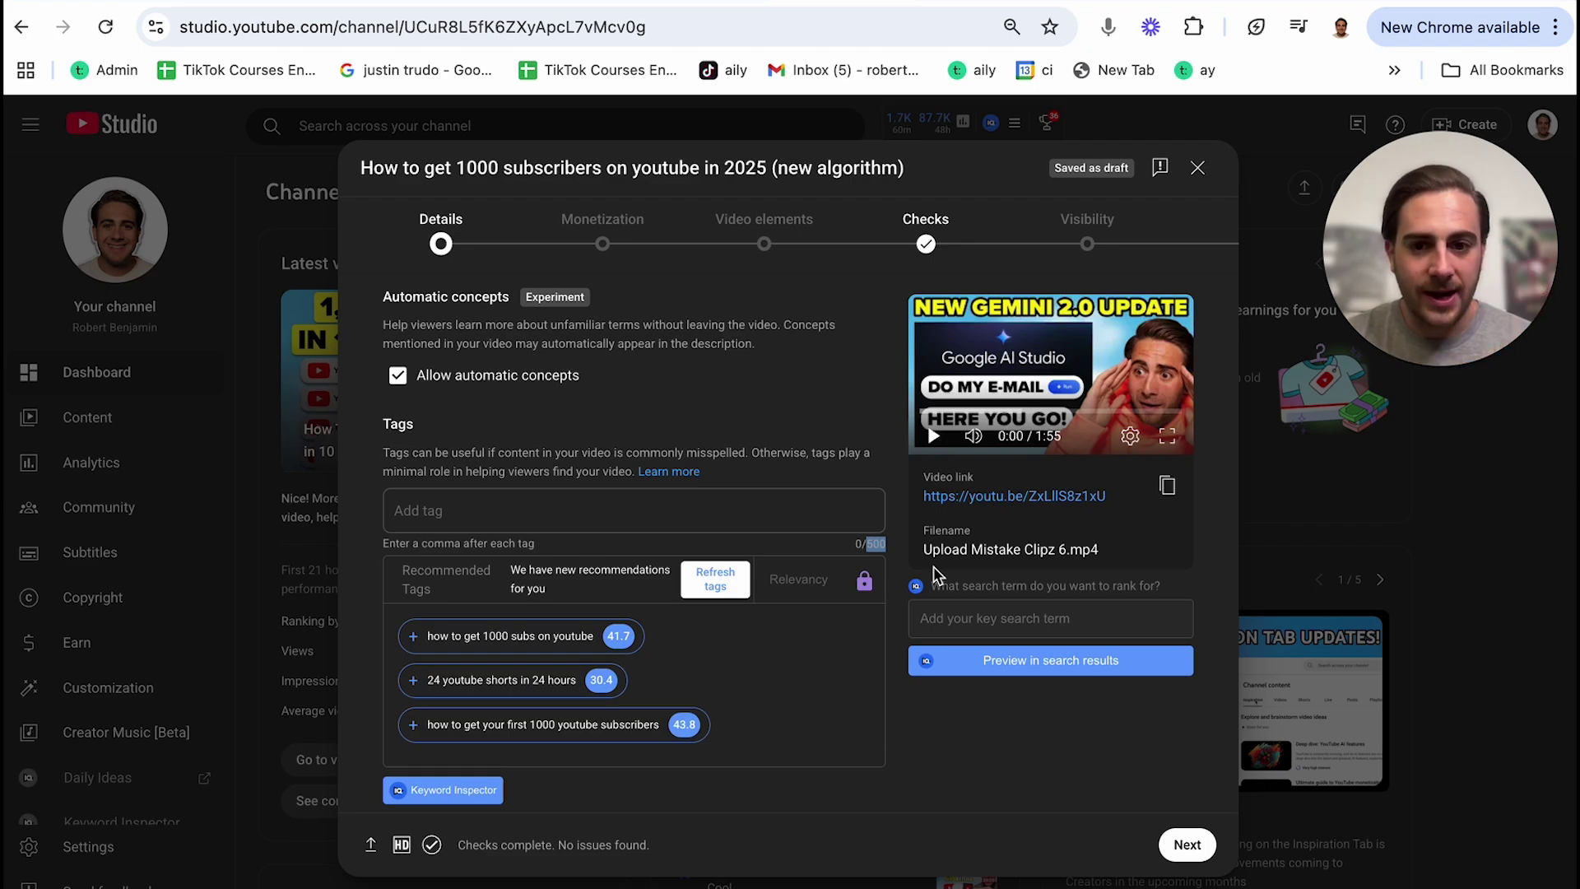
{"action": "left_click_drag", "start_coordinate": [864, 543], "coordinate": [905, 613]}
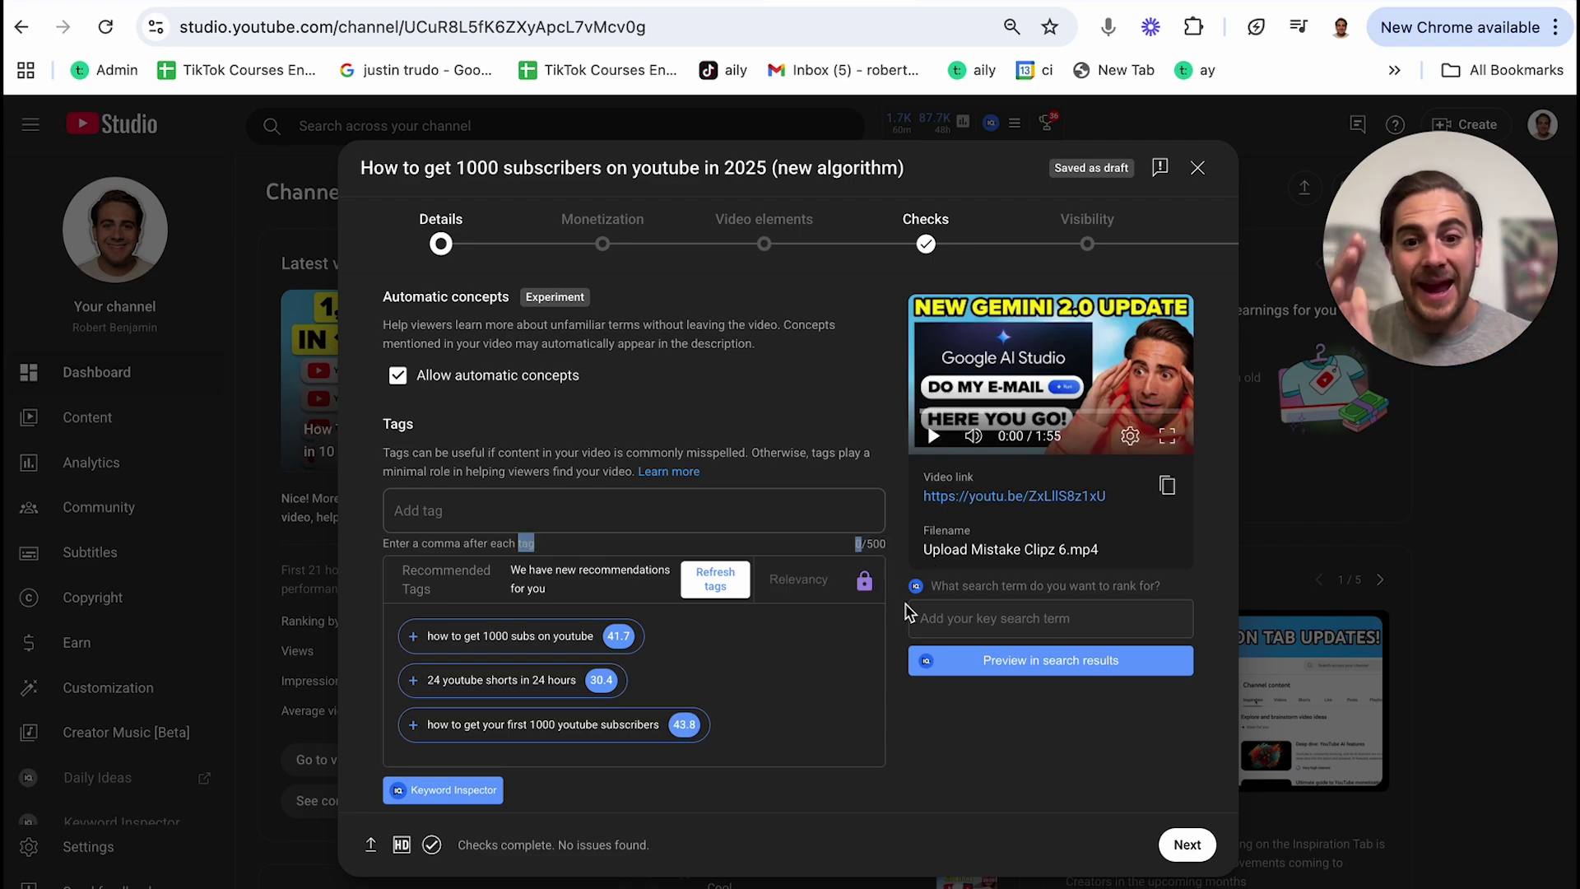
{"action": "left_click", "coordinate": [864, 550]}
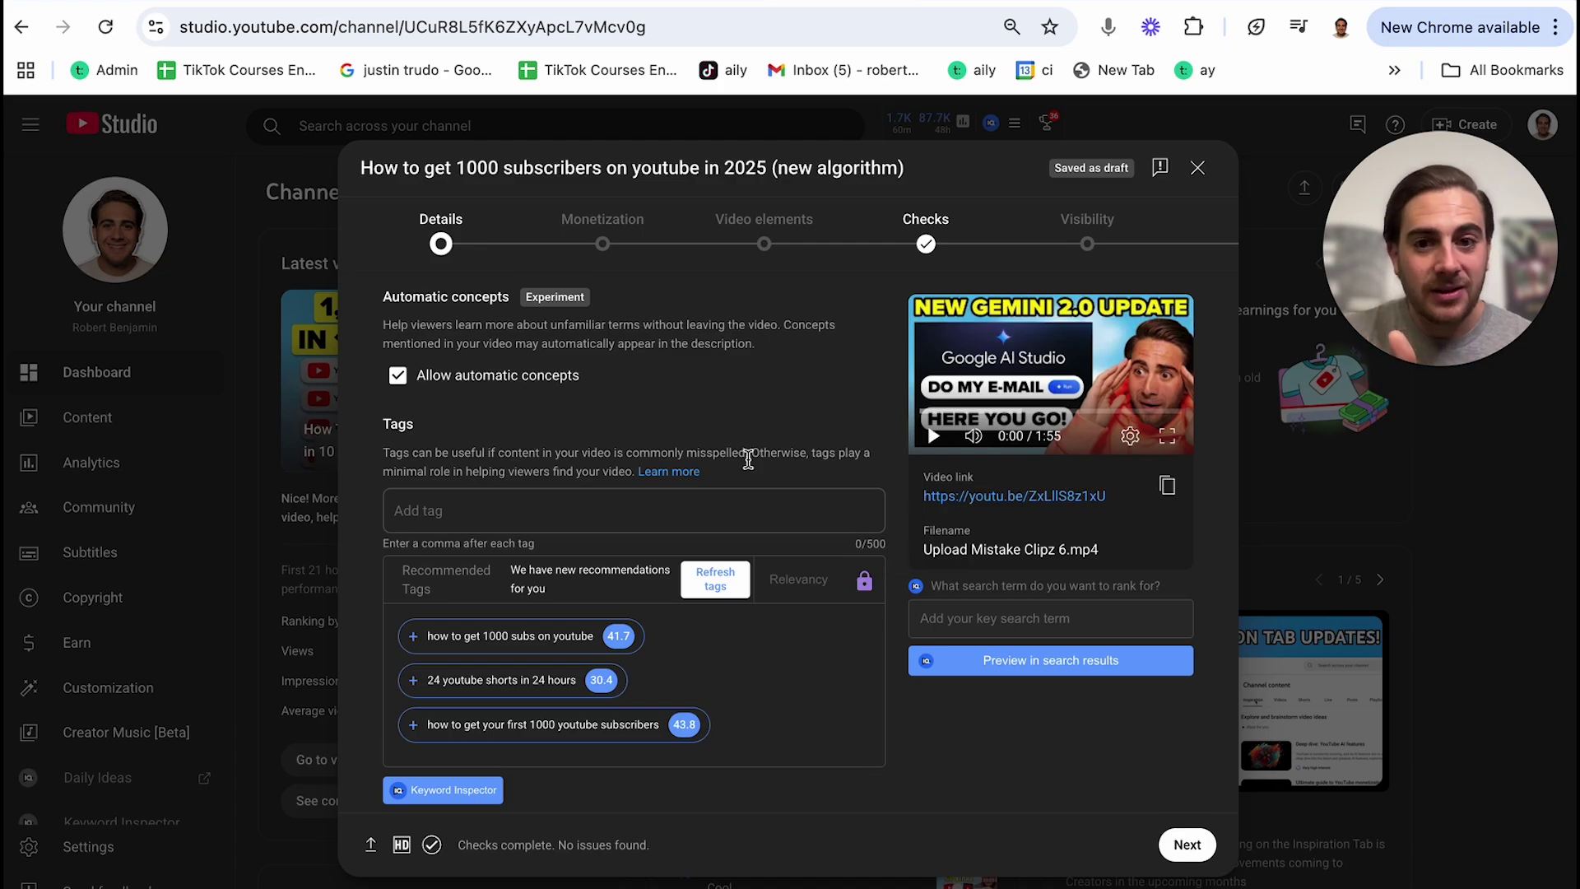
{"action": "scroll", "coordinate": [745, 461], "scroll_direction": "up", "scroll_amount": 15}
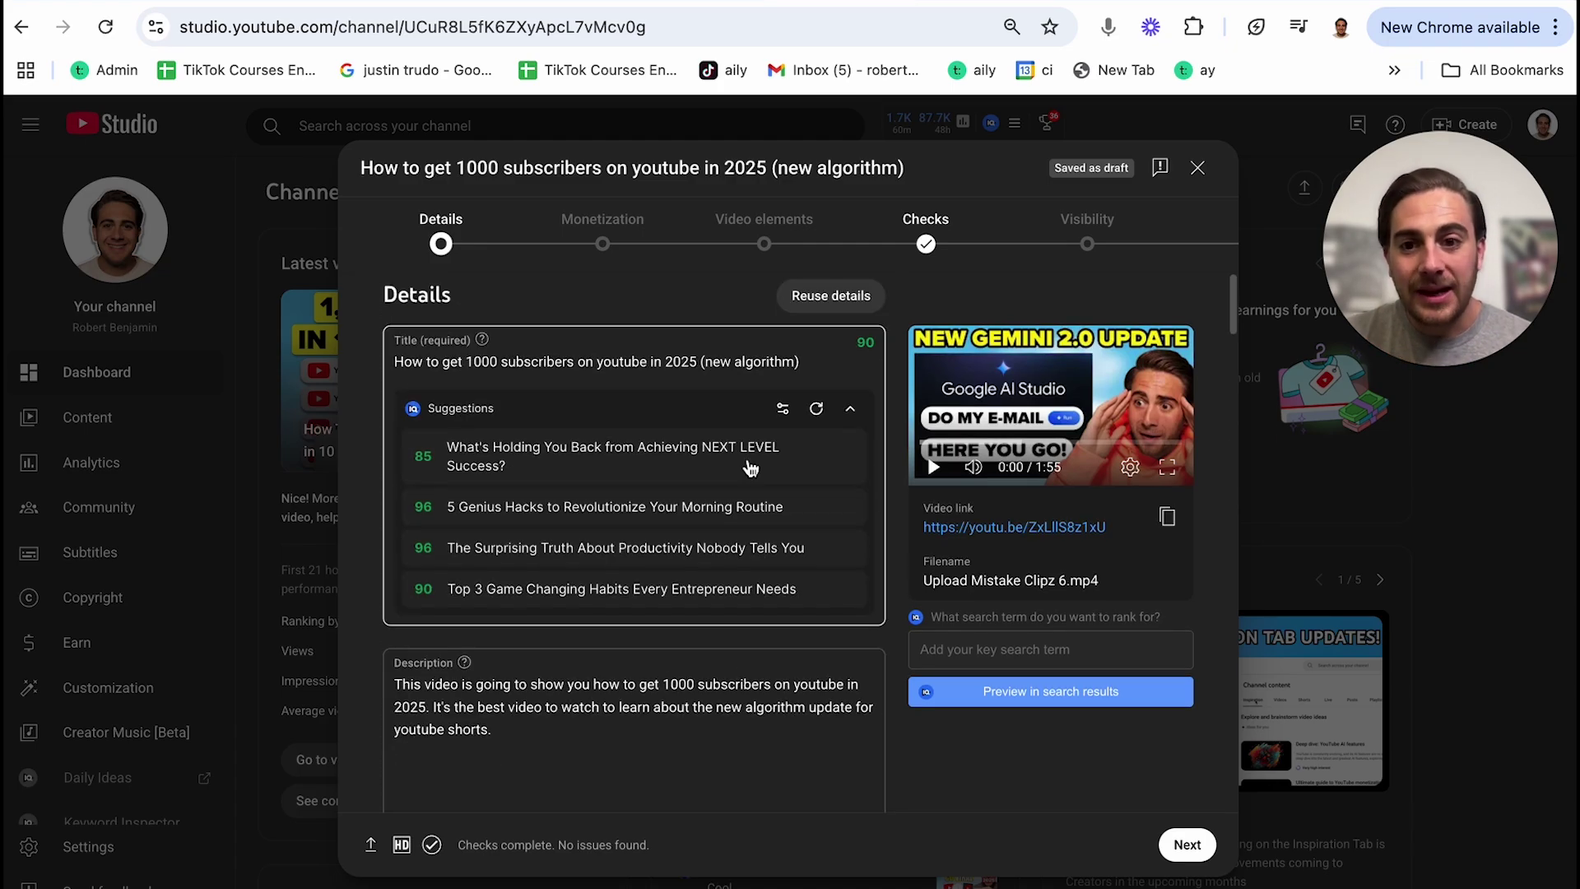
{"action": "scroll", "coordinate": [627, 390], "scroll_direction": "down", "scroll_amount": 2}
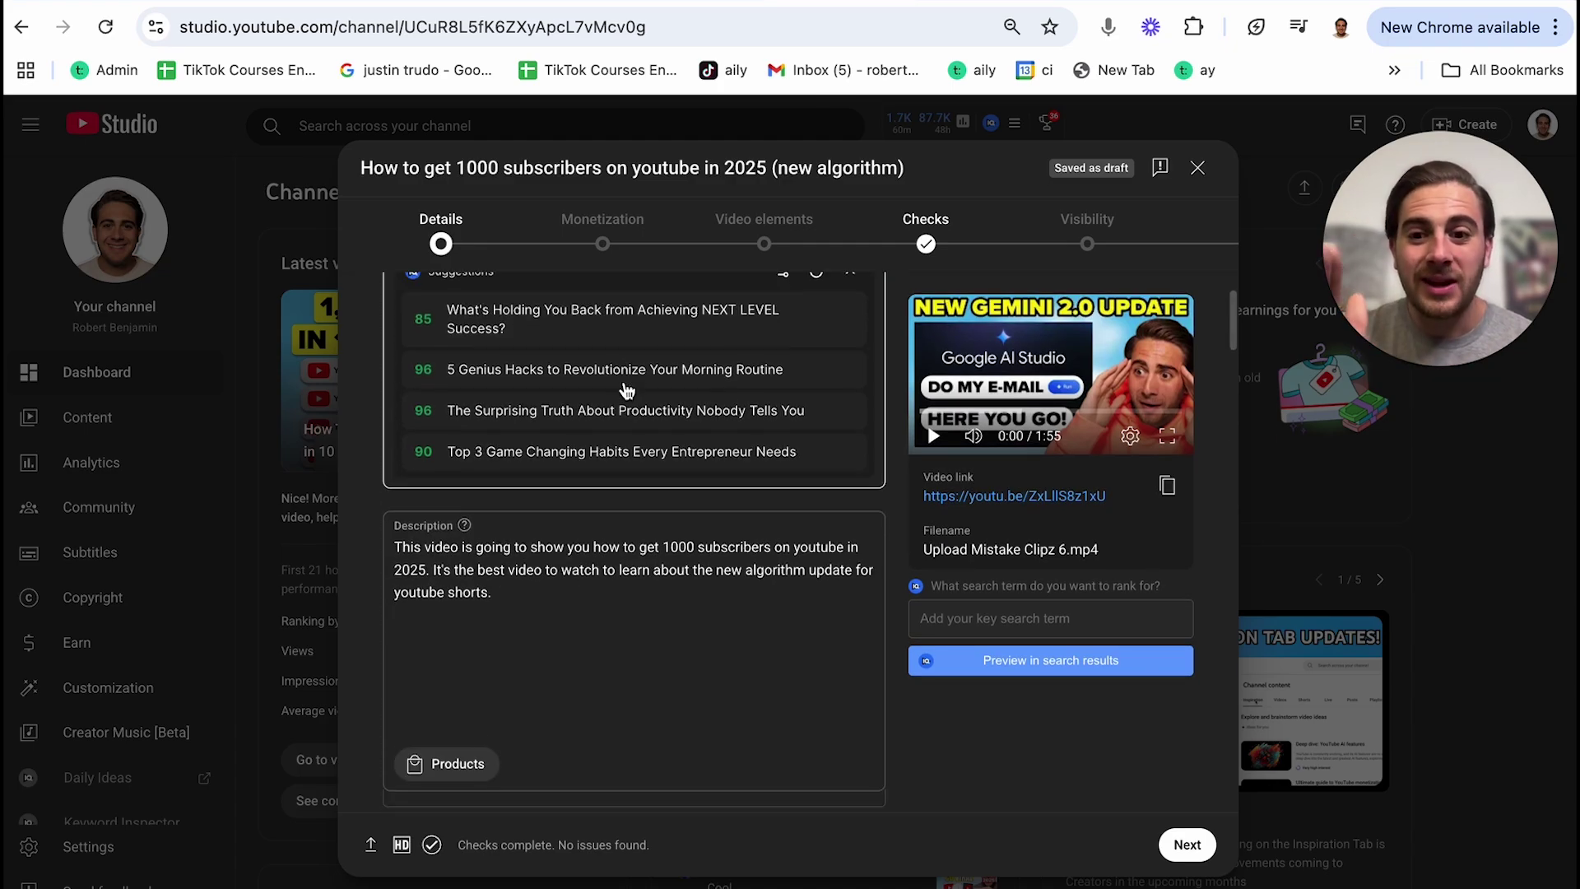
{"action": "scroll", "coordinate": [627, 390], "scroll_direction": "down", "scroll_amount": 1}
{"action": "scroll", "coordinate": [602, 566], "scroll_direction": "down", "scroll_amount": 20}
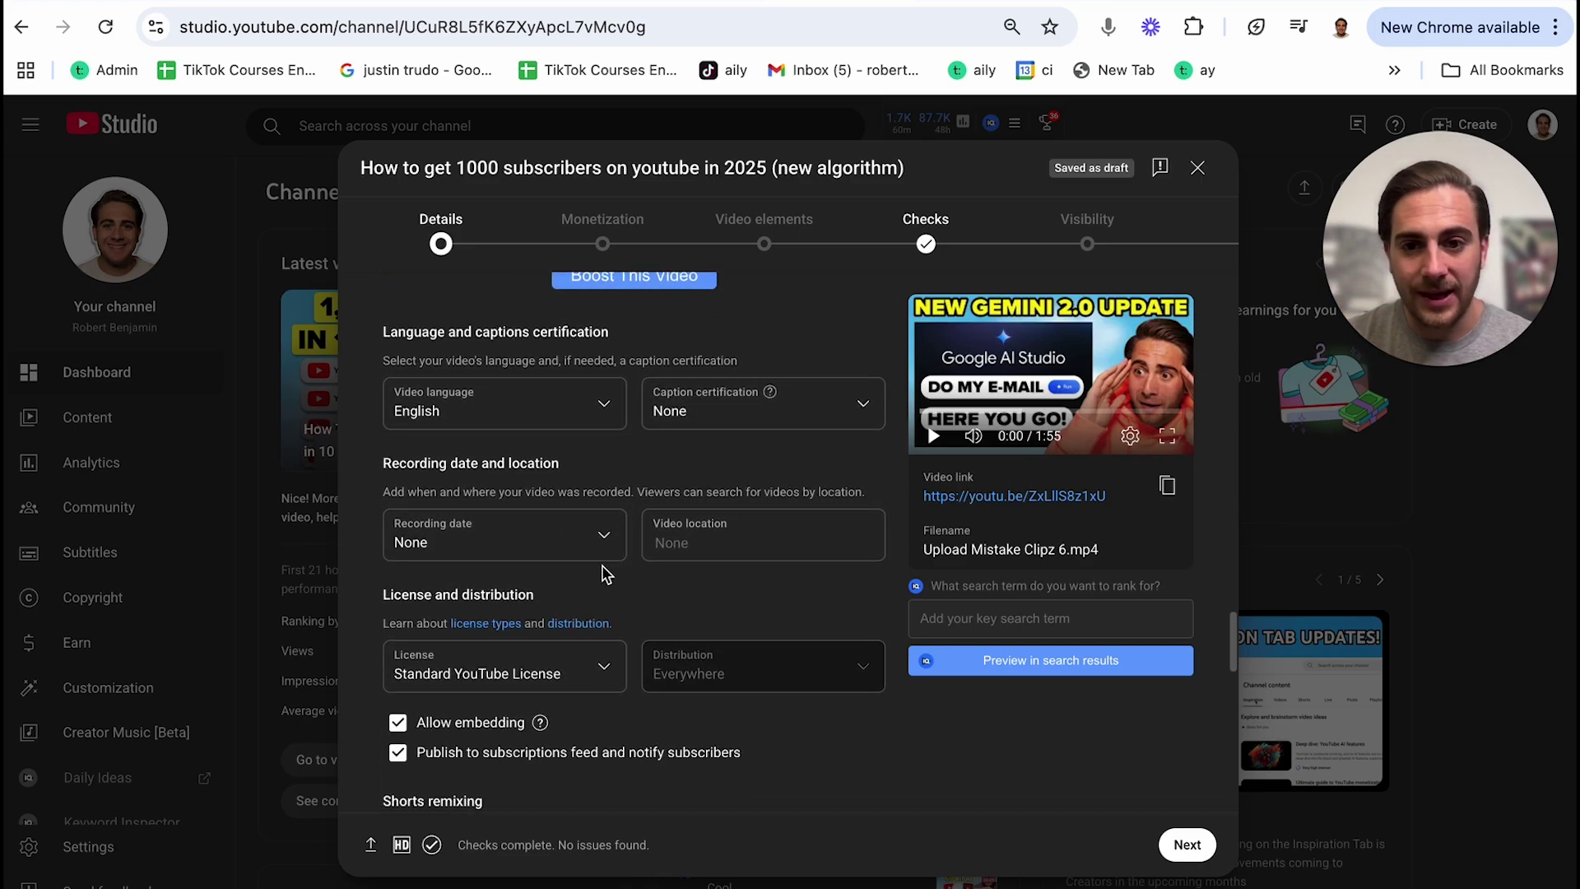
{"action": "scroll", "coordinate": [547, 606], "scroll_direction": "down", "scroll_amount": 3}
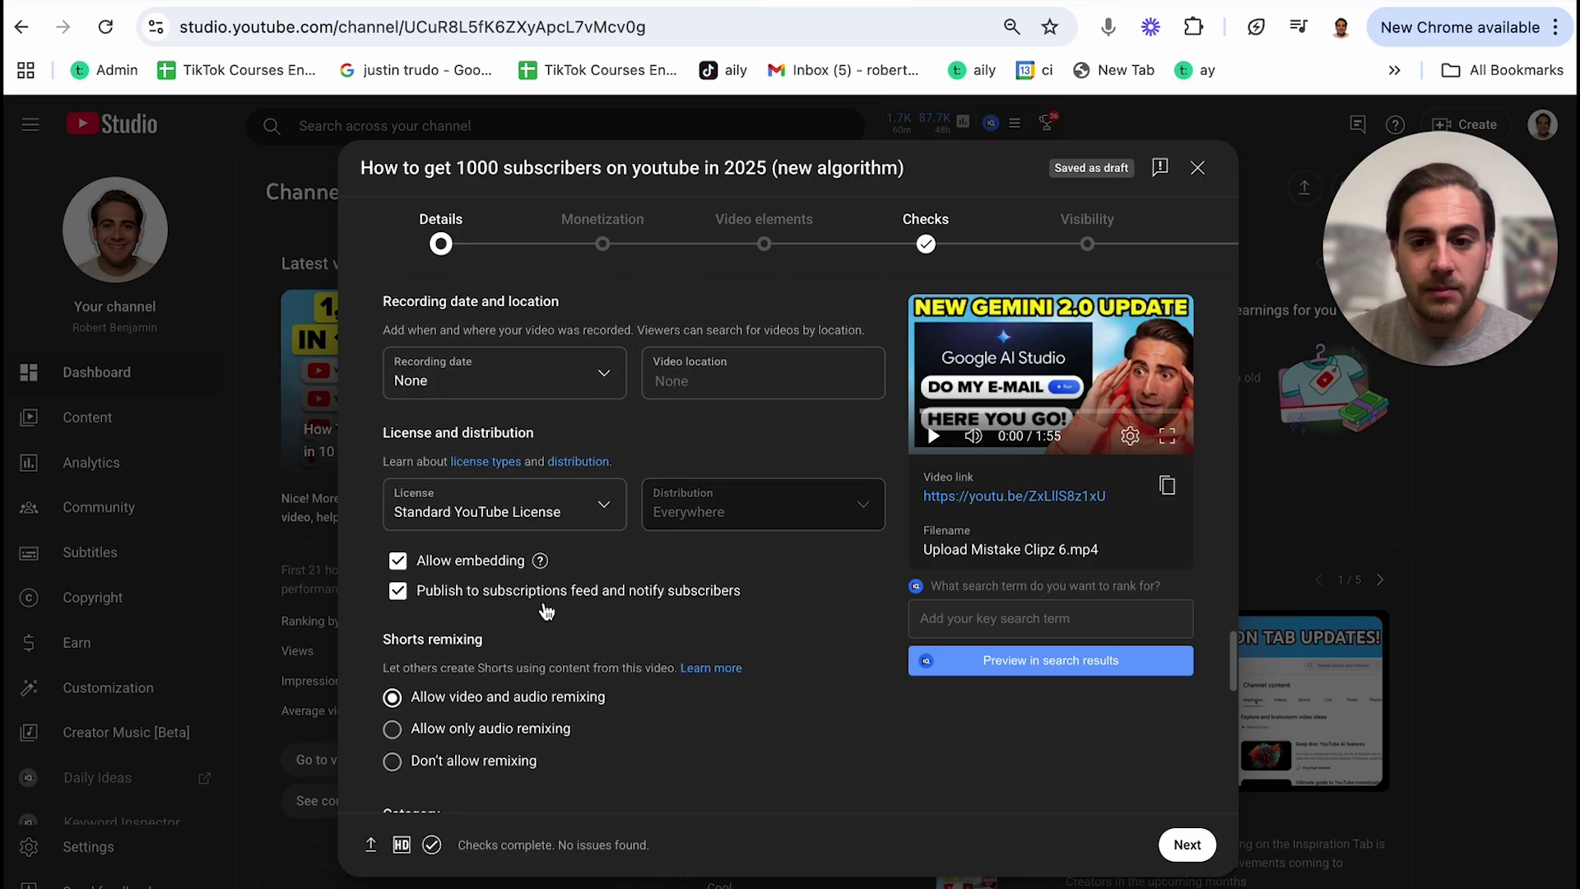
{"action": "scroll", "coordinate": [654, 668], "scroll_direction": "down", "scroll_amount": 5}
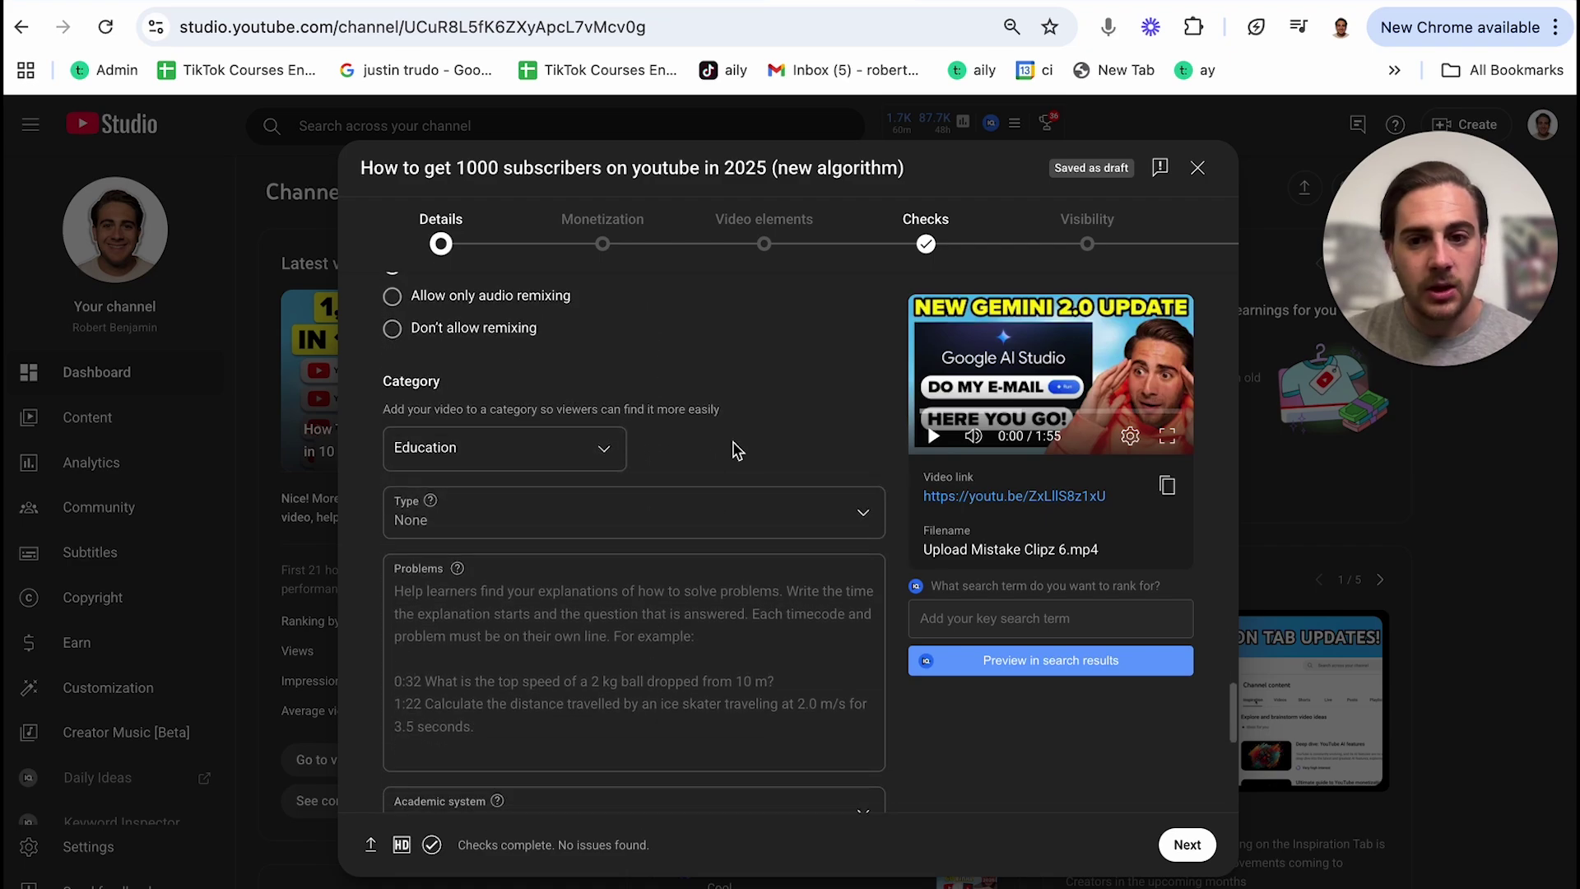
Step: Keep Education as the category and continue to the Monetization step
{"action": "left_click", "coordinate": [558, 445]}
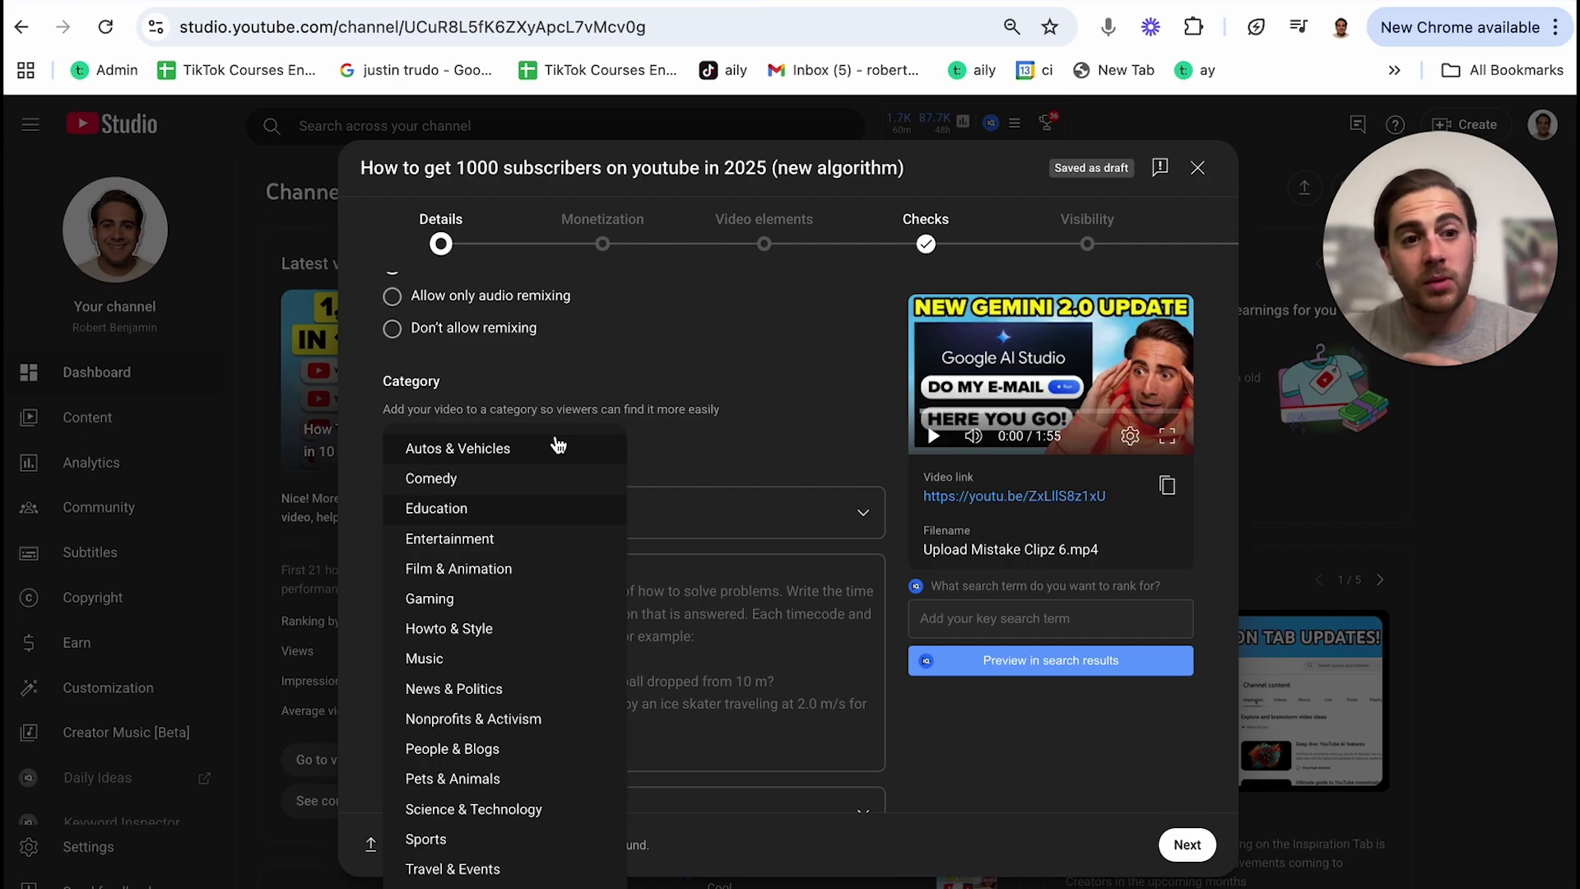
{"action": "left_click", "coordinate": [856, 497]}
{"action": "scroll", "coordinate": [832, 483], "scroll_direction": "down", "scroll_amount": 5}
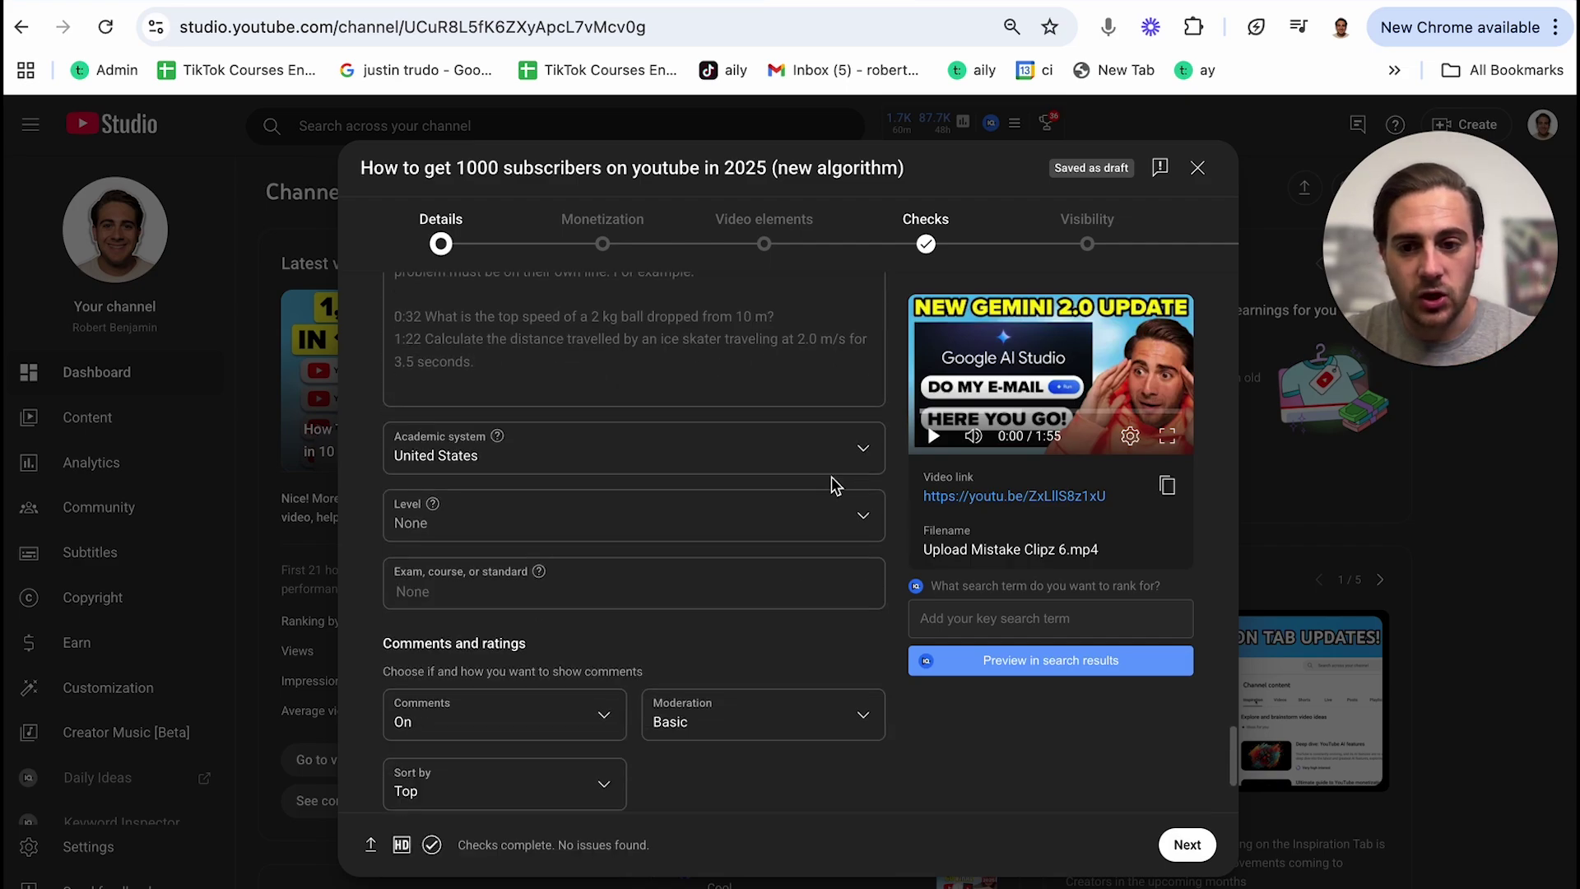
{"action": "scroll", "coordinate": [915, 567], "scroll_direction": "down", "scroll_amount": 2}
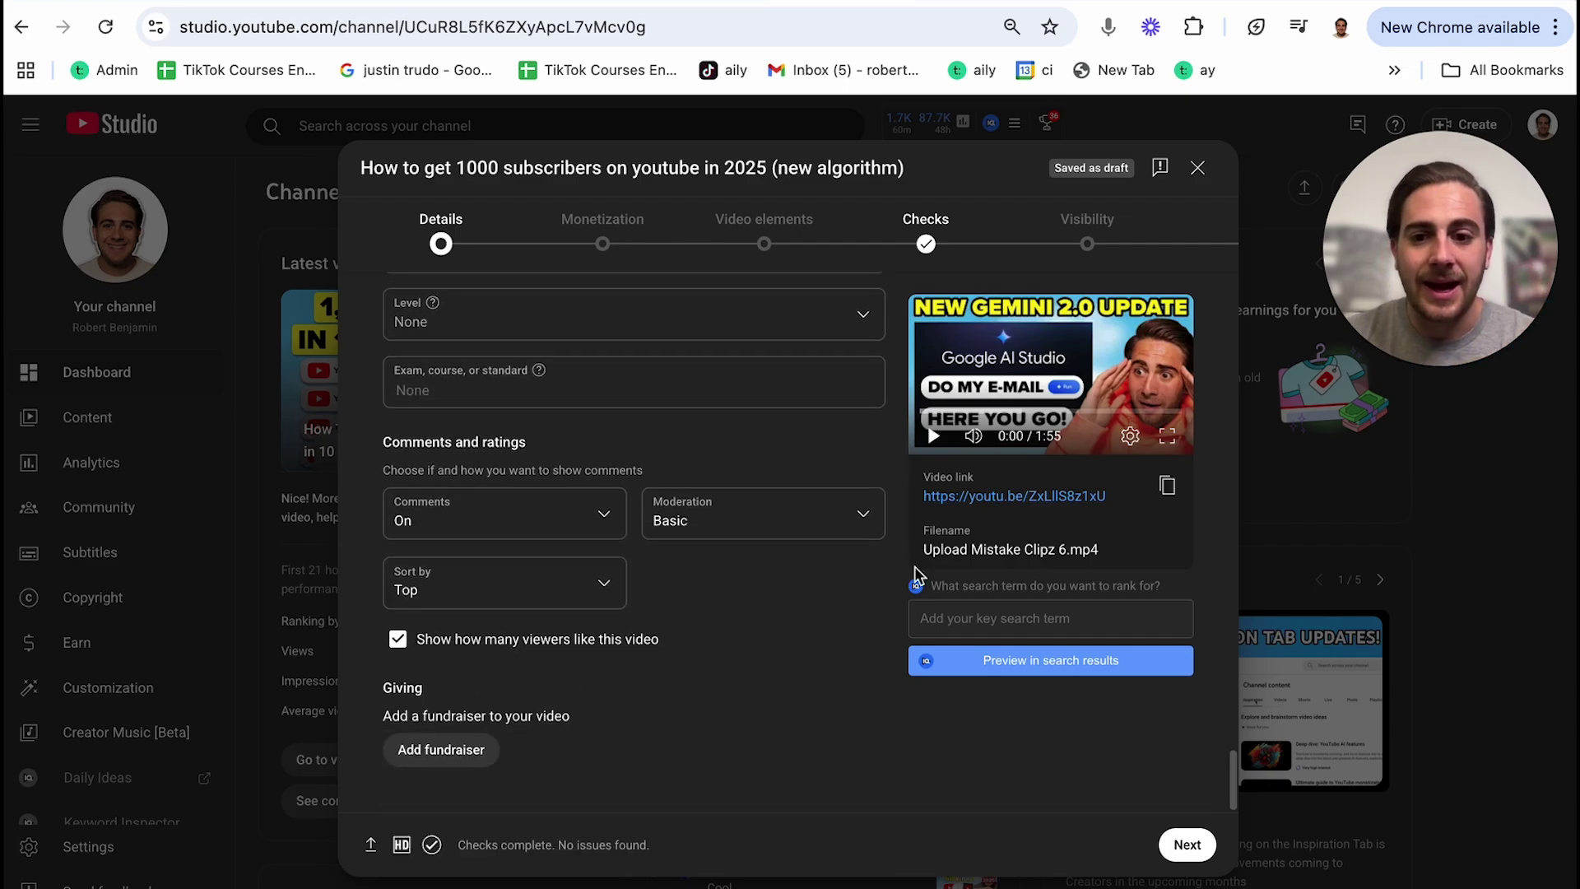
{"action": "left_click", "coordinate": [1186, 845]}
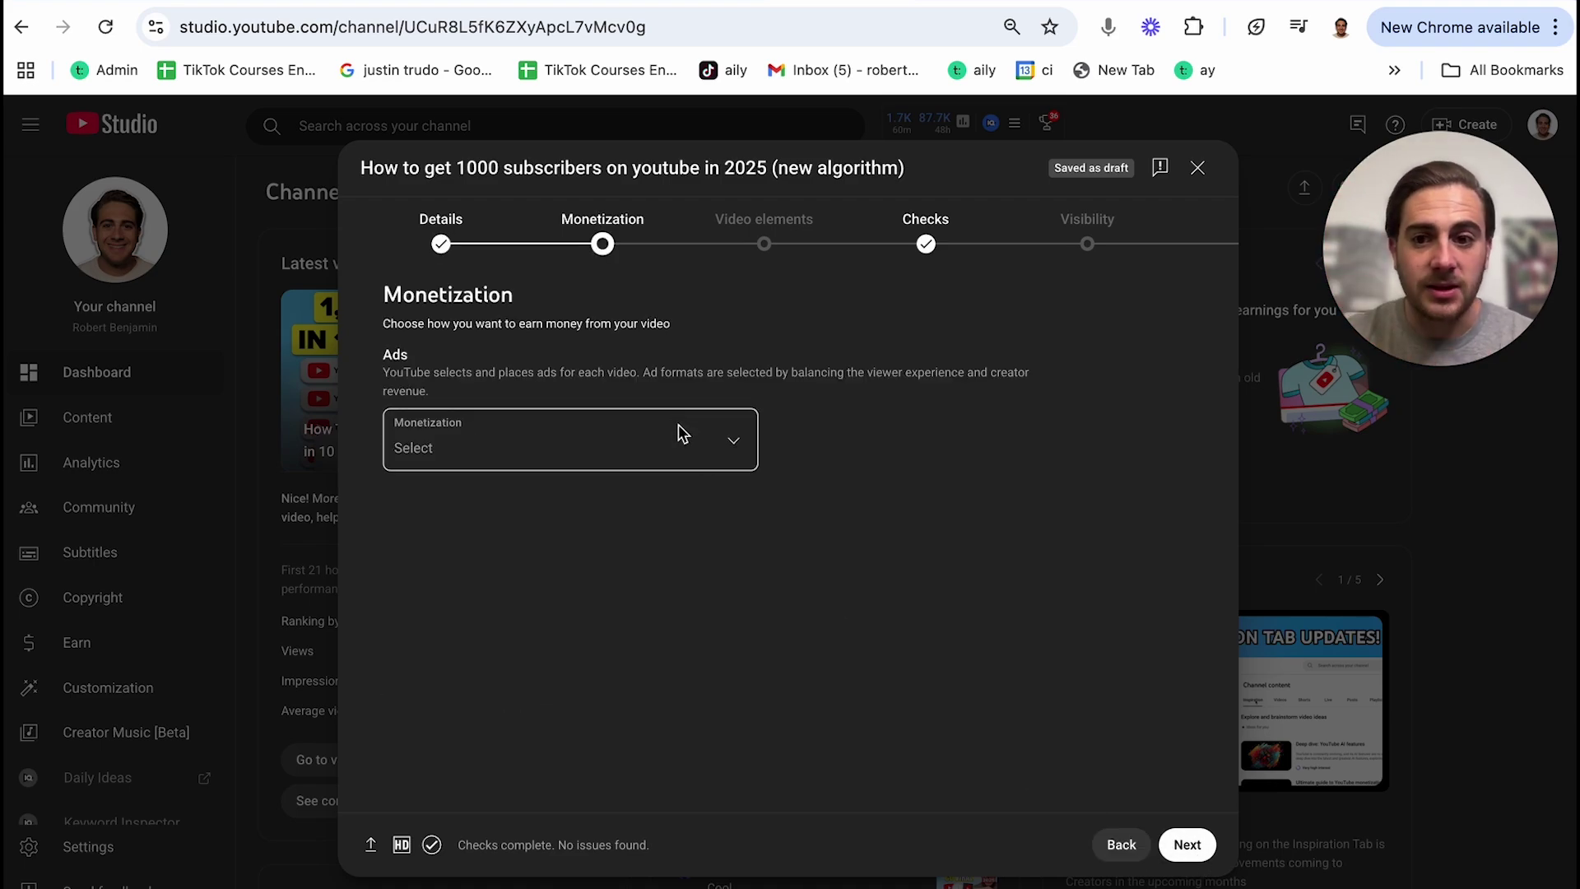
Step: Turn ads monetization On for the video
{"action": "left_click", "coordinate": [507, 465]}
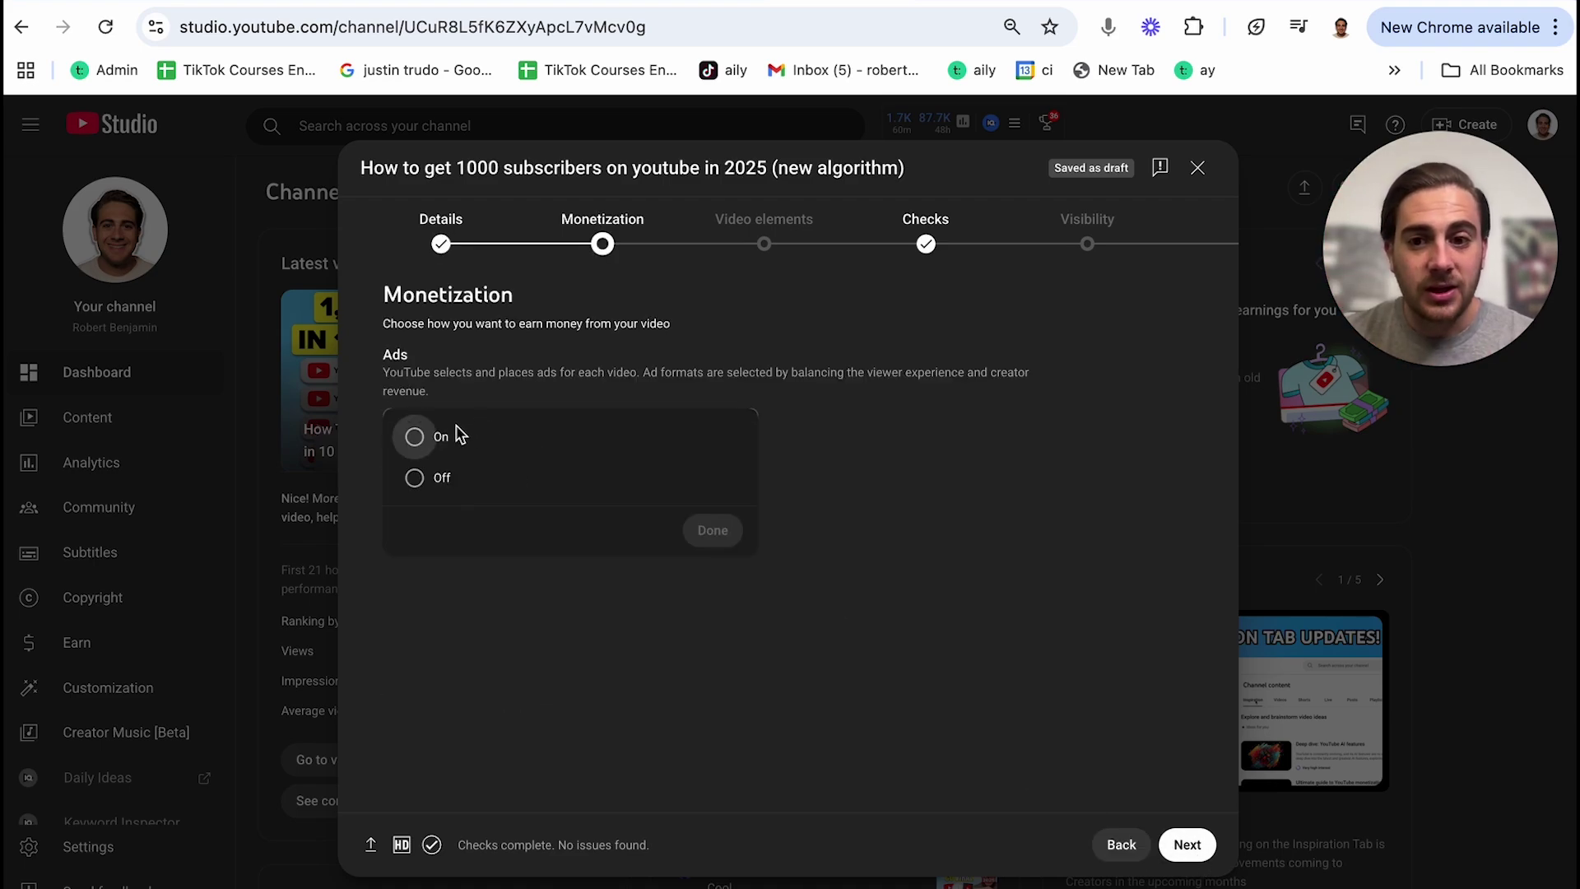
{"action": "left_click", "coordinate": [418, 437]}
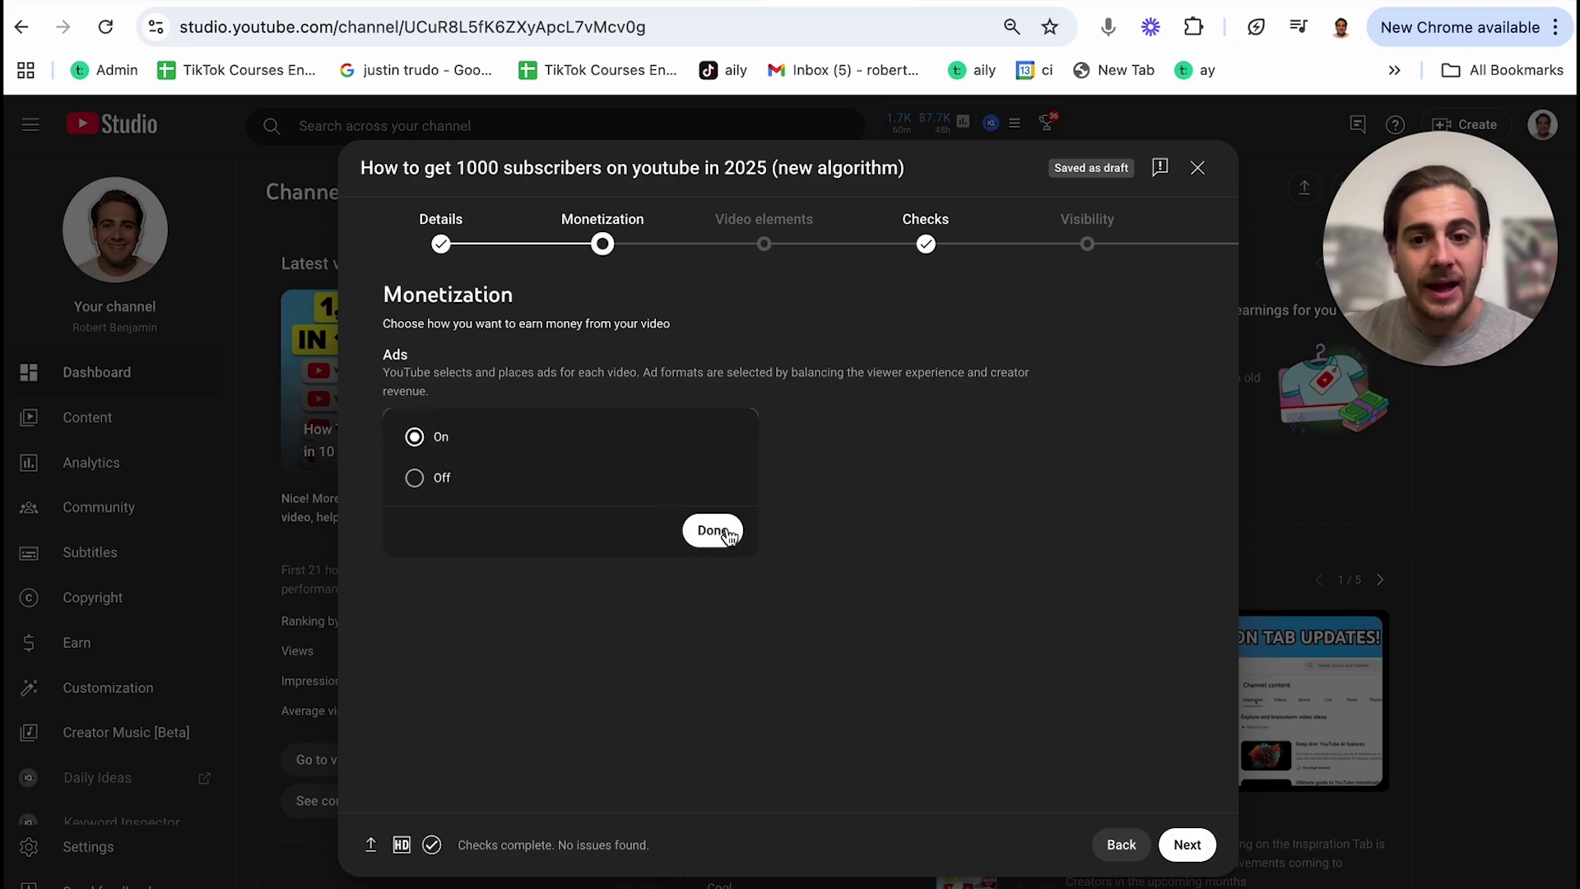
{"action": "left_click", "coordinate": [713, 530]}
Step: Mark None of the above on Ad suitability and submit the Safe for ads rating
{"action": "left_click", "coordinate": [1185, 845]}
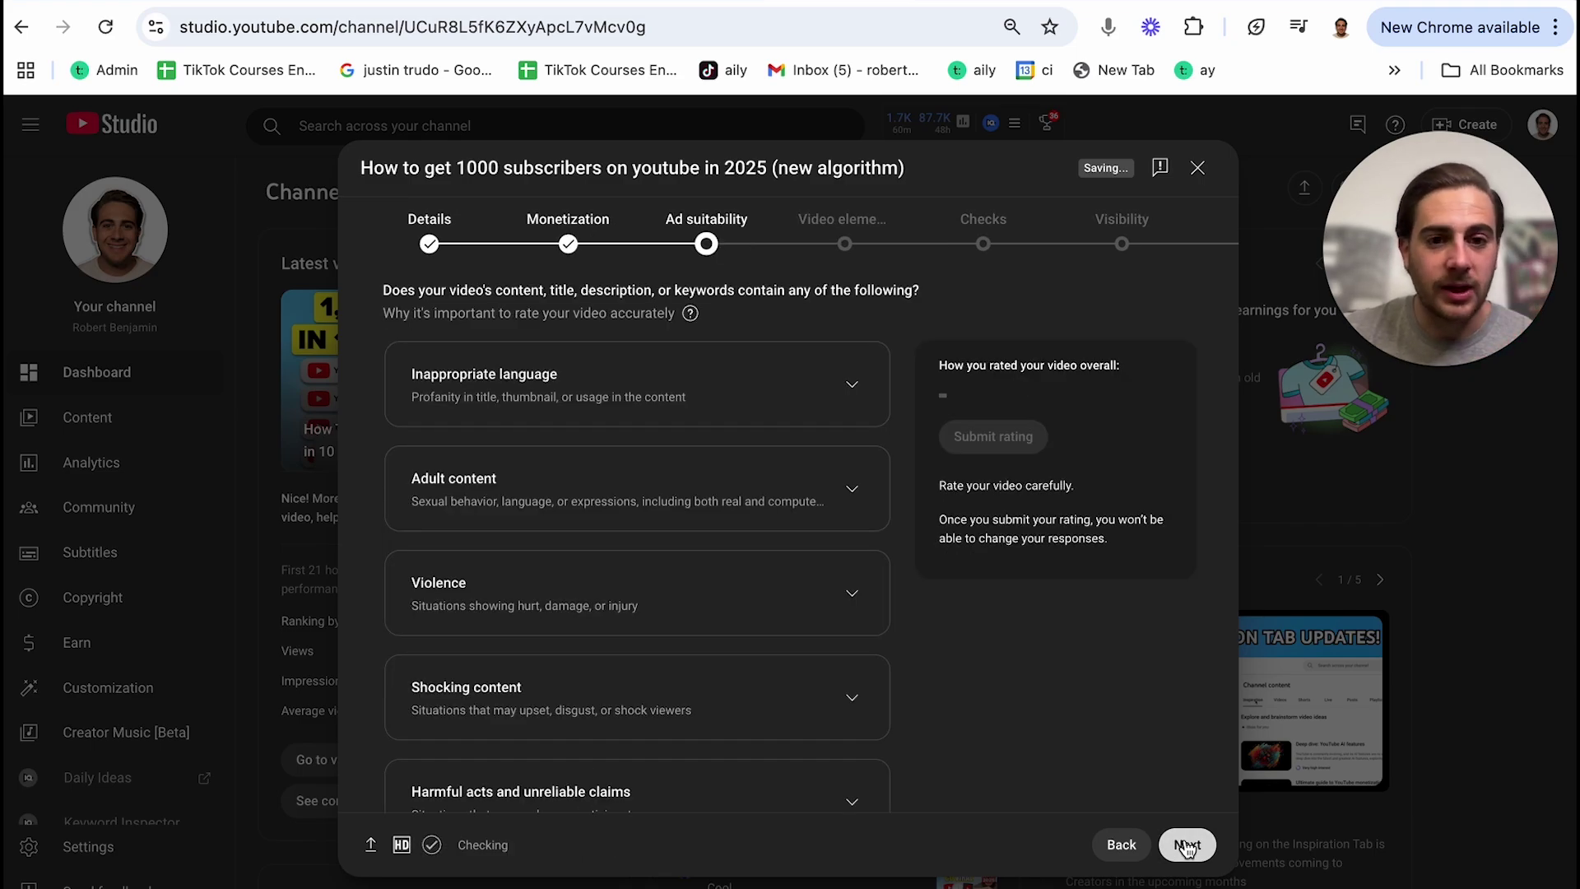
{"action": "scroll", "coordinate": [762, 723], "scroll_direction": "down", "scroll_amount": 9}
{"action": "left_click", "coordinate": [487, 768]}
{"action": "scroll", "coordinate": [857, 565], "scroll_direction": "up", "scroll_amount": 2}
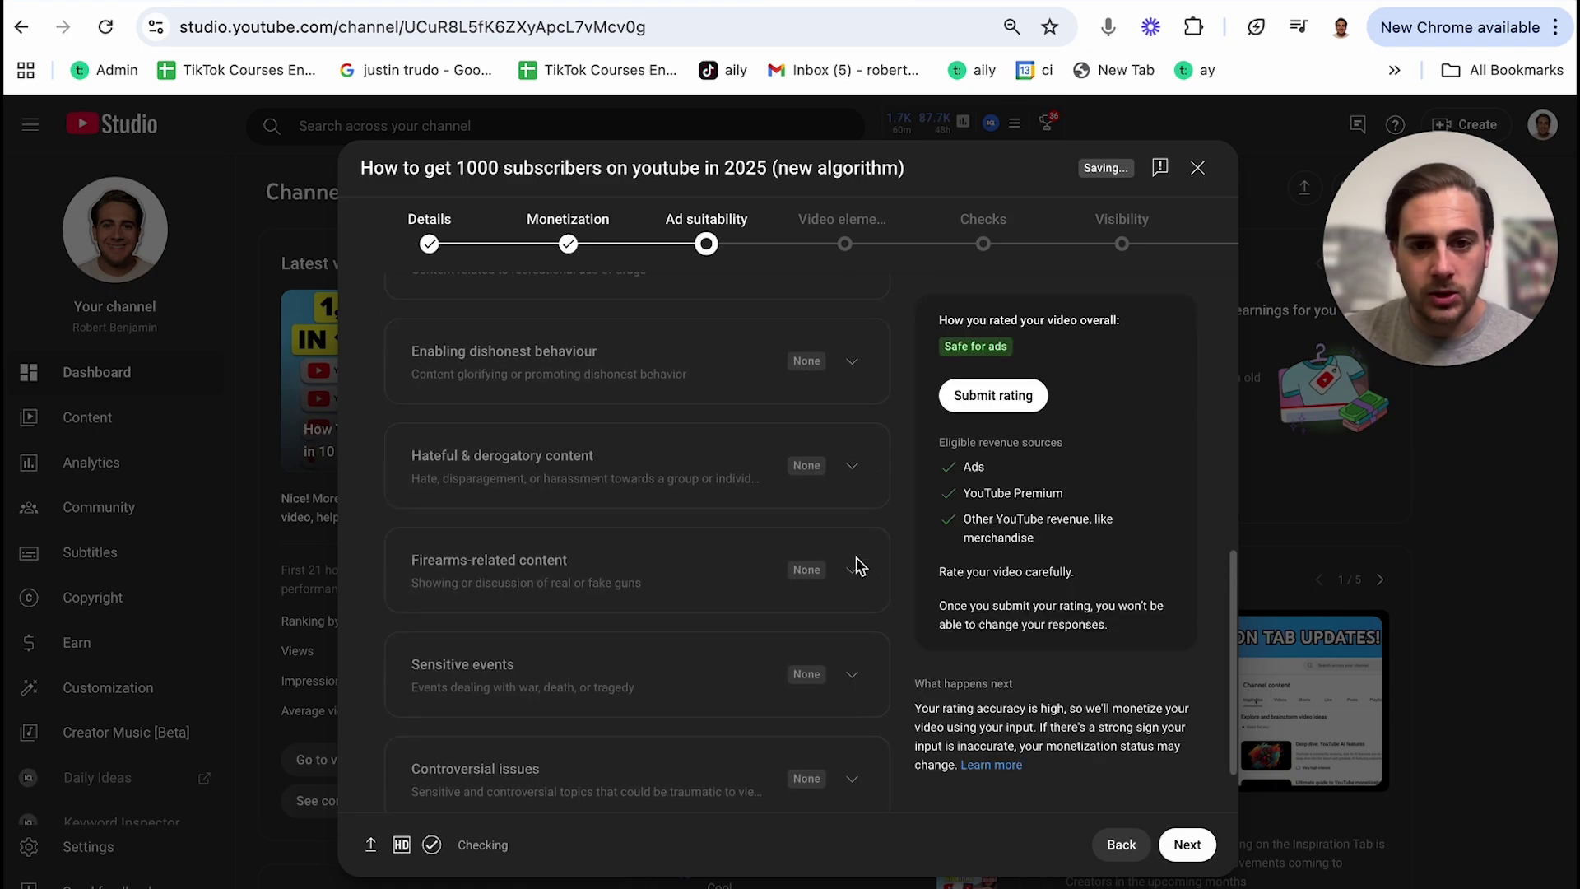
{"action": "left_click", "coordinate": [1023, 396]}
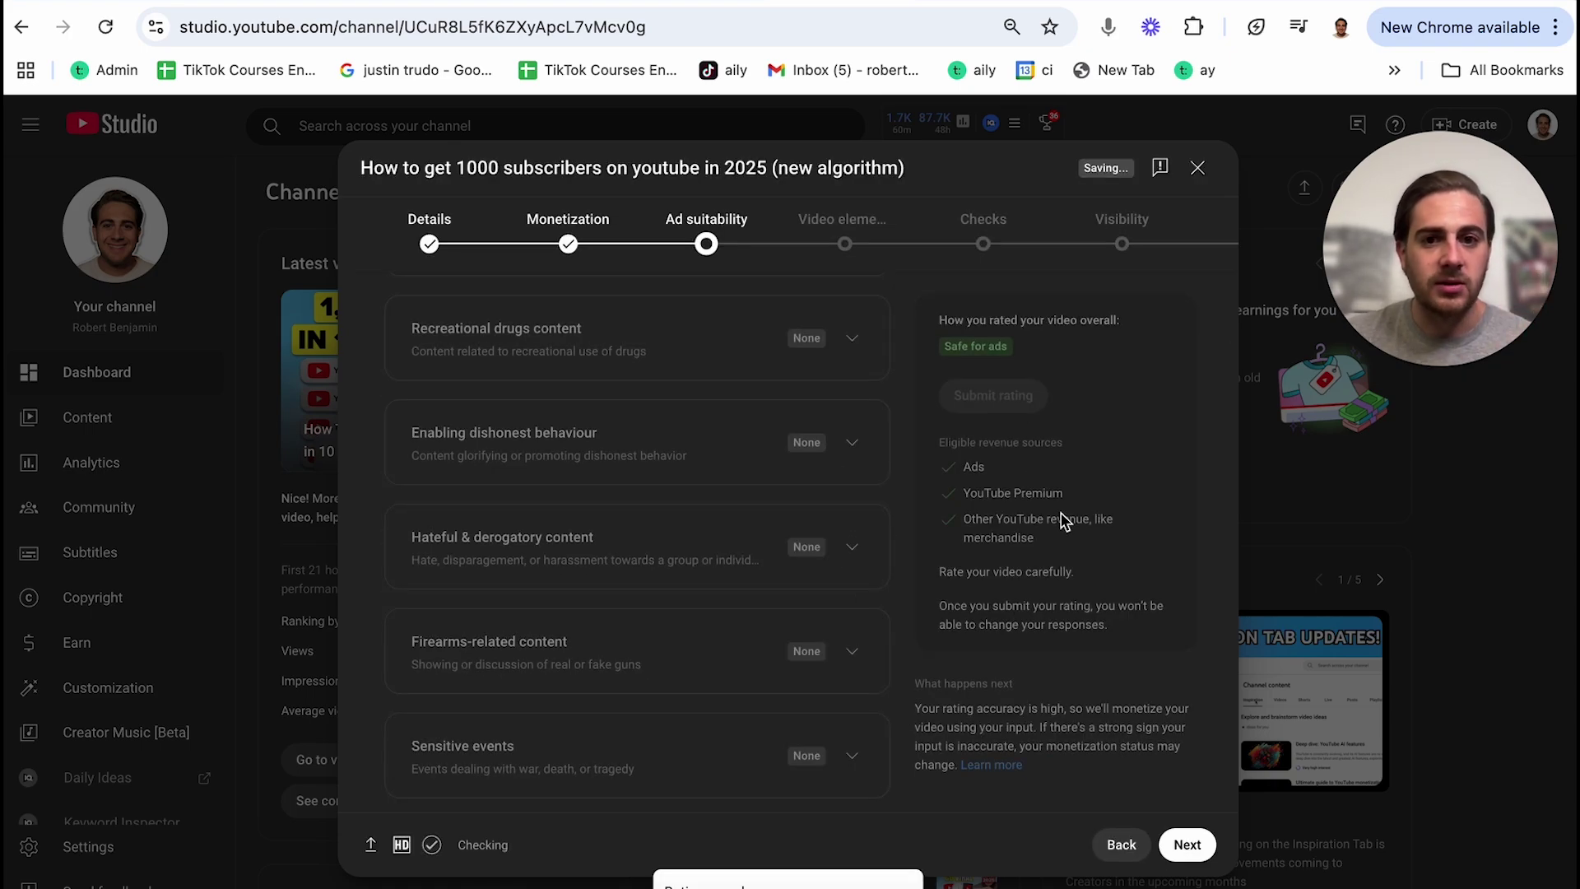
Step: Skip Video elements by discarding an imported end screen, then advance to Checks
{"action": "left_click", "coordinate": [1193, 848]}
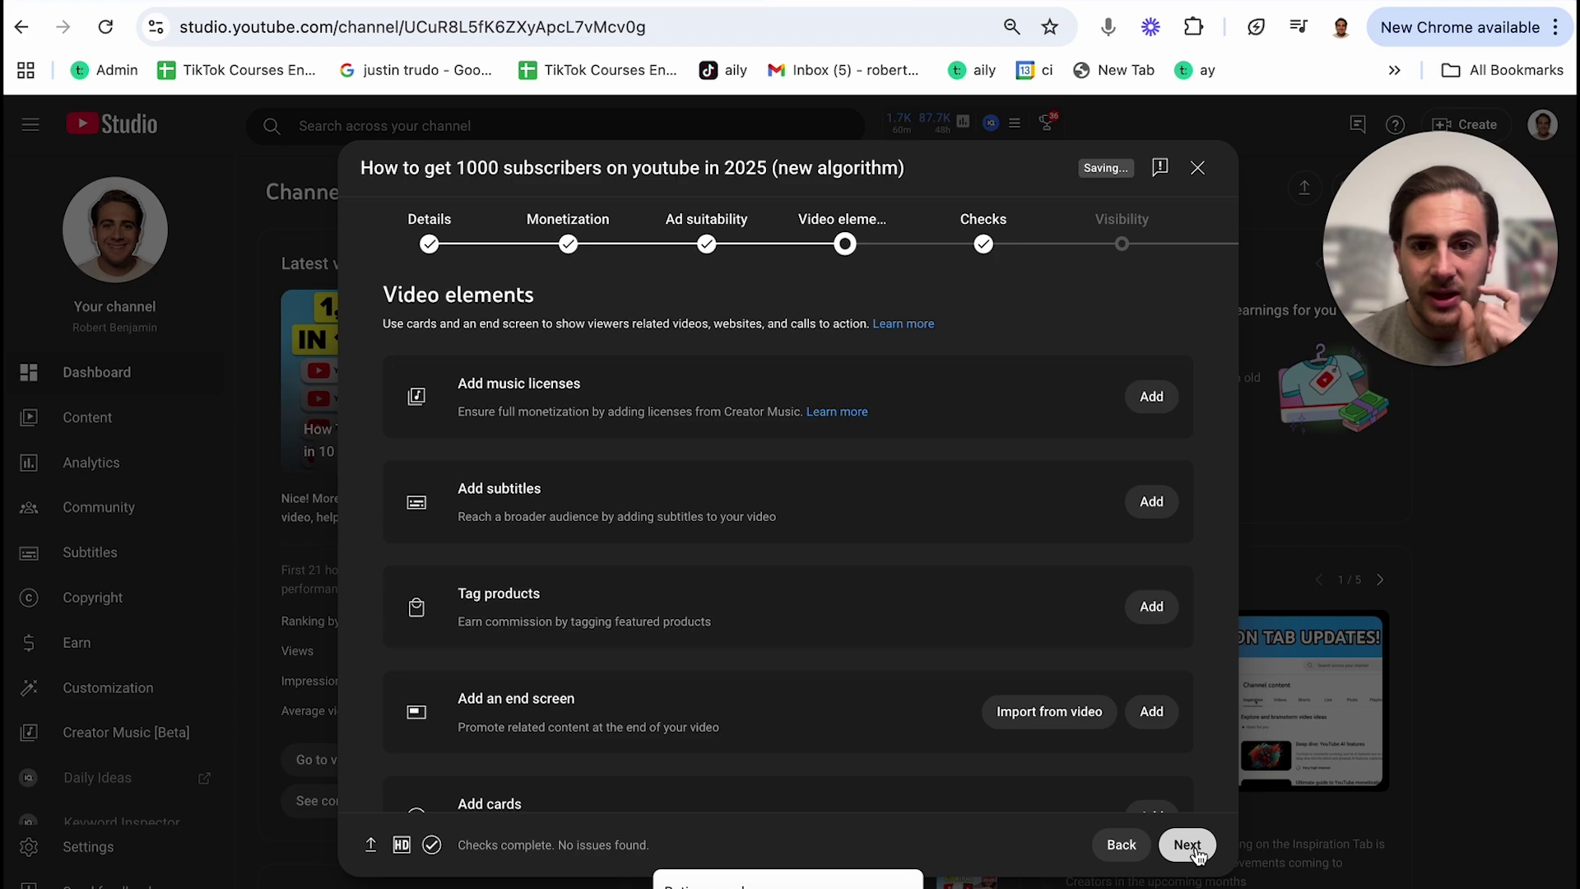
{"action": "scroll", "coordinate": [855, 451], "scroll_direction": "down", "scroll_amount": 1}
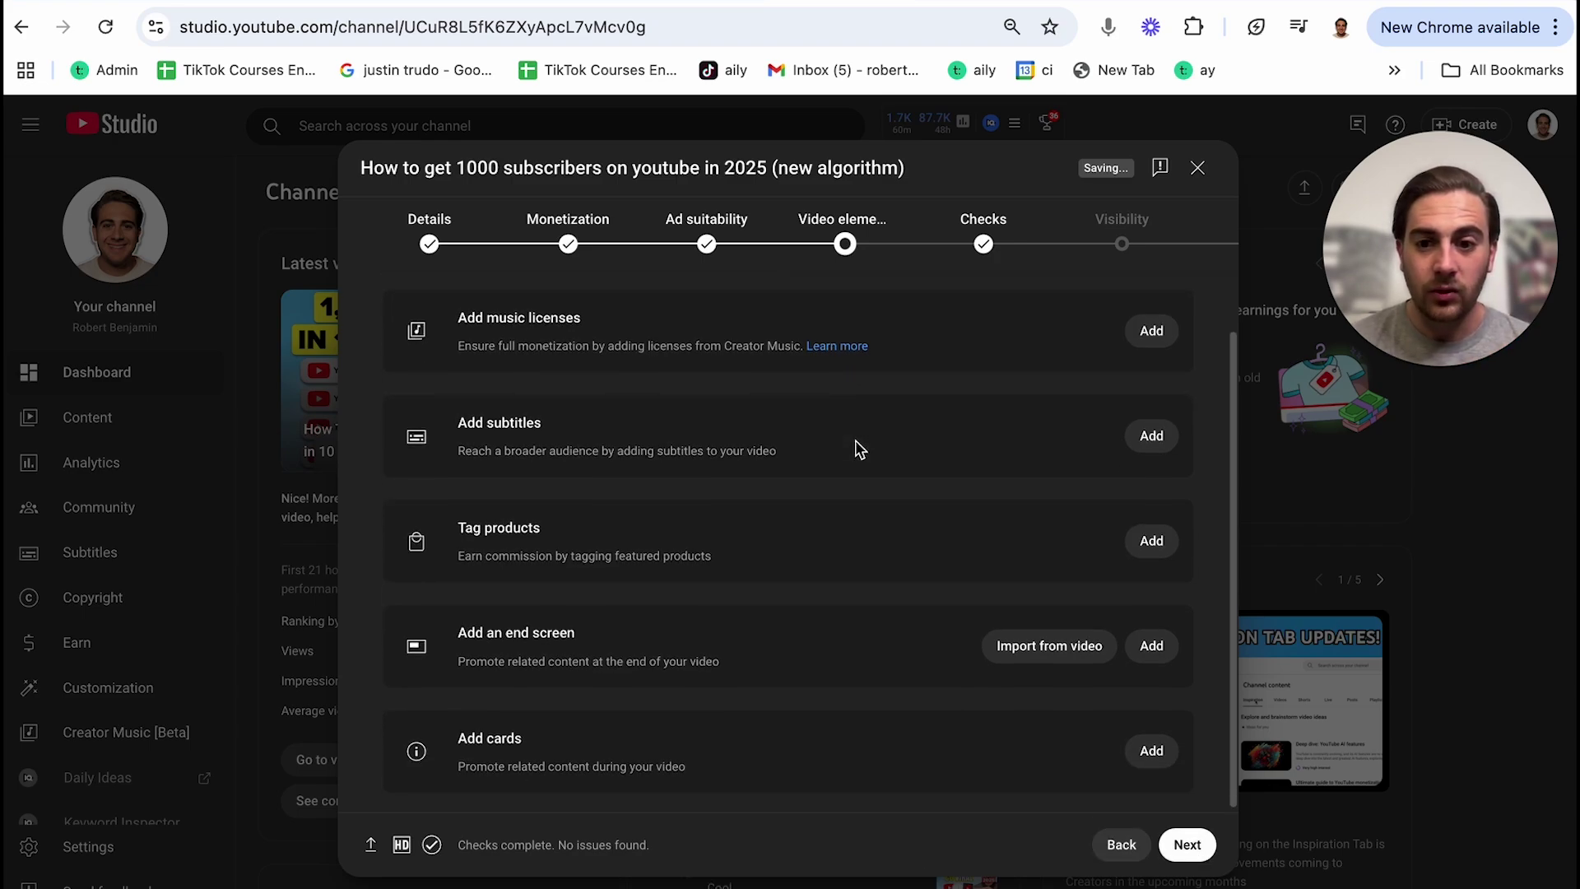
{"action": "scroll", "coordinate": [856, 448], "scroll_direction": "down", "scroll_amount": 1}
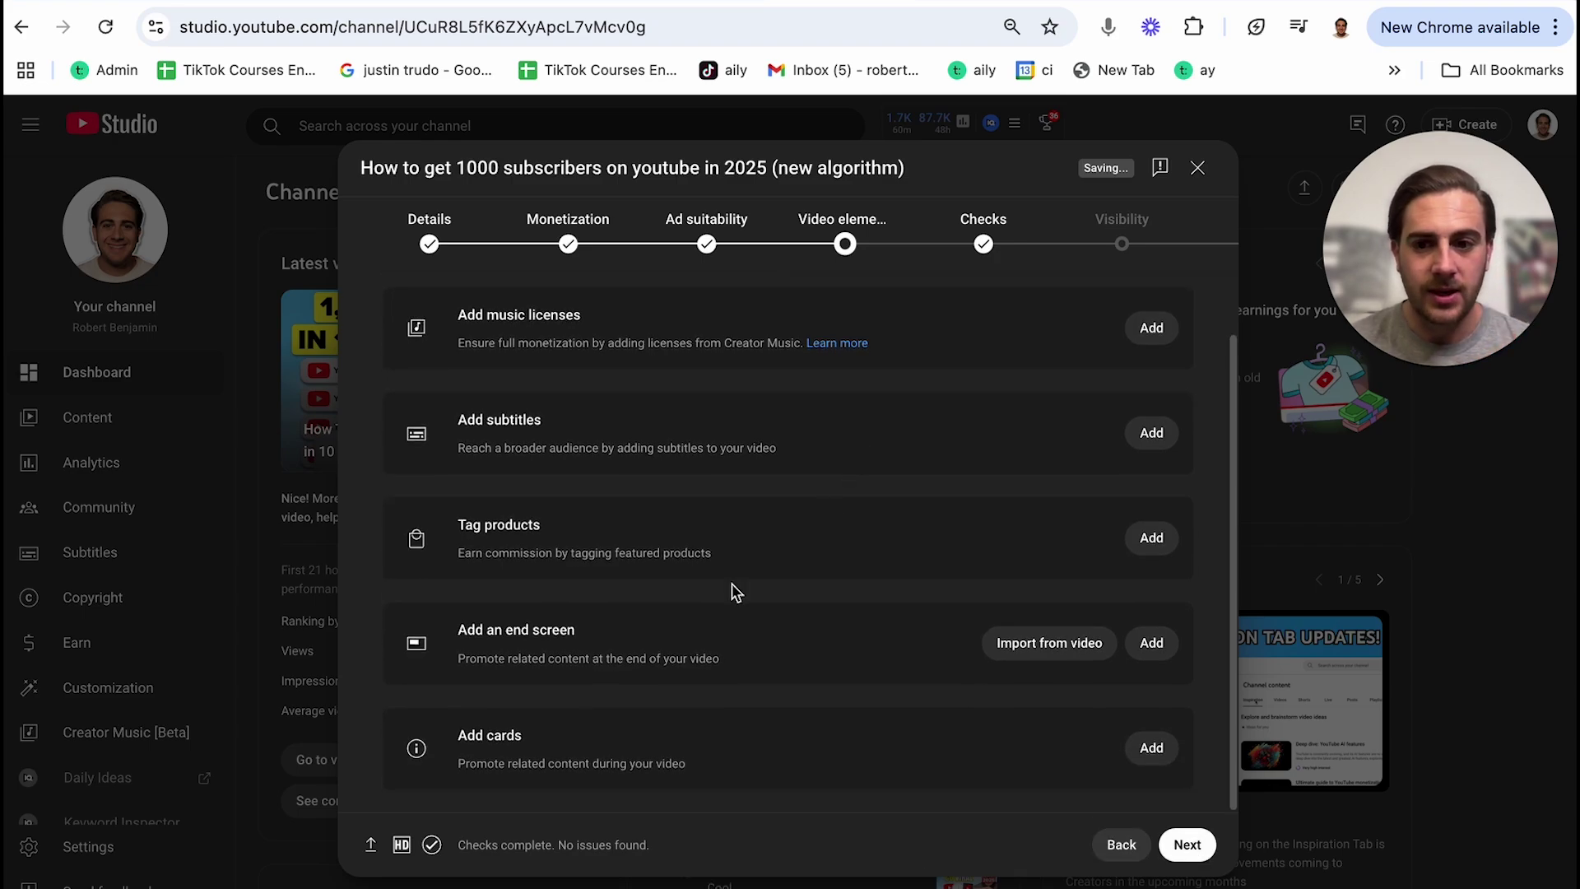
{"action": "left_click", "coordinate": [1028, 650]}
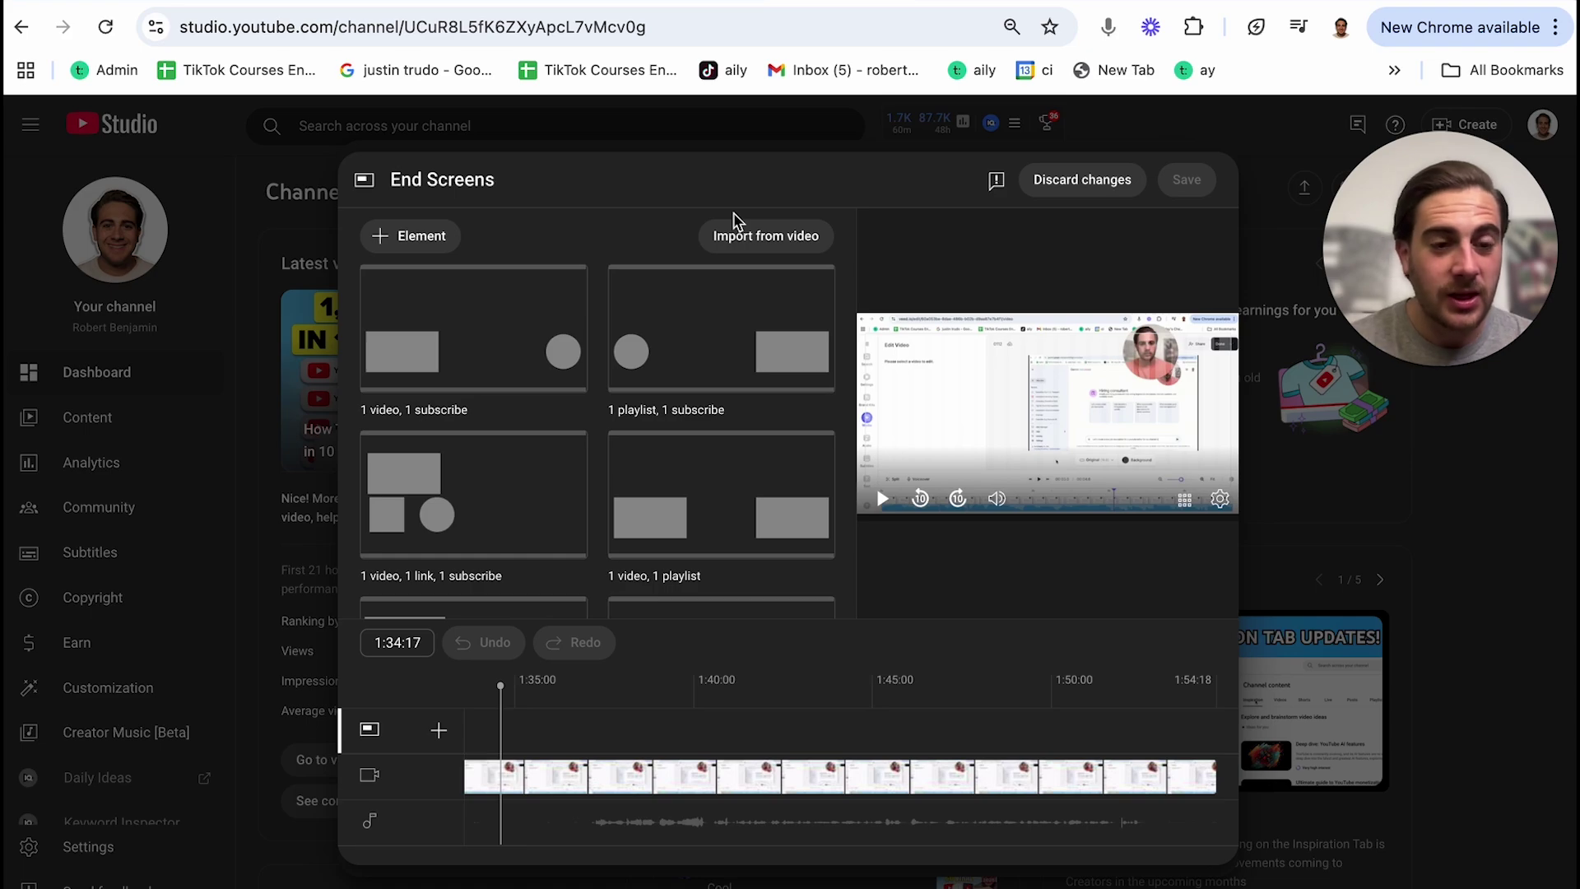
{"action": "left_click", "coordinate": [1031, 176]}
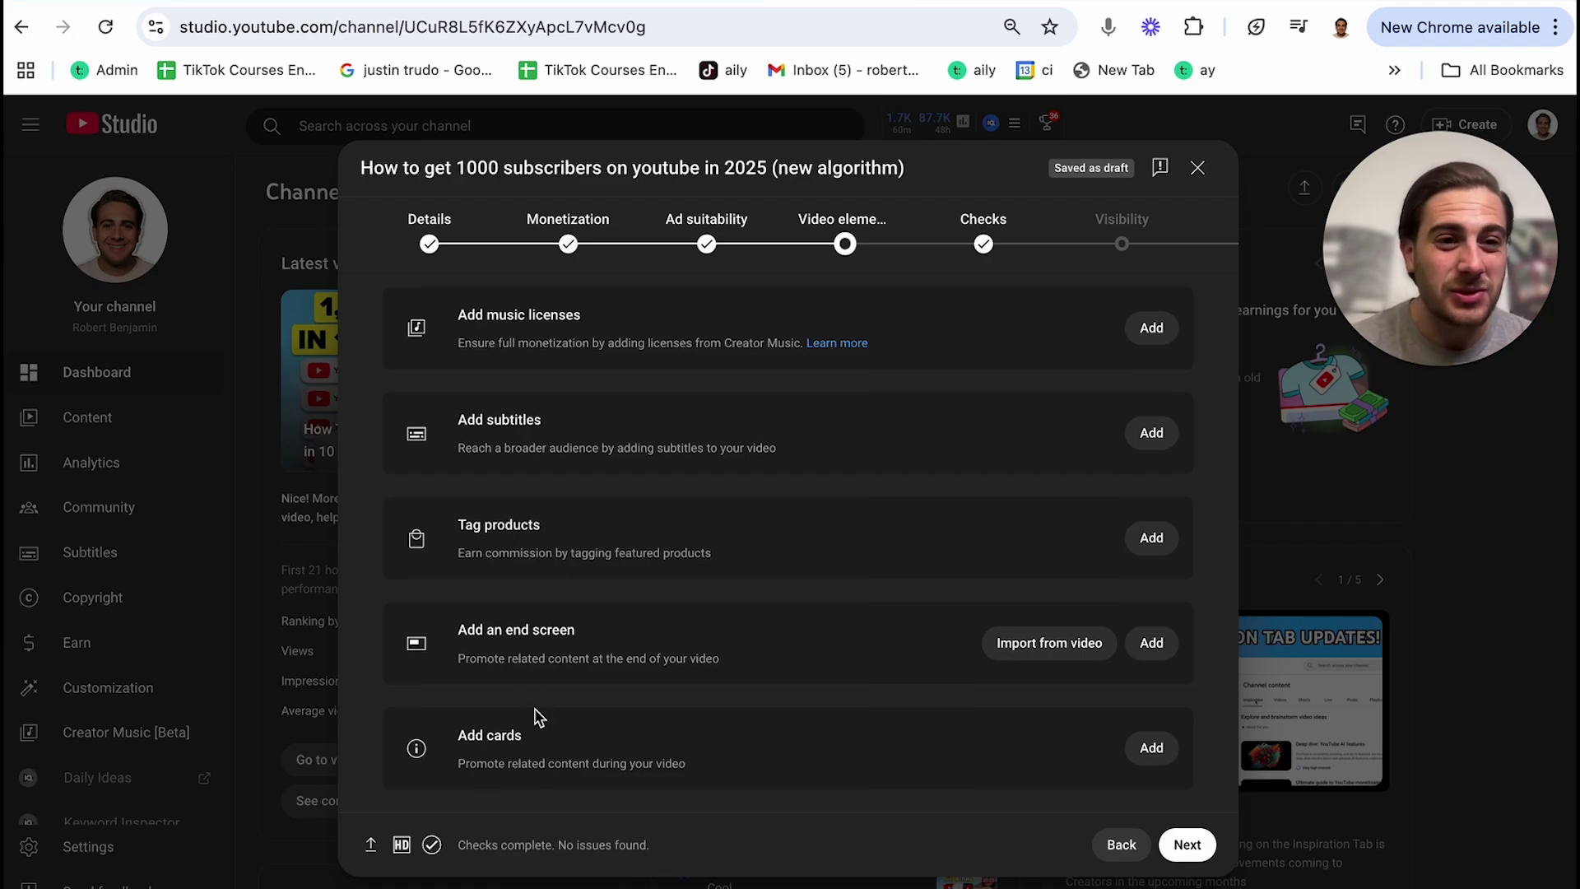
{"action": "left_click", "coordinate": [1188, 844]}
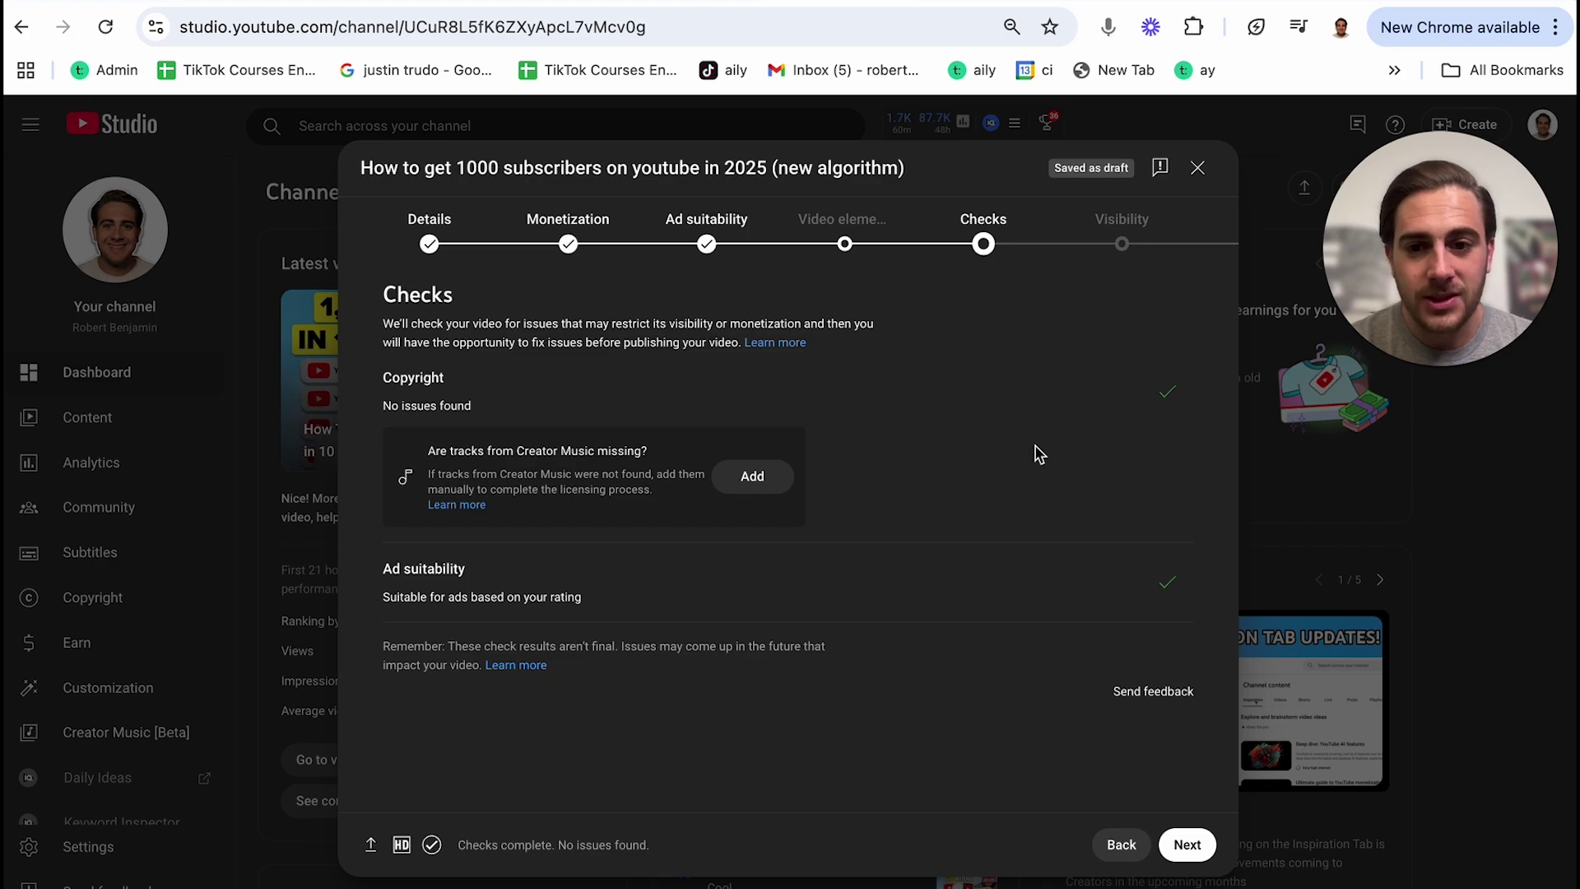
Step: On the Visibility step, choose Public instead of Unlisted
{"action": "left_click", "coordinate": [1191, 848]}
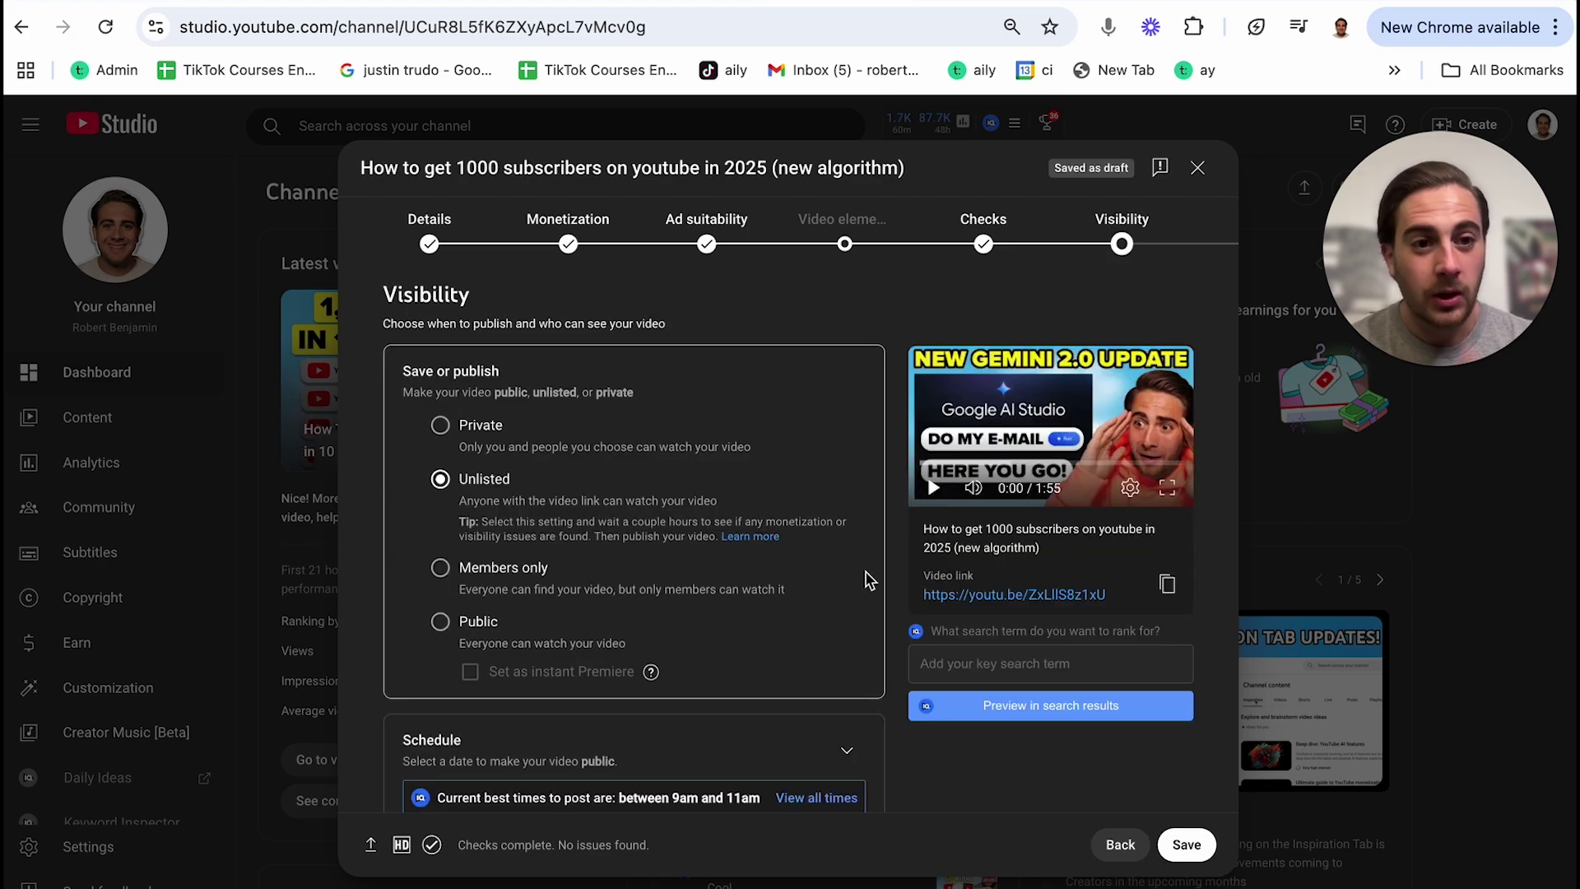
{"action": "scroll", "coordinate": [866, 580], "scroll_direction": "down", "scroll_amount": 3}
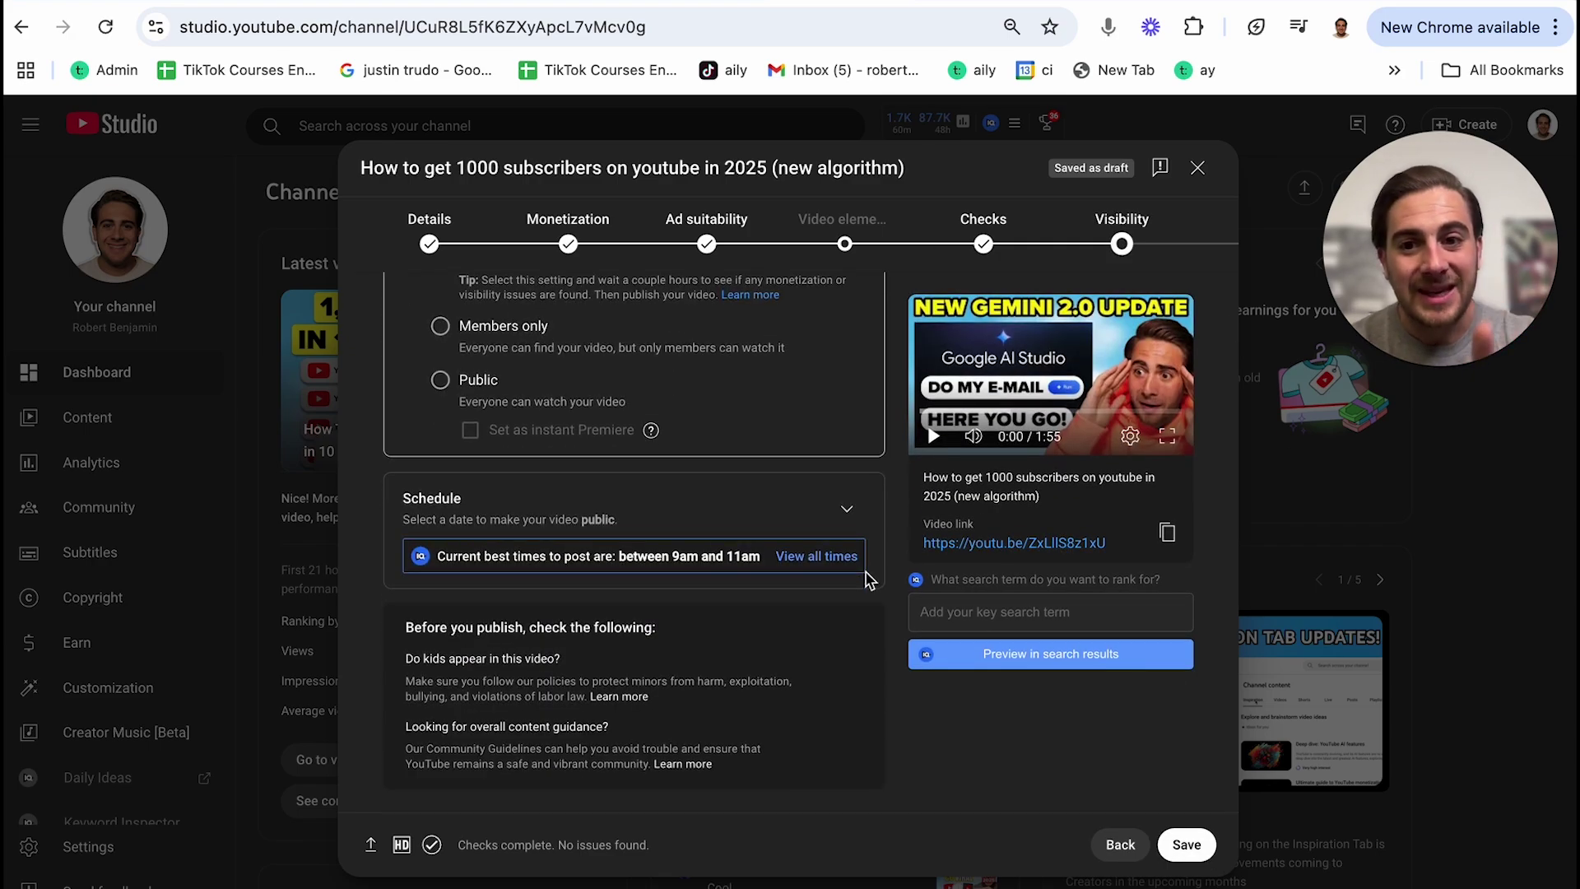
{"action": "scroll", "coordinate": [866, 580], "scroll_direction": "up", "scroll_amount": 3}
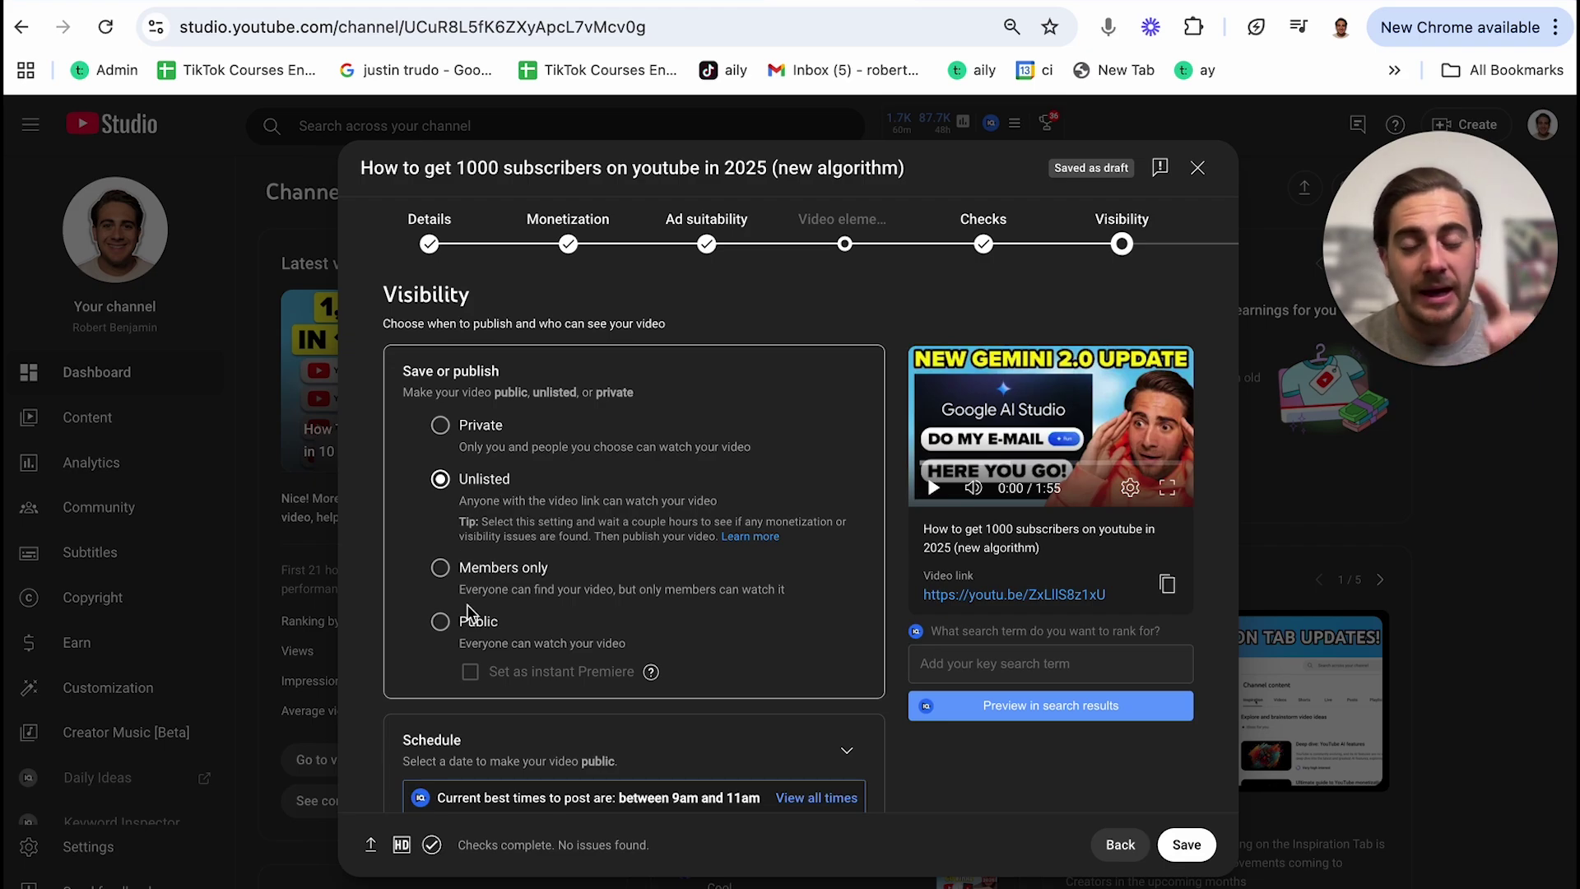
{"action": "left_click", "coordinate": [440, 622]}
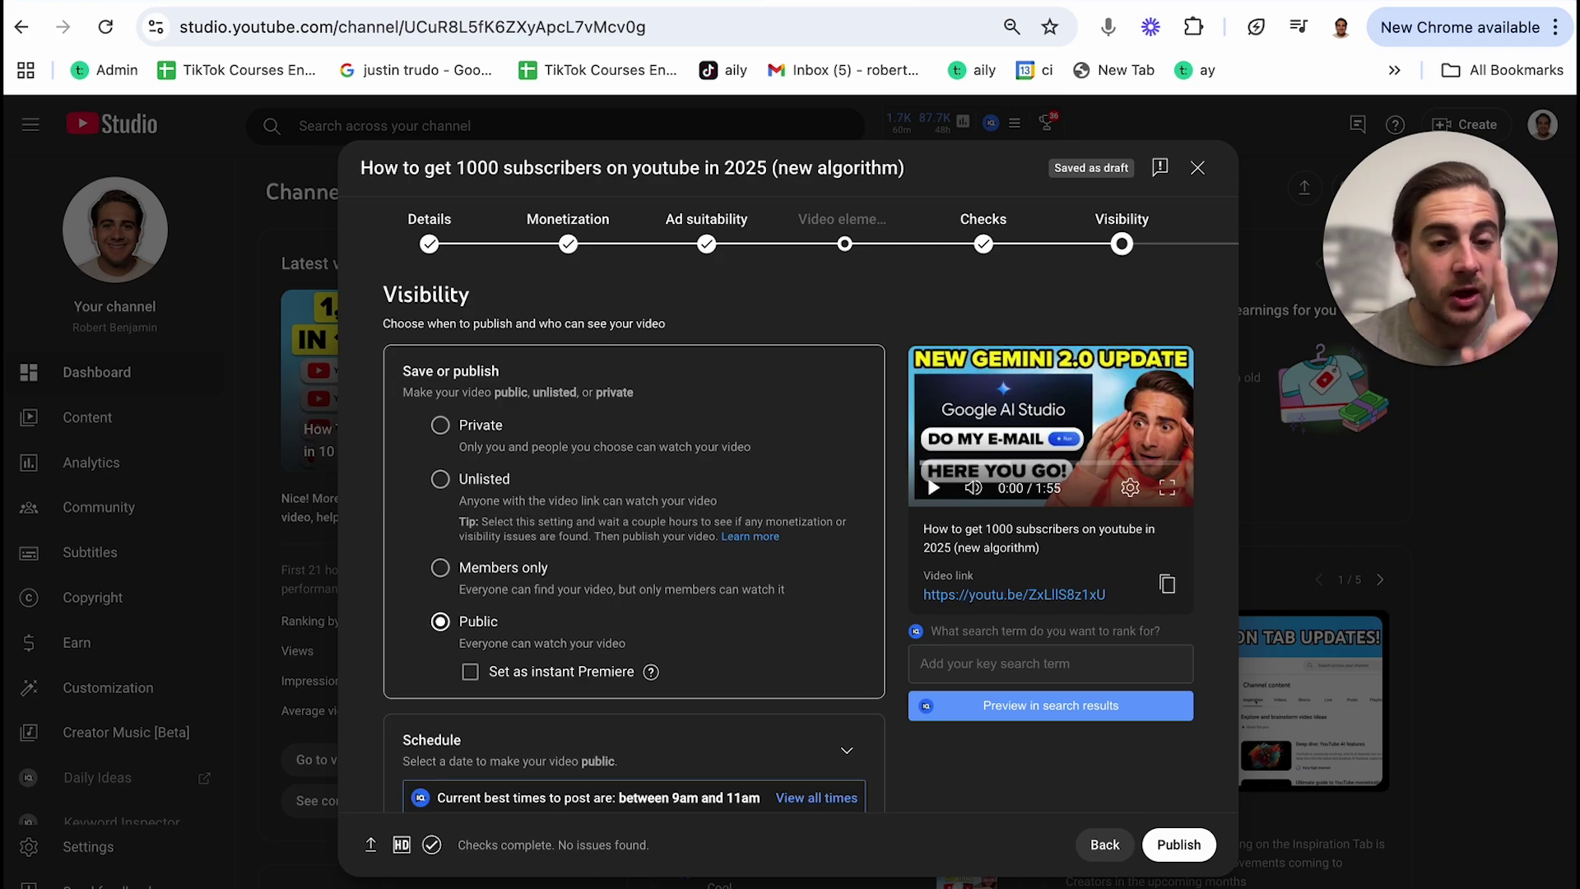
Step: Schedule the video to go public on Jan 15, 2025
{"action": "left_click", "coordinate": [845, 750]}
{"action": "scroll", "coordinate": [705, 695], "scroll_direction": "down", "scroll_amount": 2}
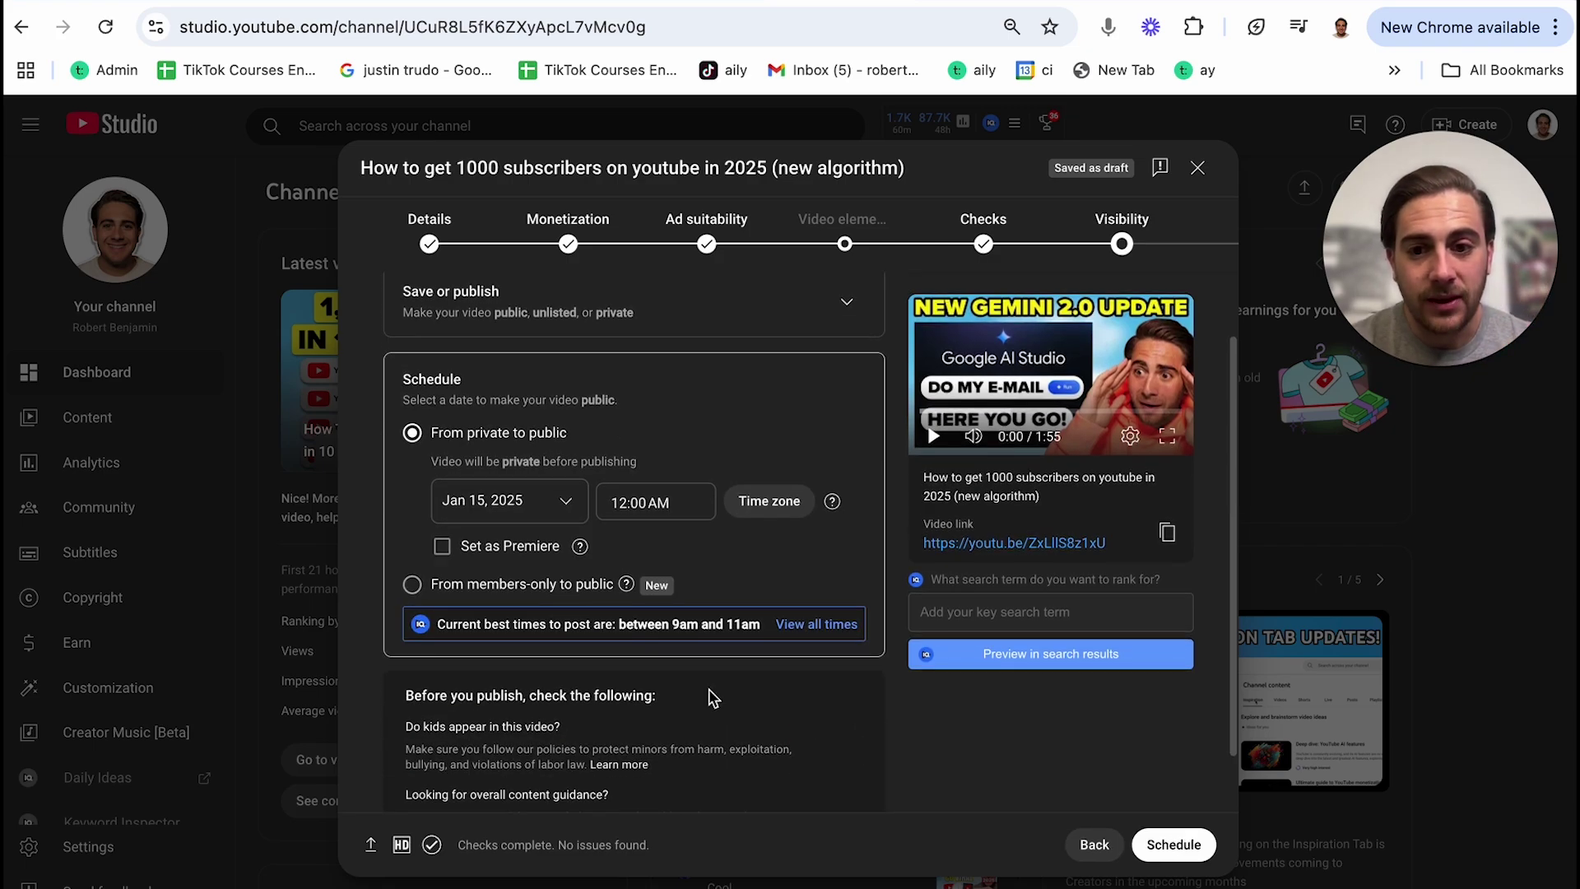
{"action": "left_click", "coordinate": [564, 503]}
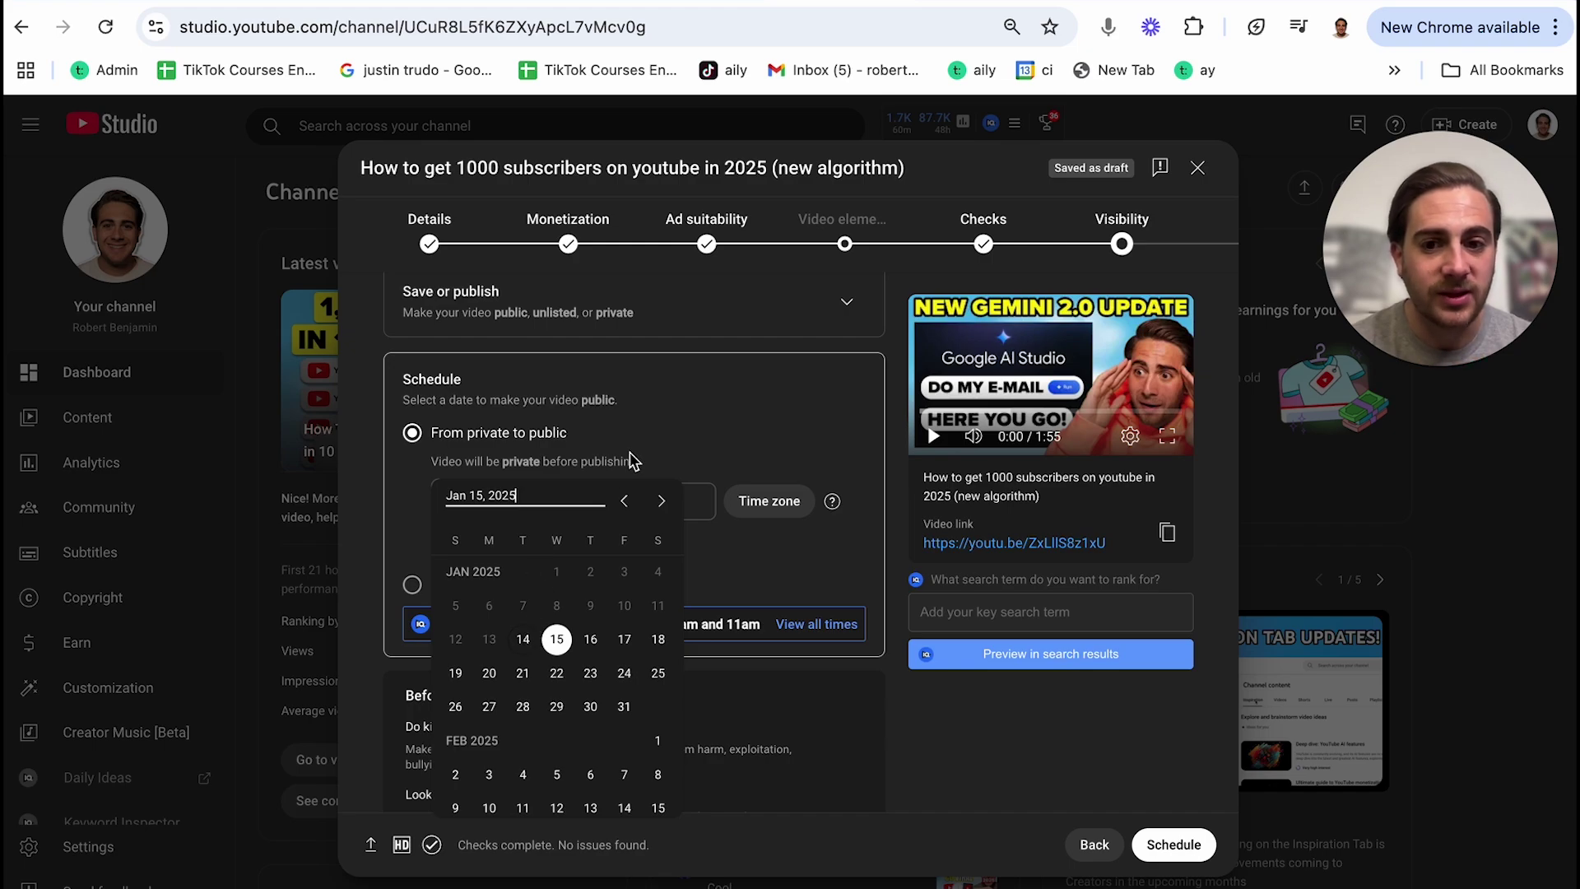
{"action": "left_click", "coordinate": [544, 640]}
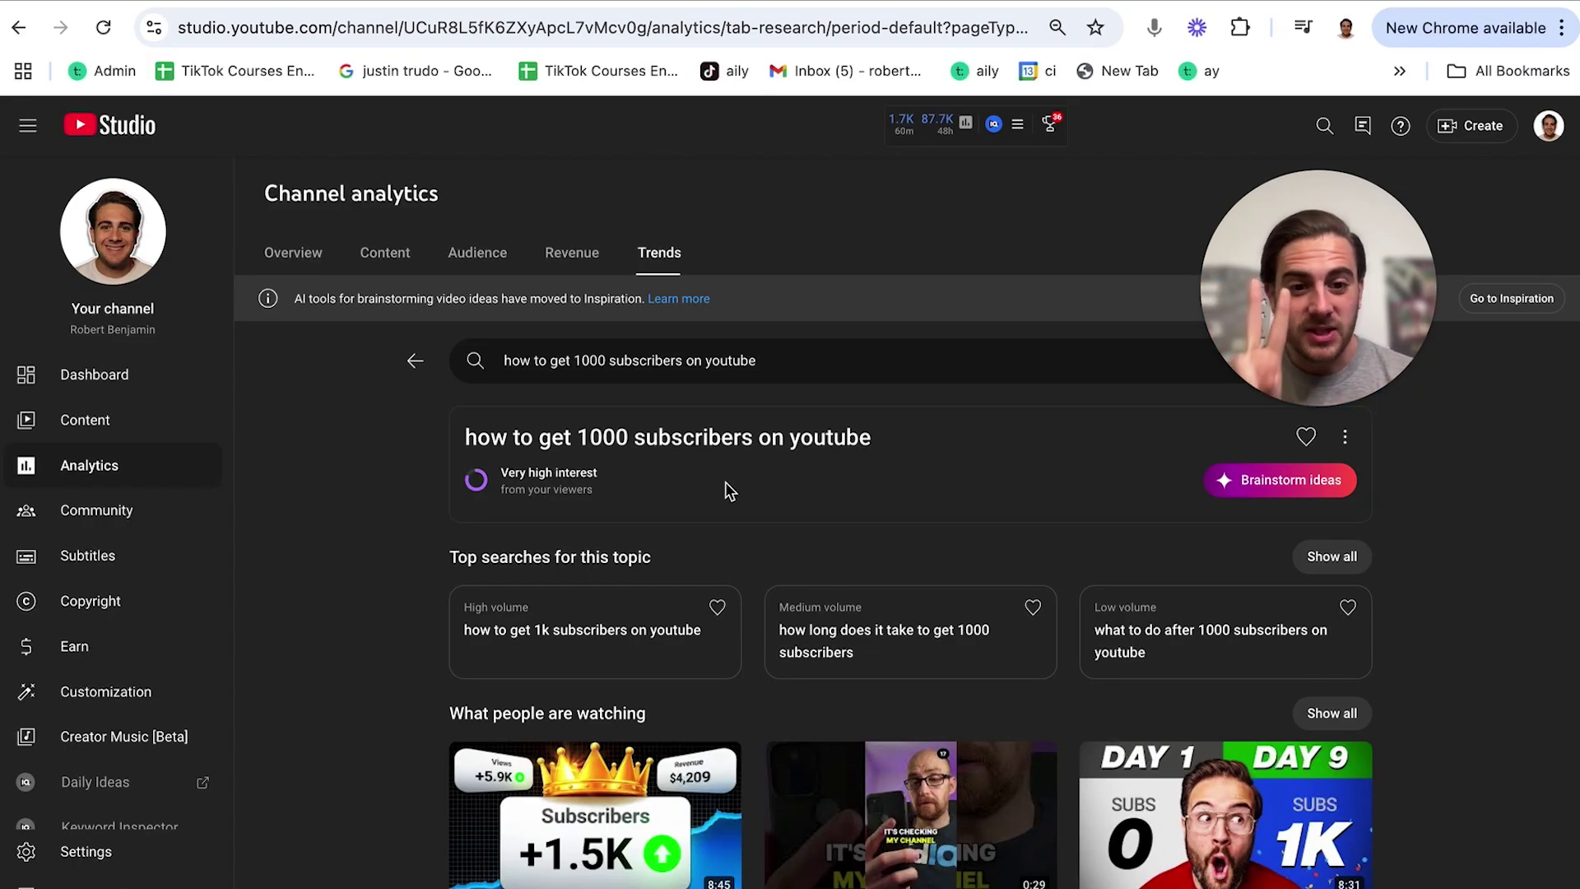
Step: Show all 'What people are watching' results, filtered to long-form Videos only
{"action": "scroll", "coordinate": [724, 492], "scroll_direction": "down", "scroll_amount": 1}
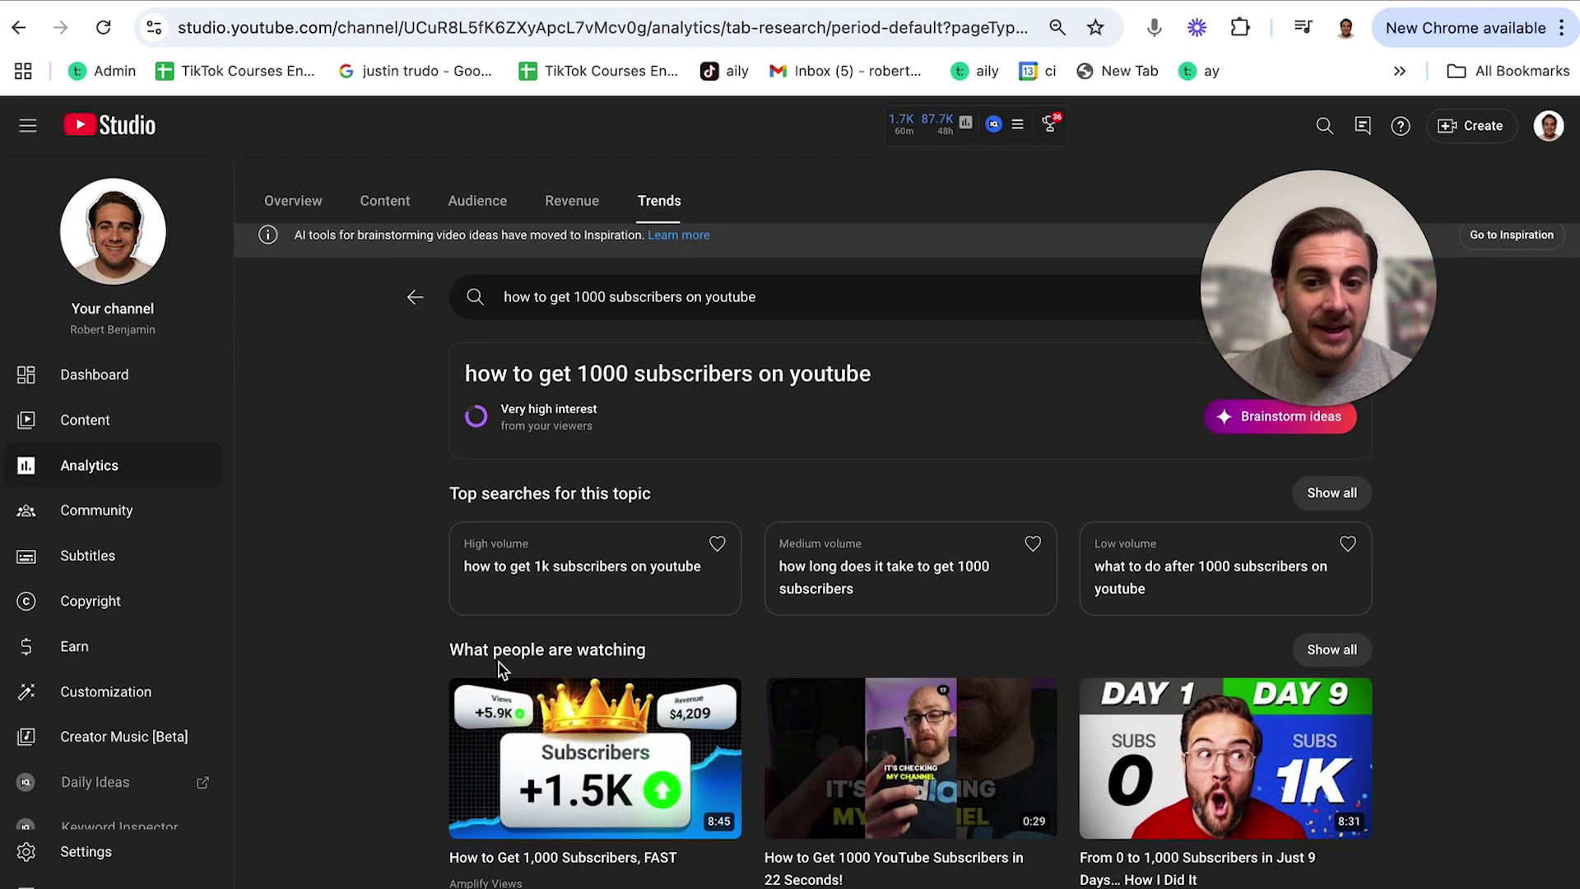
{"action": "left_click", "coordinate": [1366, 651]}
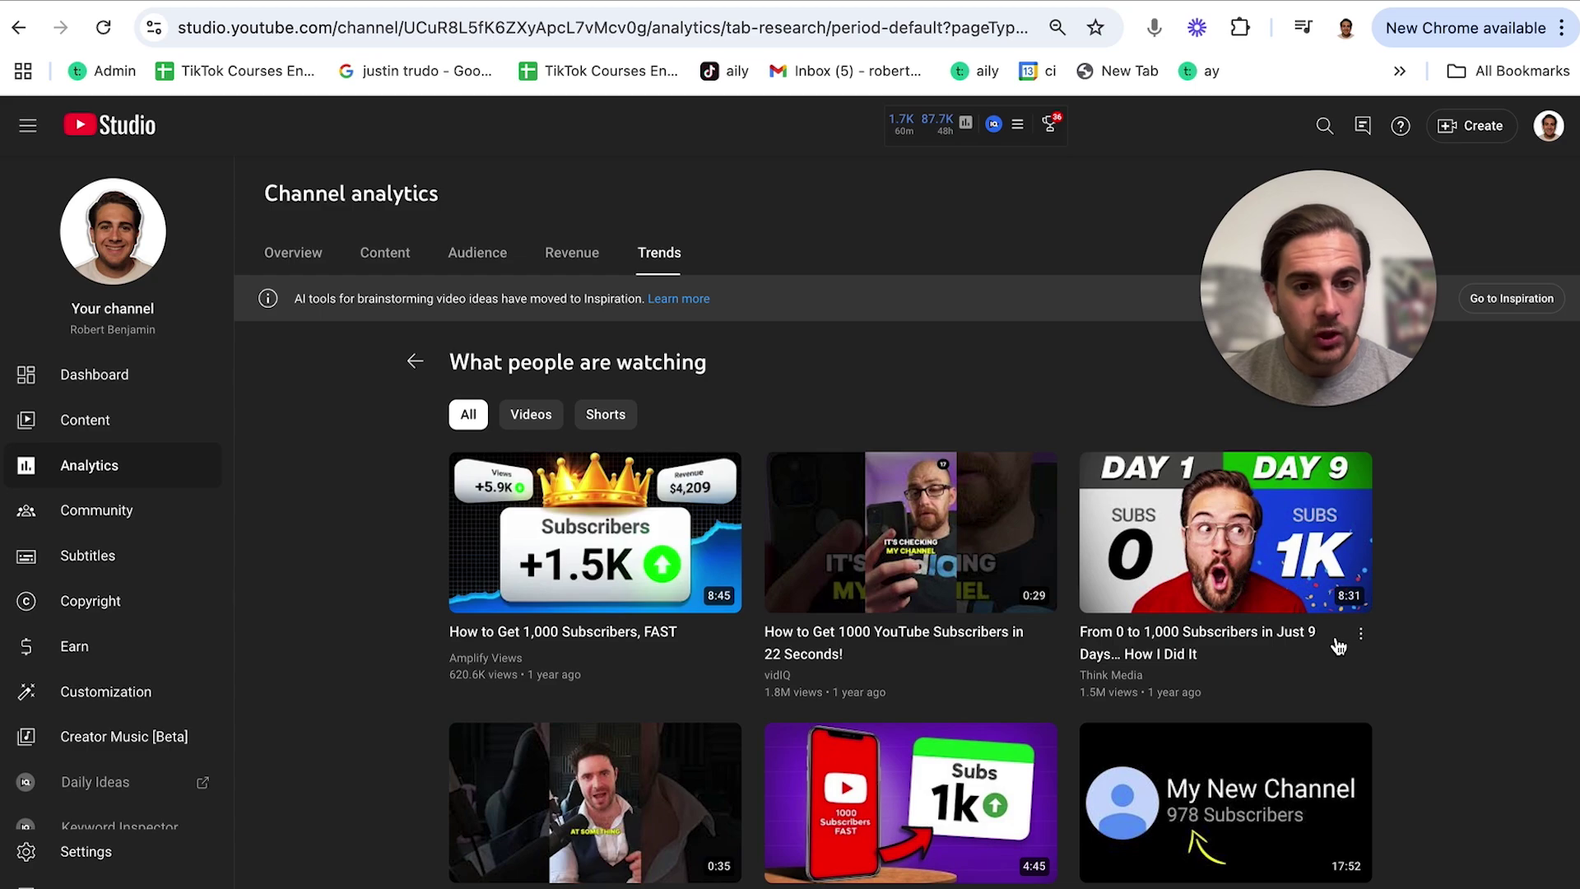
{"action": "left_click", "coordinate": [529, 415]}
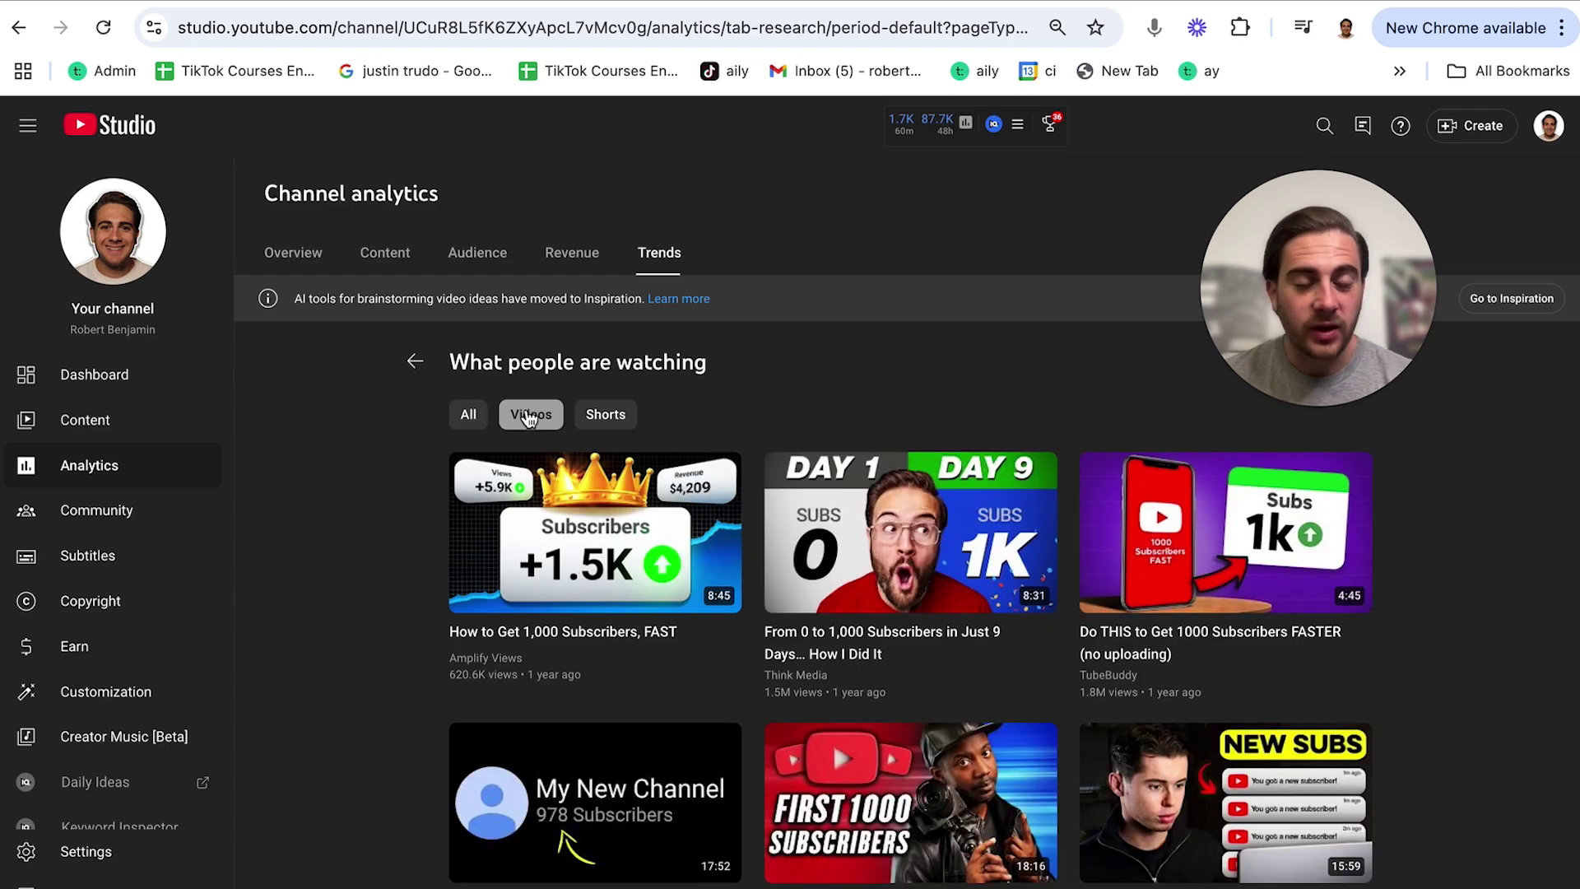
{"action": "left_click", "coordinate": [618, 417]}
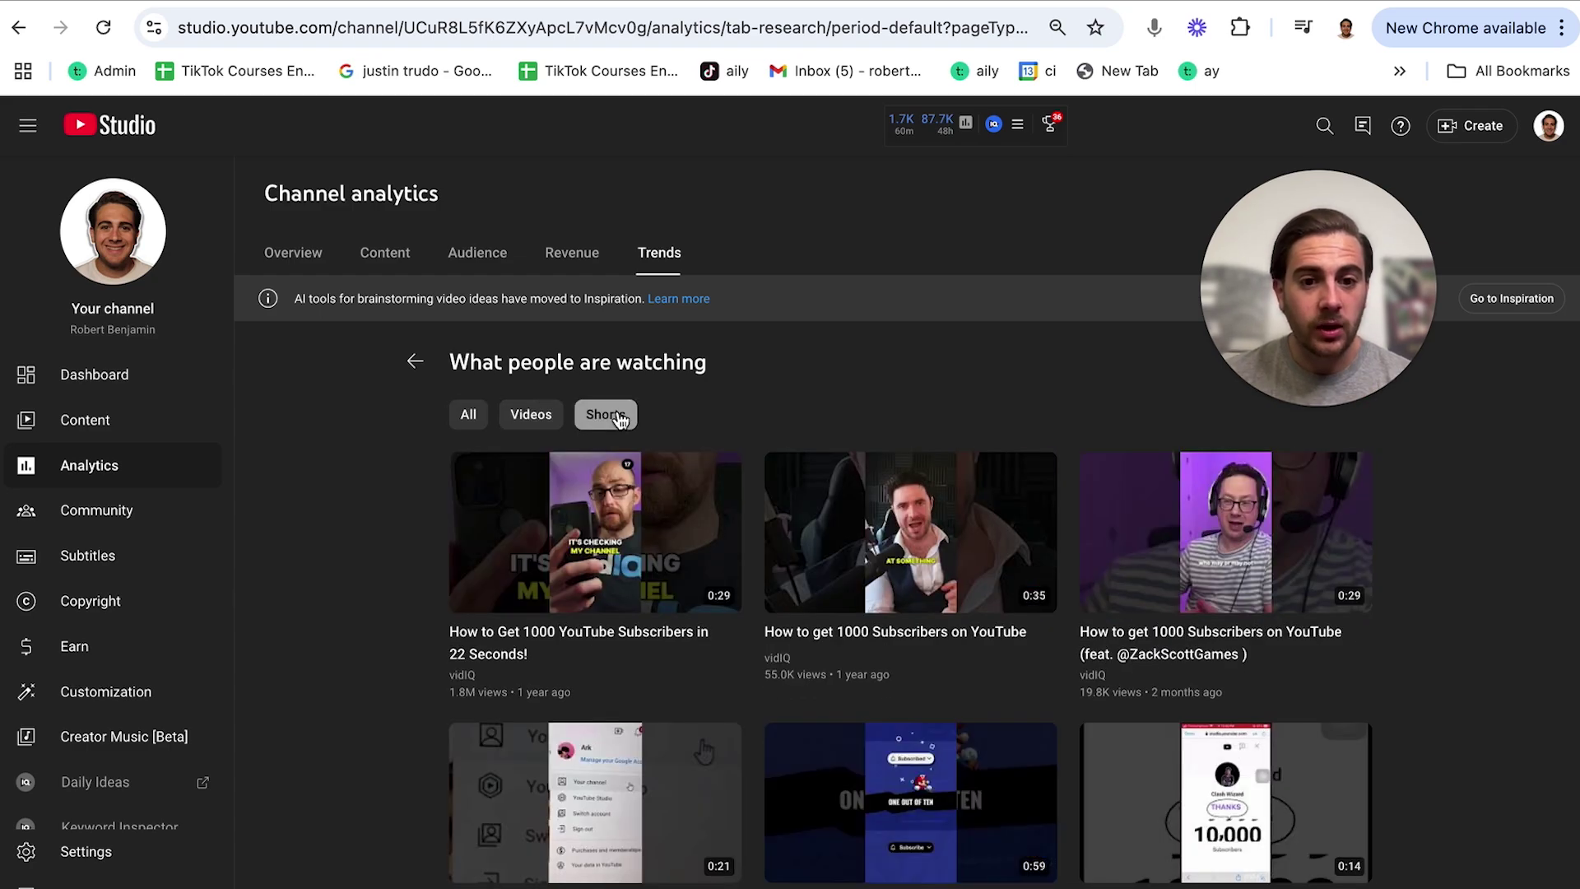
{"action": "left_click", "coordinate": [533, 419]}
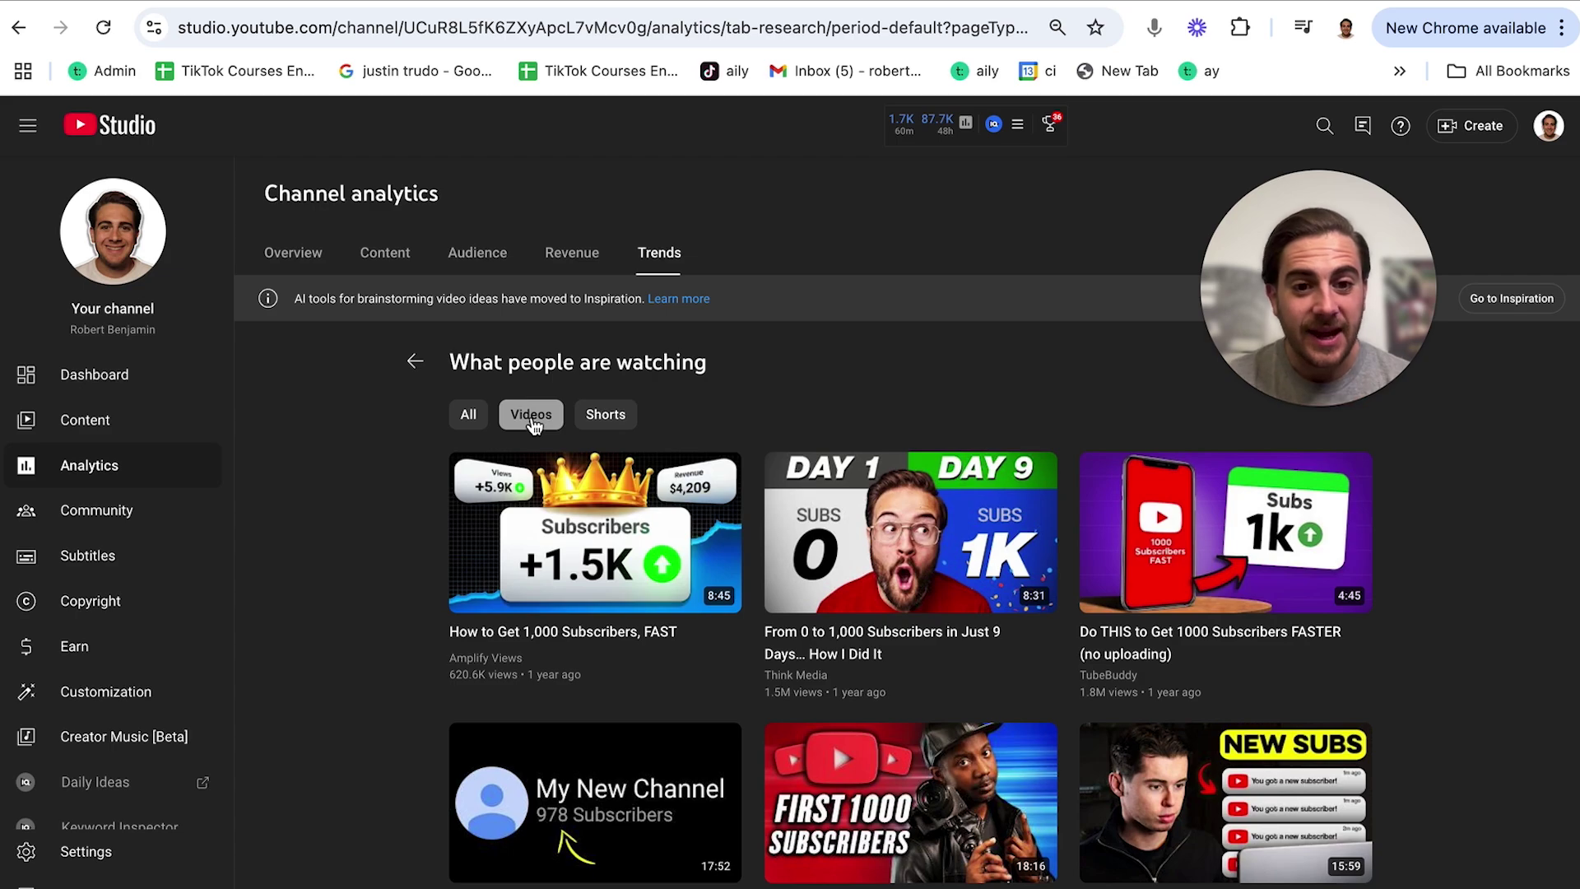
{"action": "scroll", "coordinate": [533, 422], "scroll_direction": "down", "scroll_amount": 1}
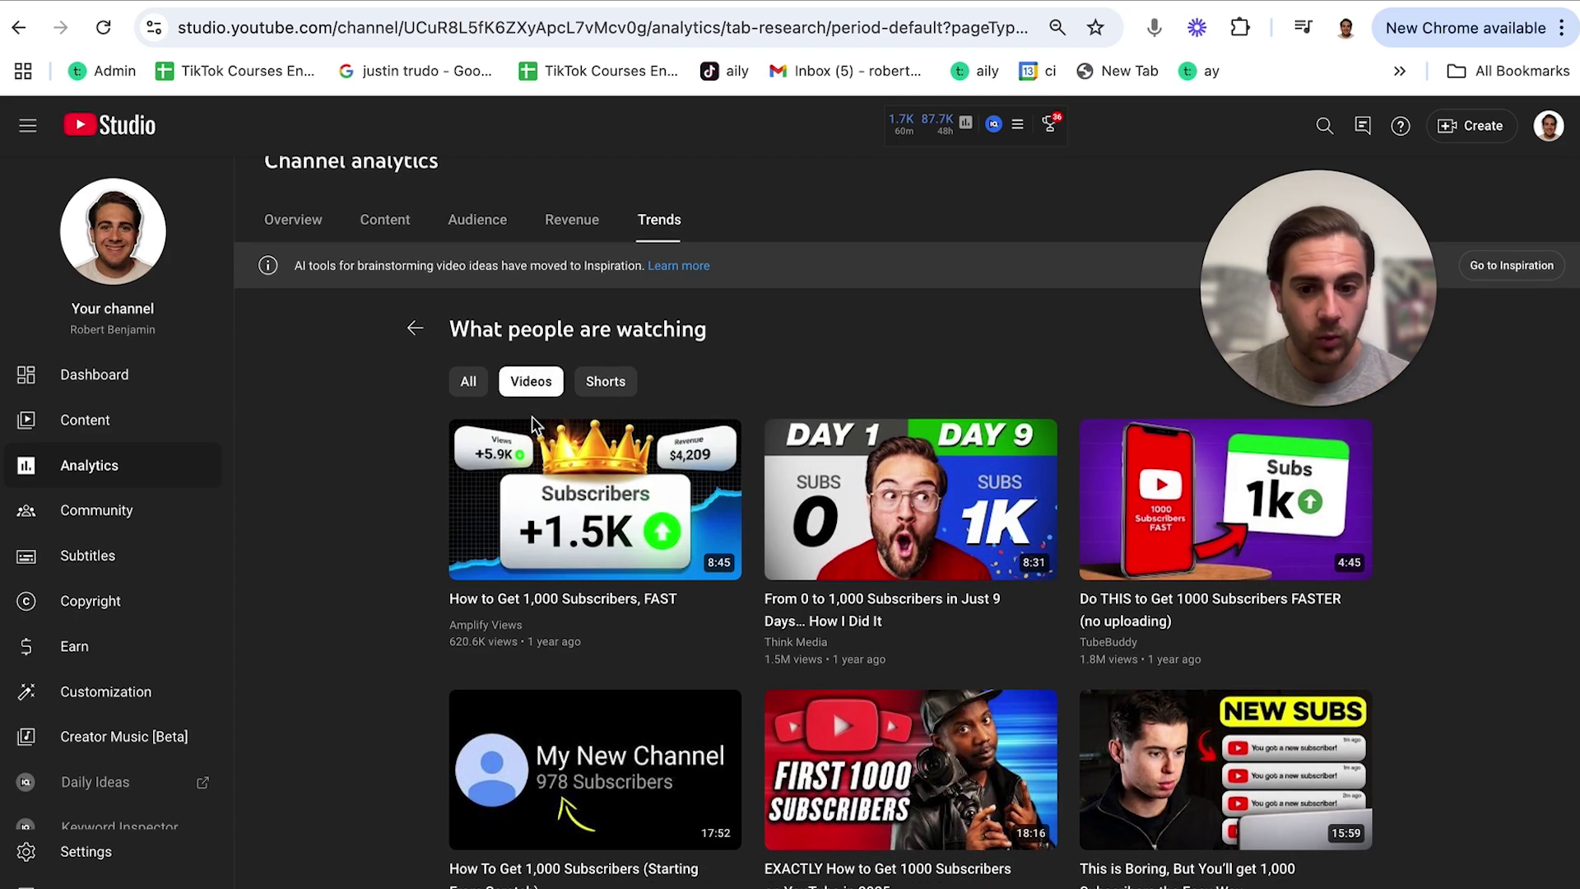
{"action": "scroll", "coordinate": [531, 416], "scroll_direction": "down", "scroll_amount": 1}
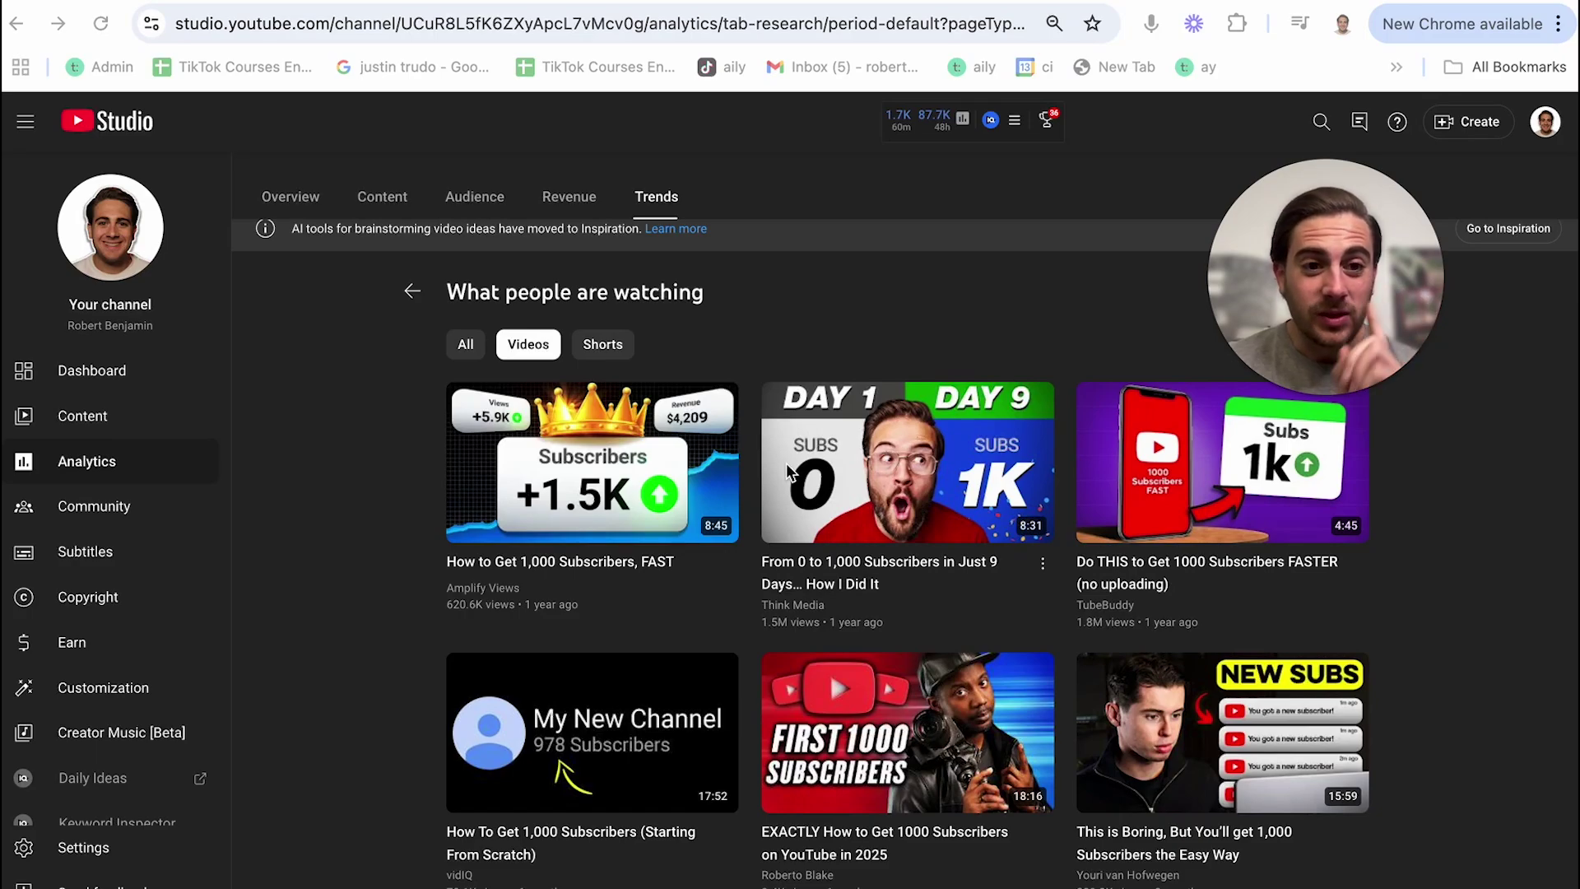
Step: Review the channel keywords in Settings > Channel, then check Feature eligibility
{"action": "left_click", "coordinate": [79, 857]}
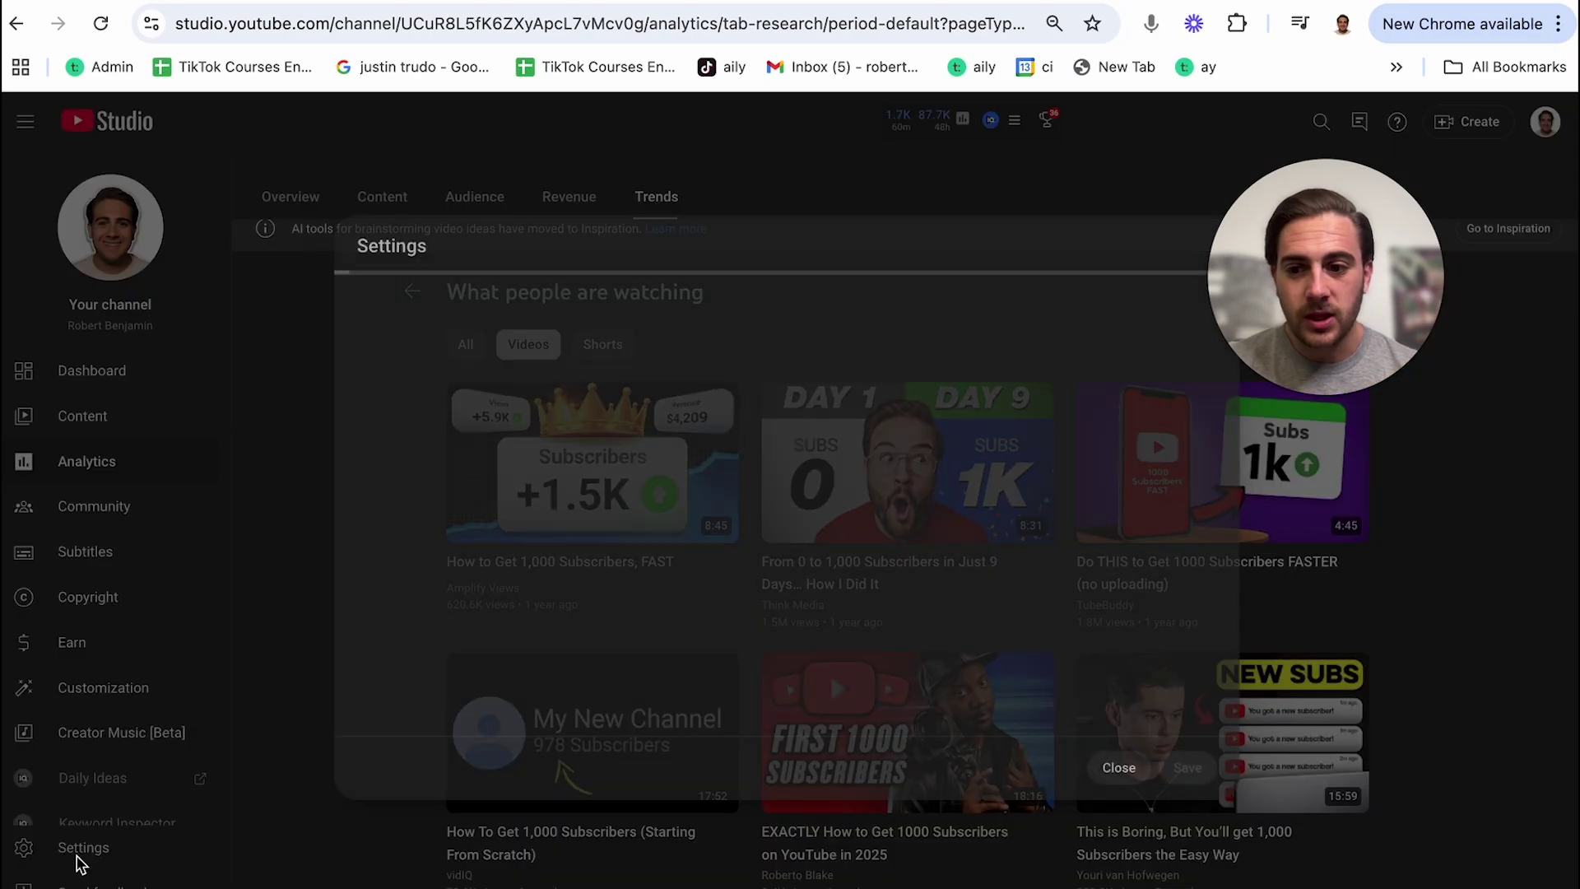
{"action": "left_click", "coordinate": [410, 353]}
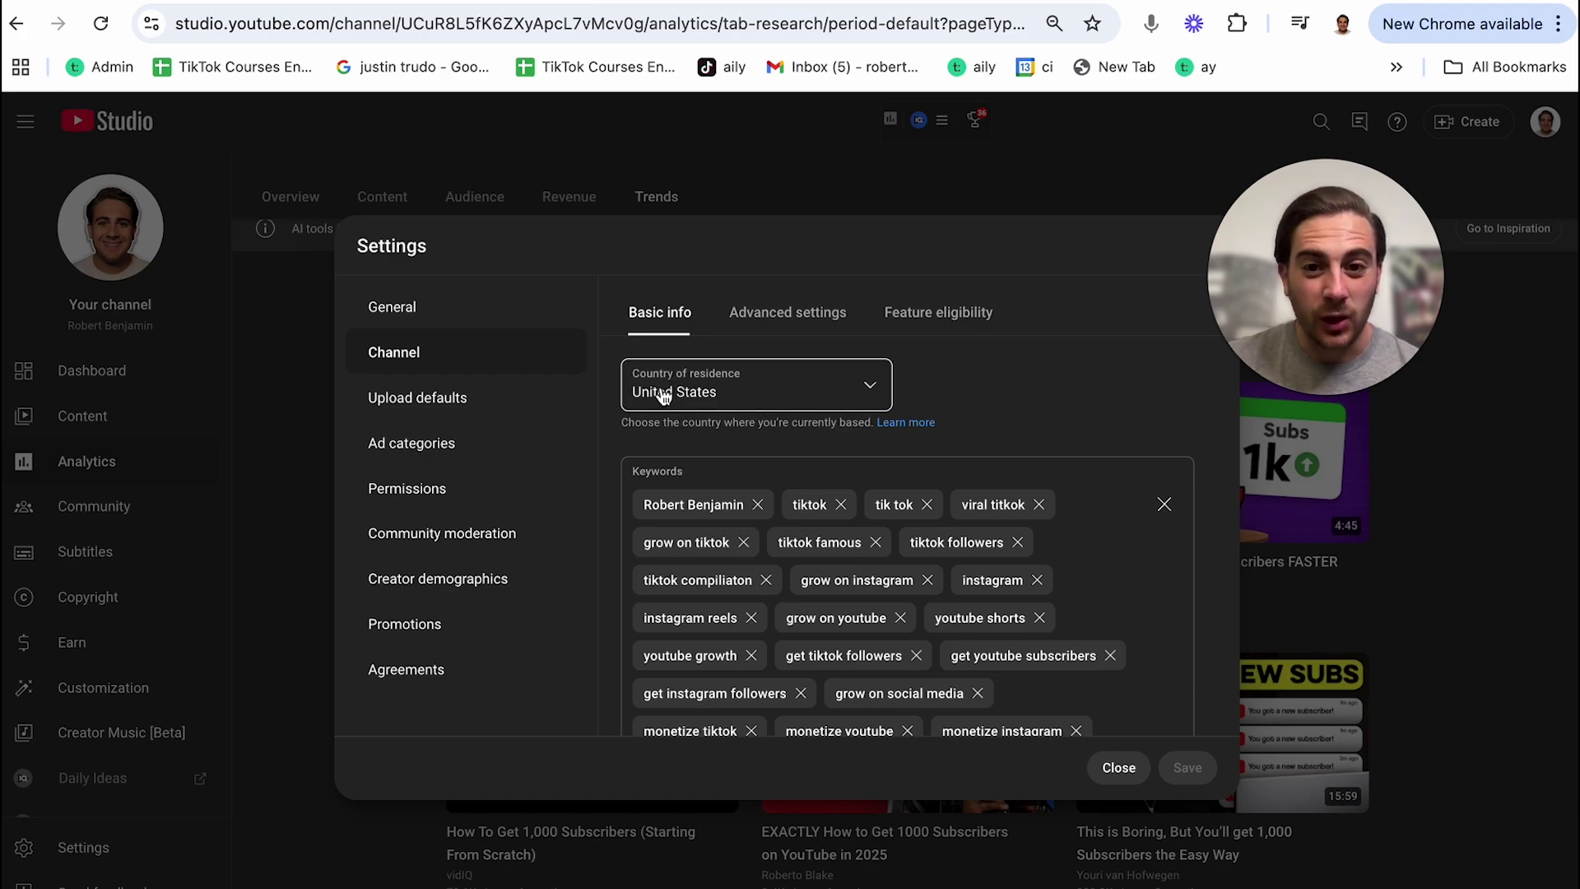
{"action": "left_click", "coordinate": [706, 505]}
{"action": "scroll", "coordinate": [755, 675], "scroll_direction": "down", "scroll_amount": 2}
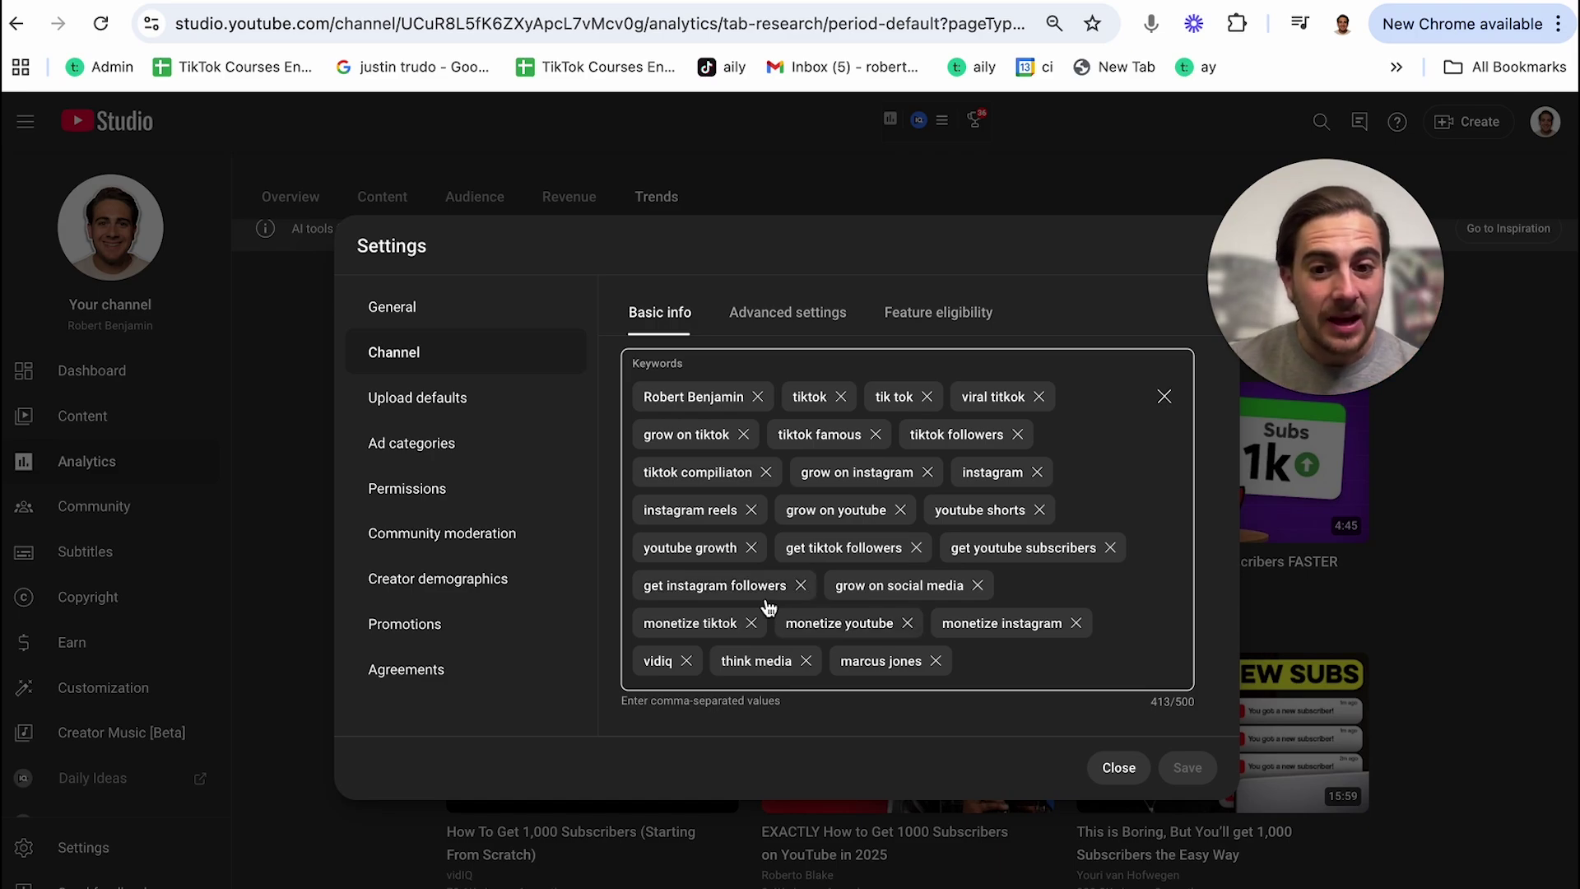
{"action": "left_click", "coordinate": [936, 316]}
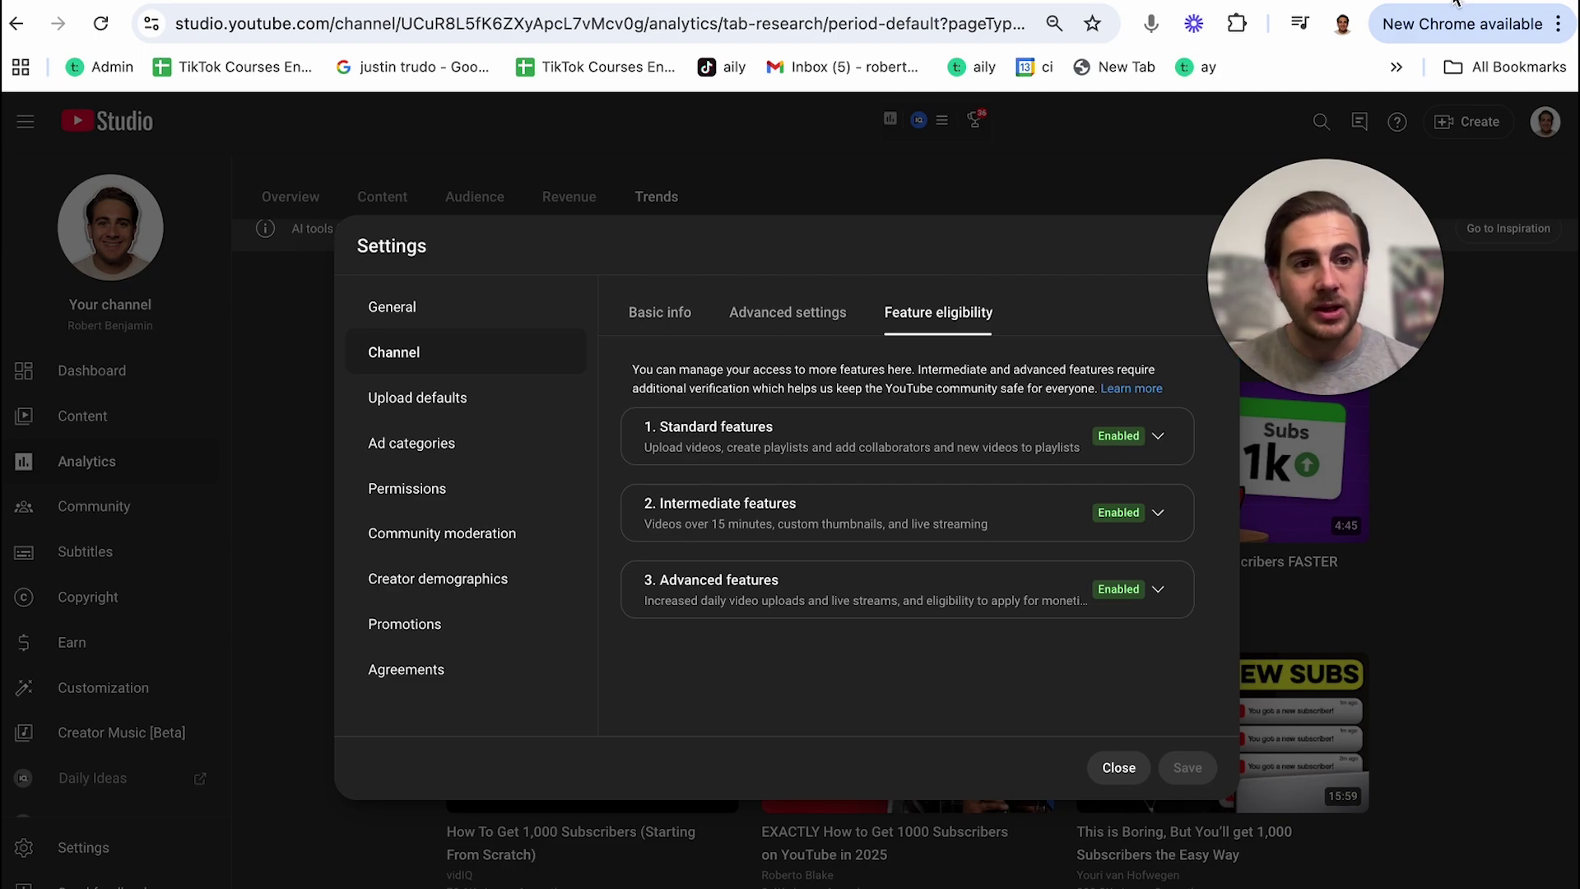
Step: Load youtube.com/verify in a new tab to confirm the phone is already verified
{"action": "key", "text": "ctrl+t"}
{"action": "type", "text": "youtube.com"}
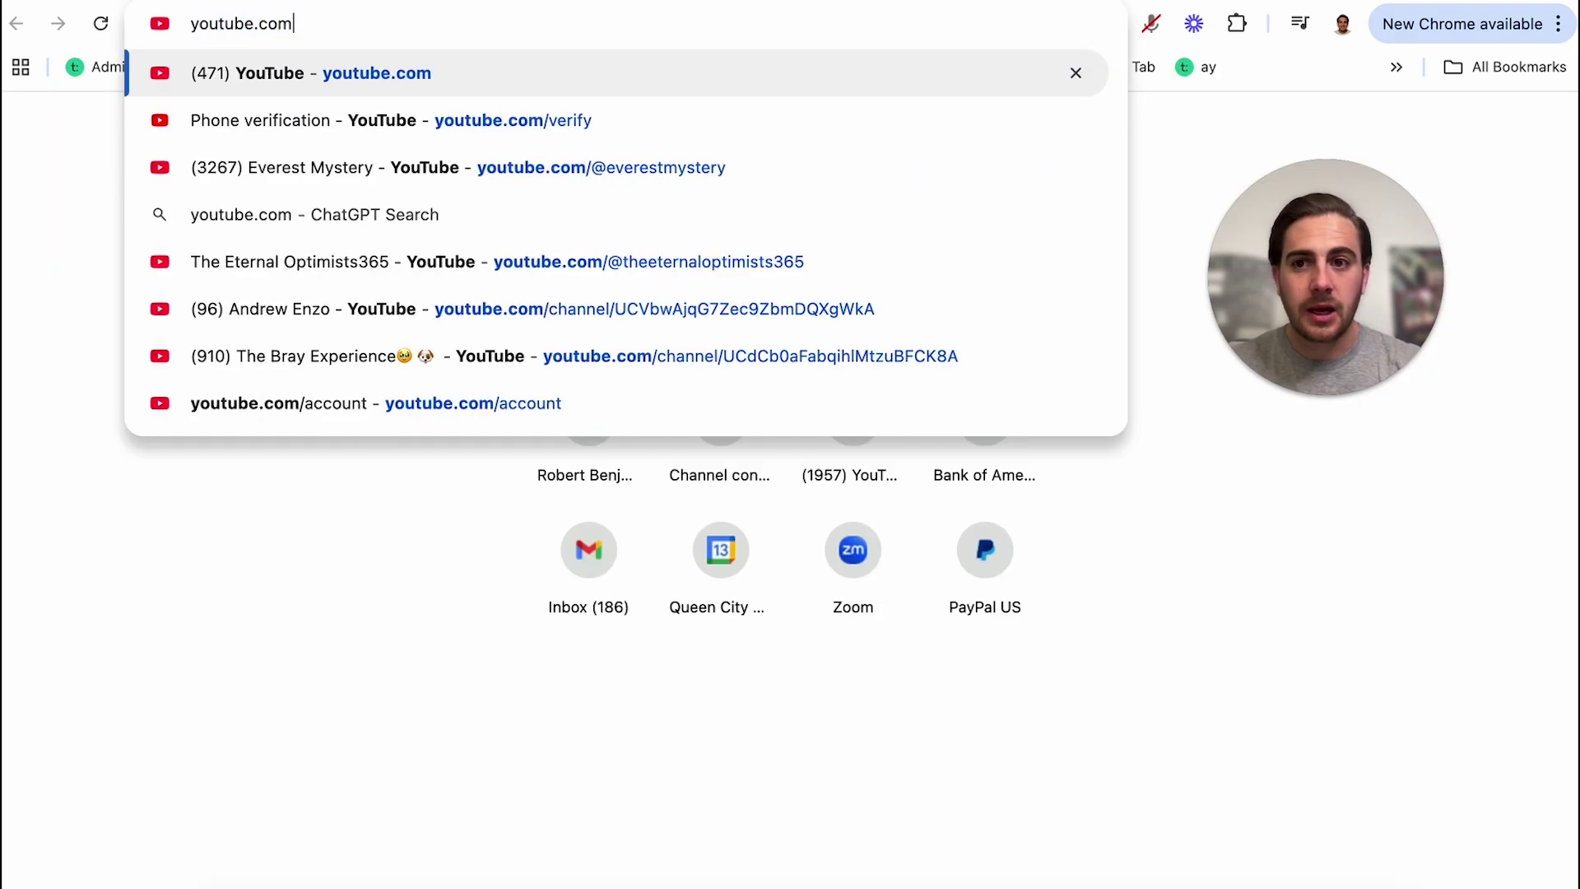
{"action": "type", "text": "/verify"}
{"action": "key", "text": "Return"}
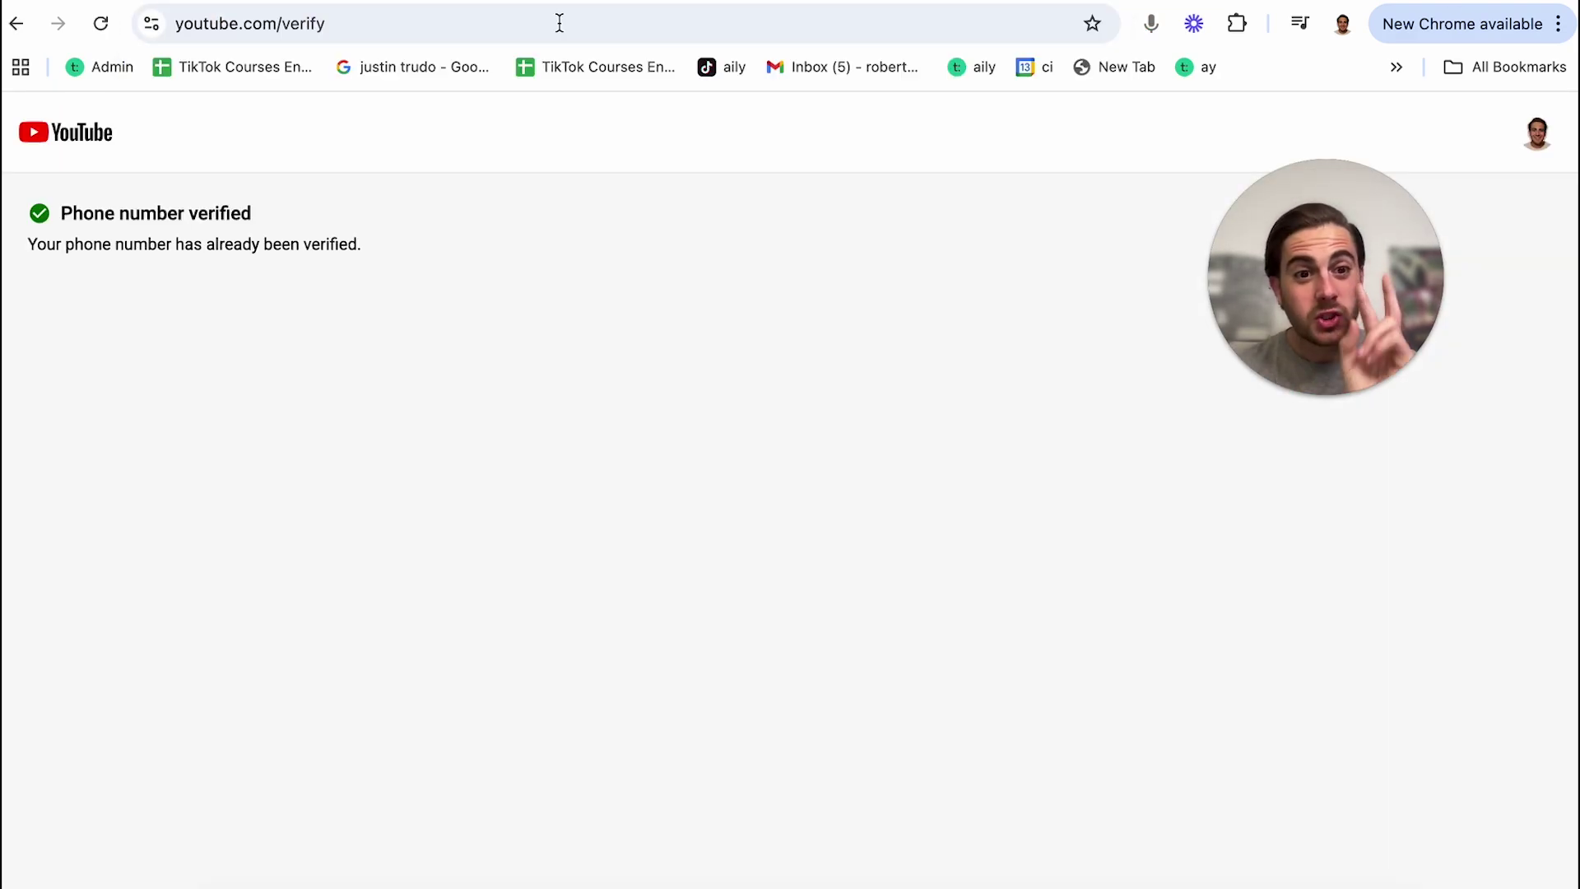
{"action": "key", "text": "ctrl+w"}
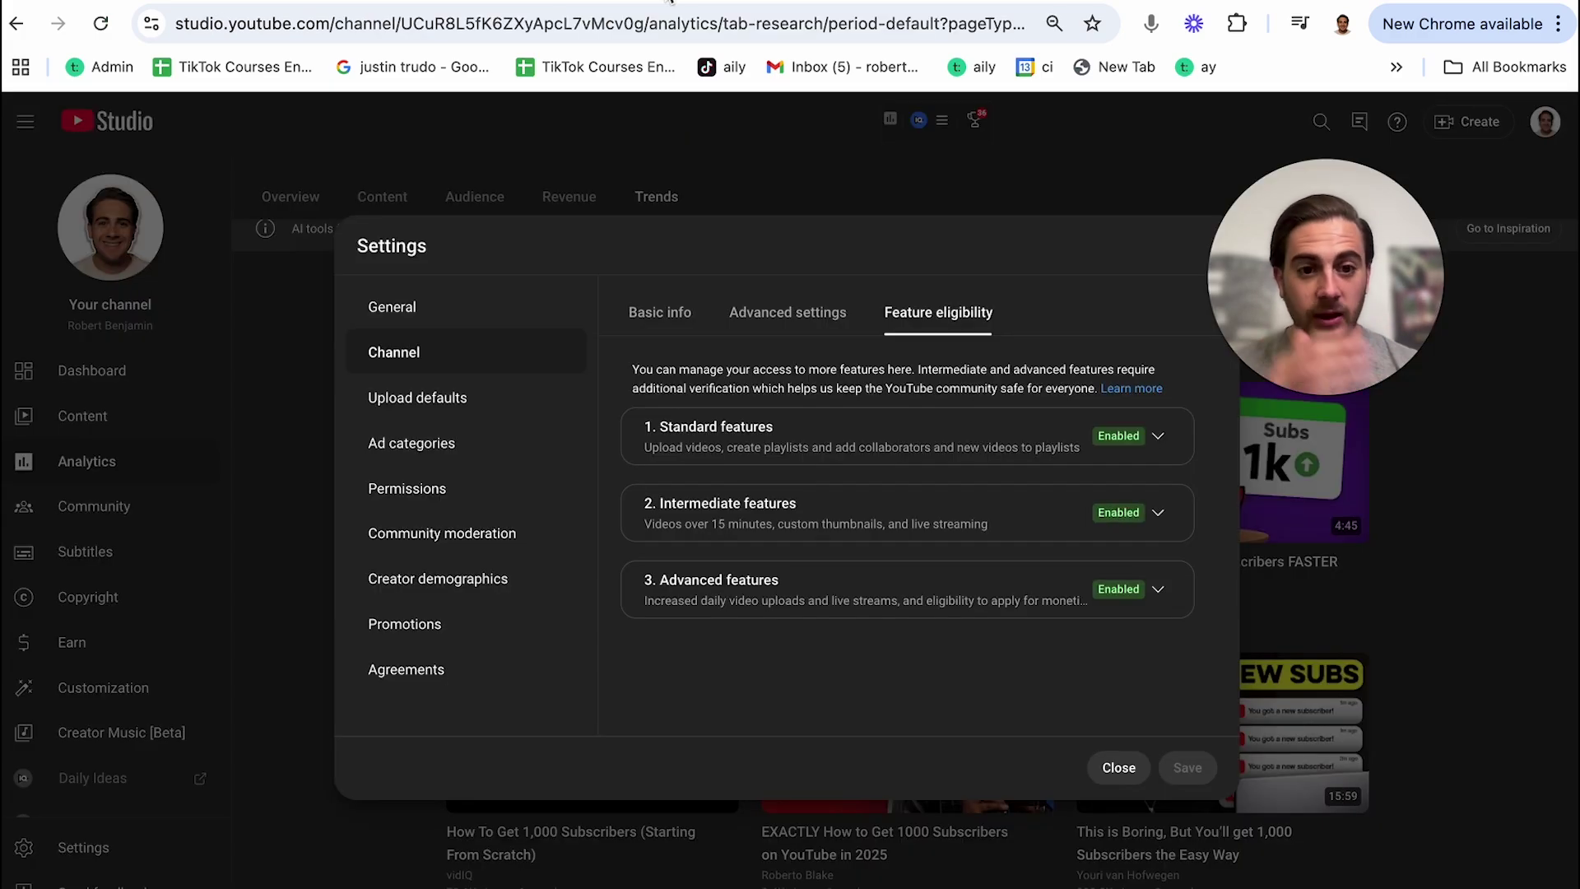
{"action": "left_click", "coordinate": [1376, 4]}
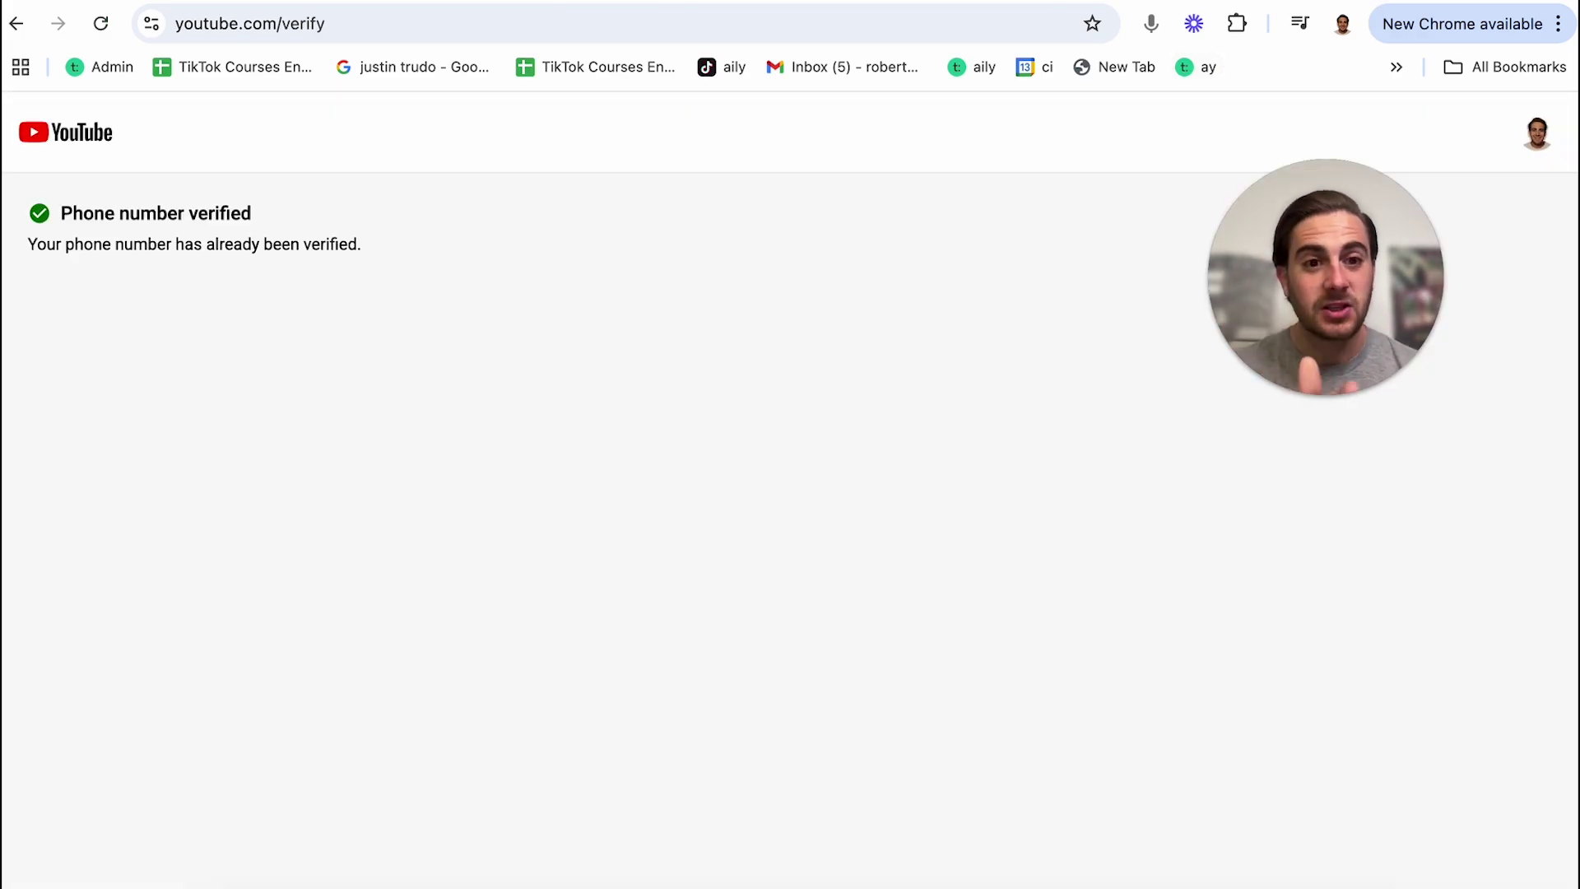